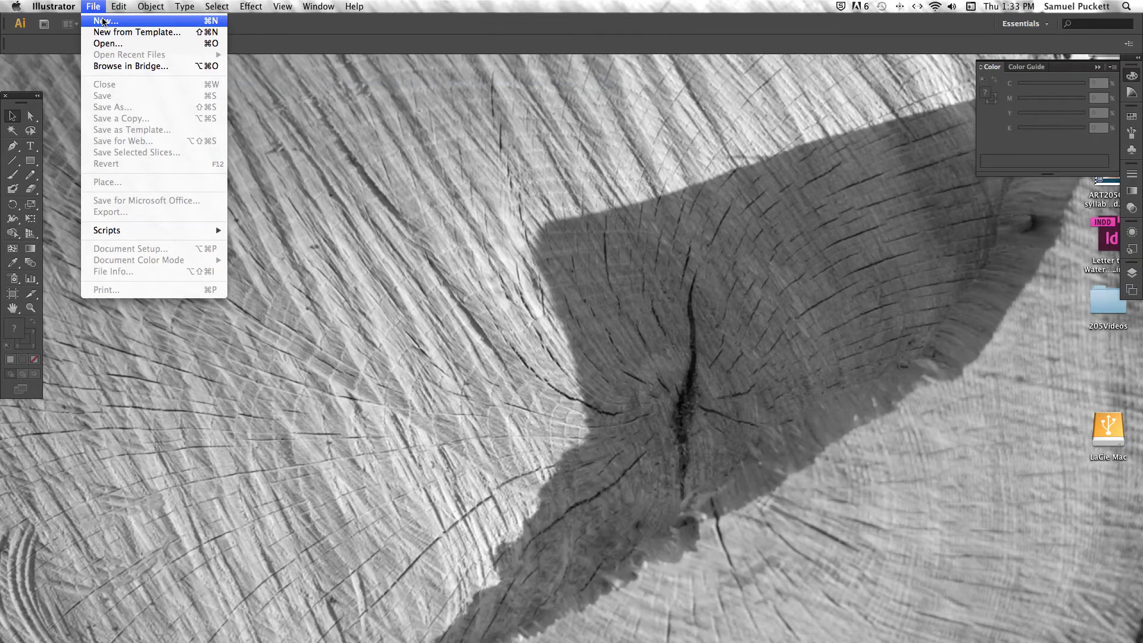
- Create a new portrait Letter document with units in inches, CMYK colour mode and High (300 ppi) raster effects
click(104, 21)
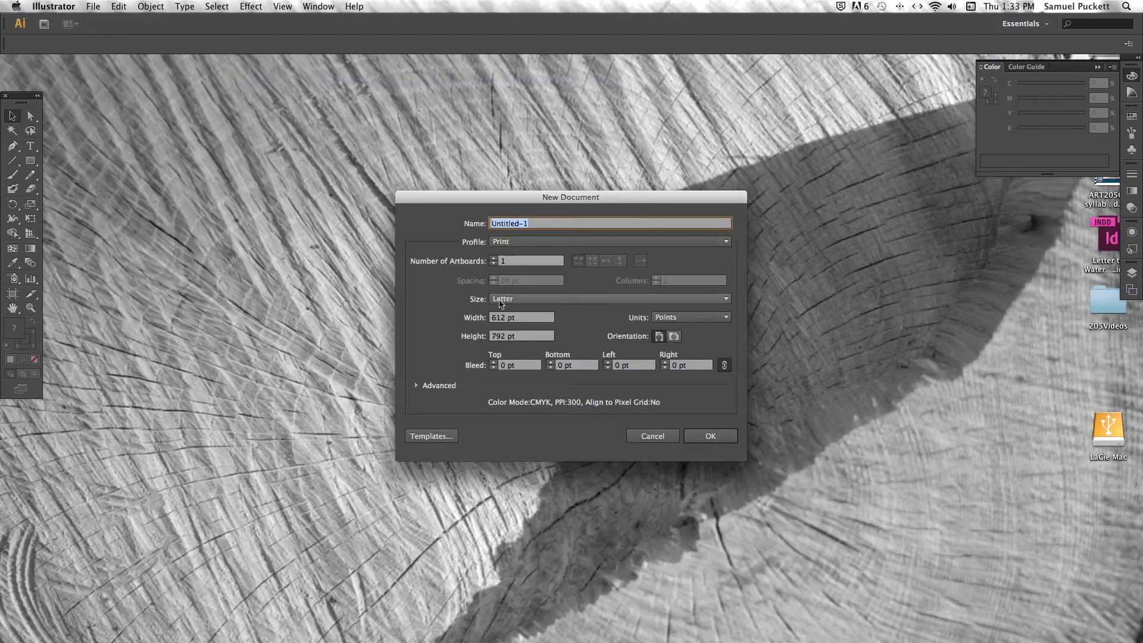
click(689, 317)
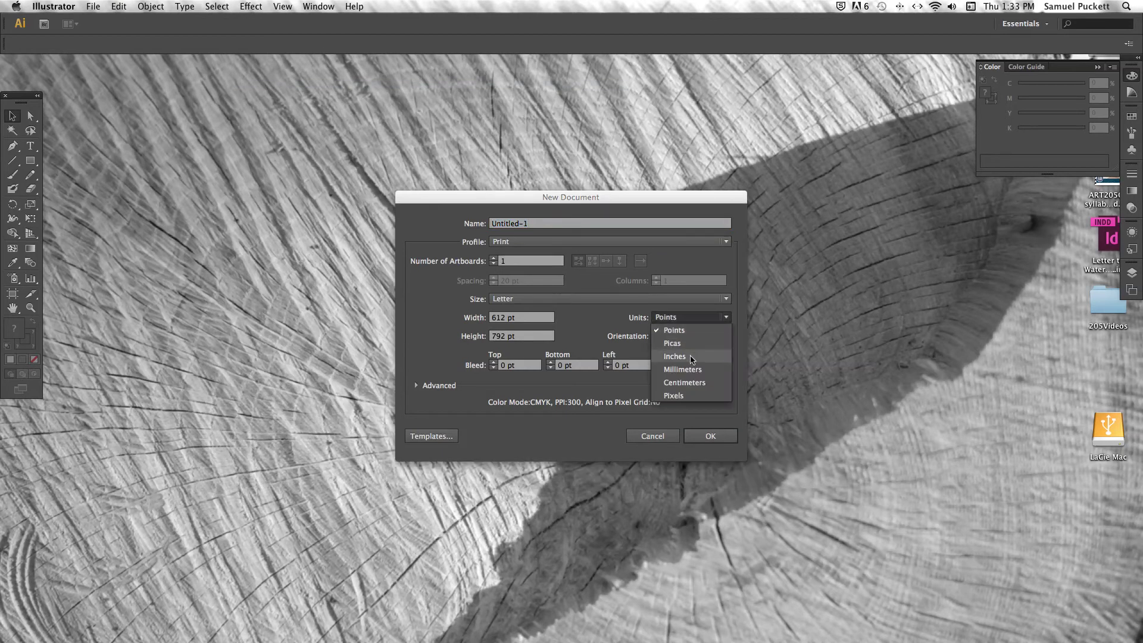
click(685, 356)
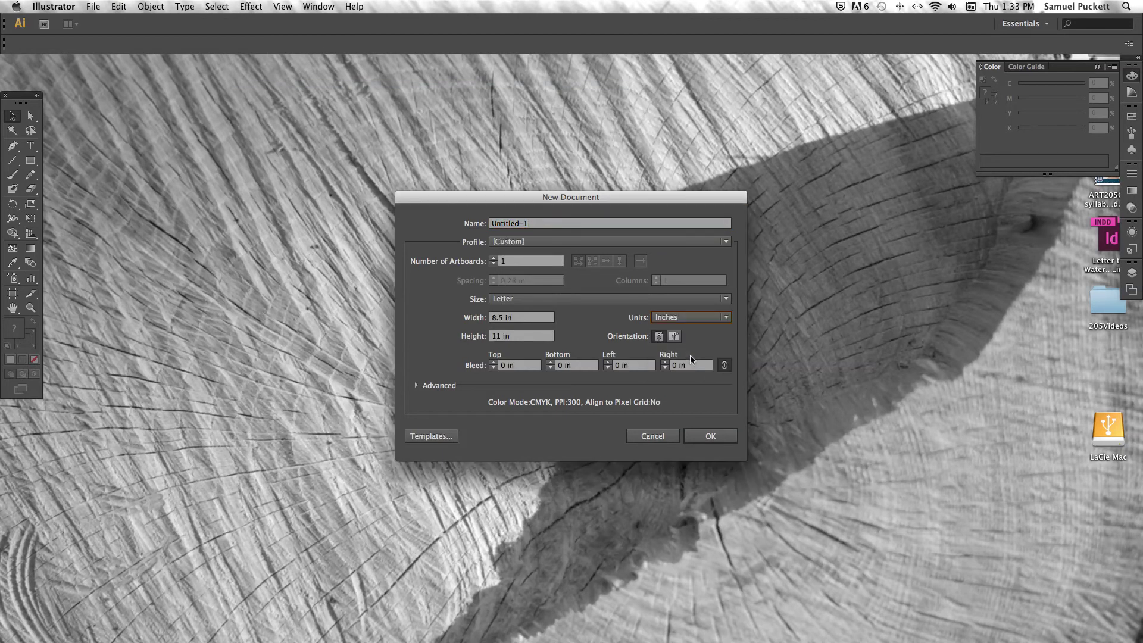
click(423, 386)
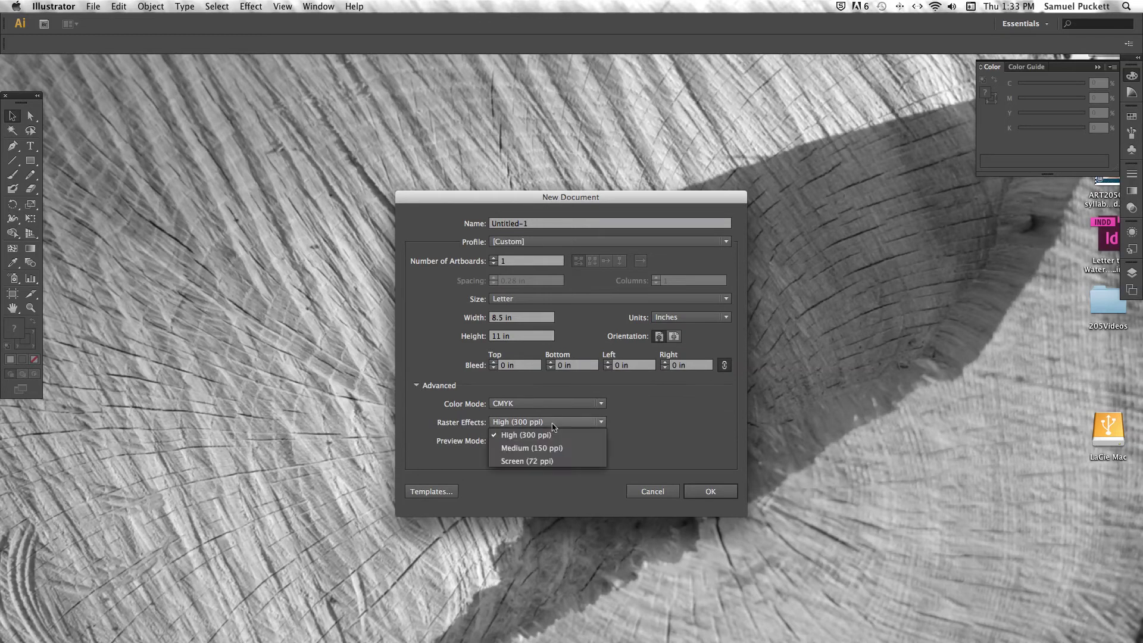
click(539, 422)
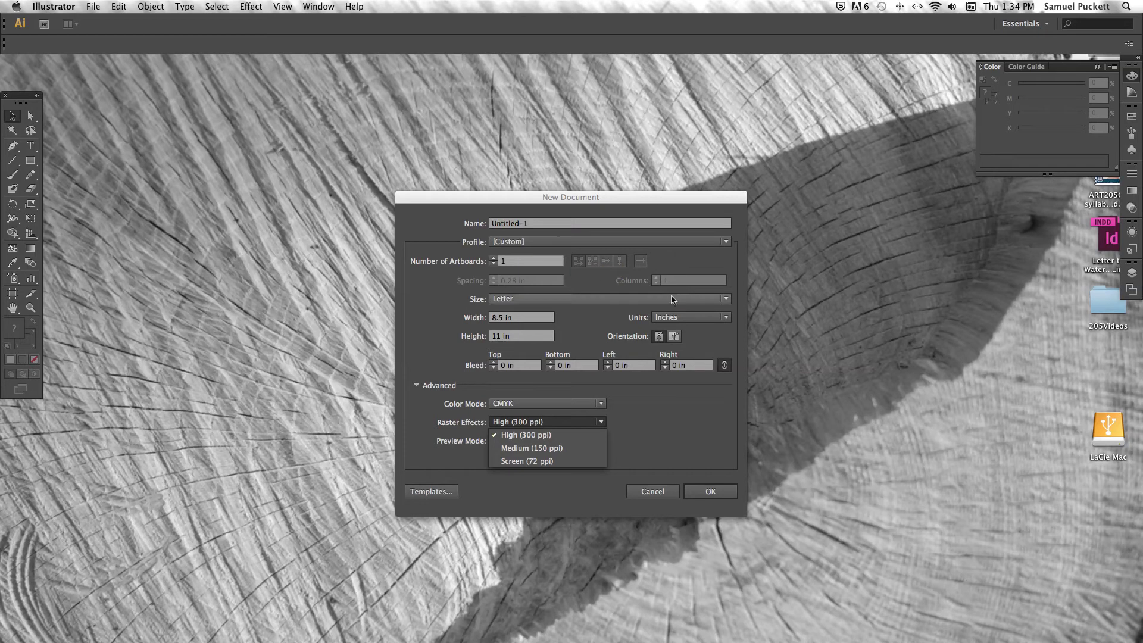
click(718, 495)
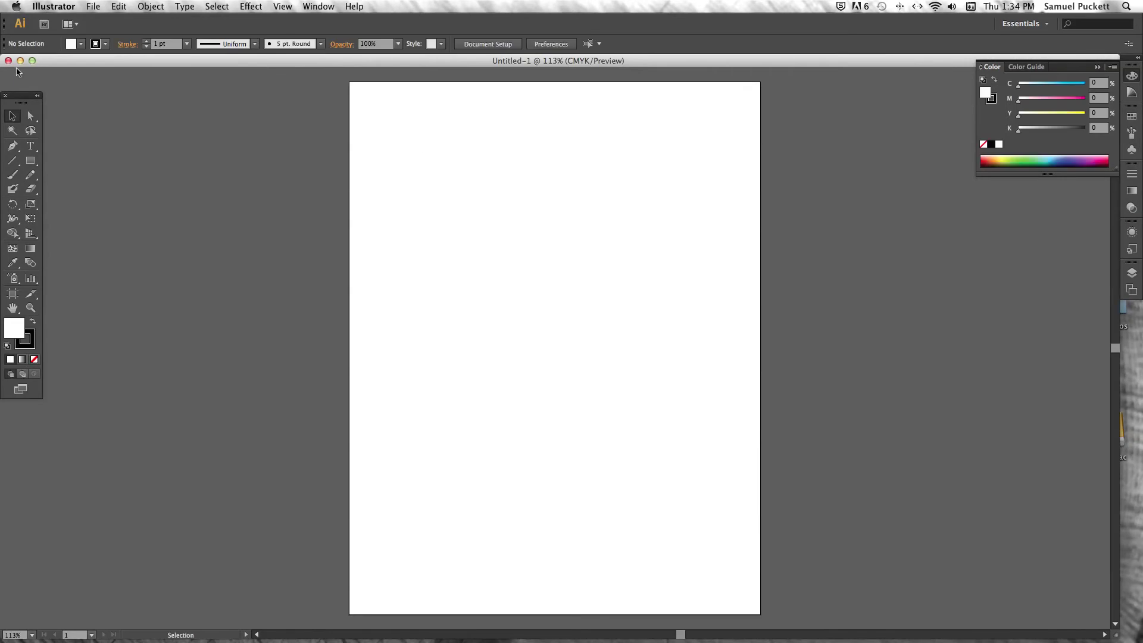
- Move the floating toolbox up against the document's title bar and view the Pen and Type tool variants
drag(21, 96, 22, 72)
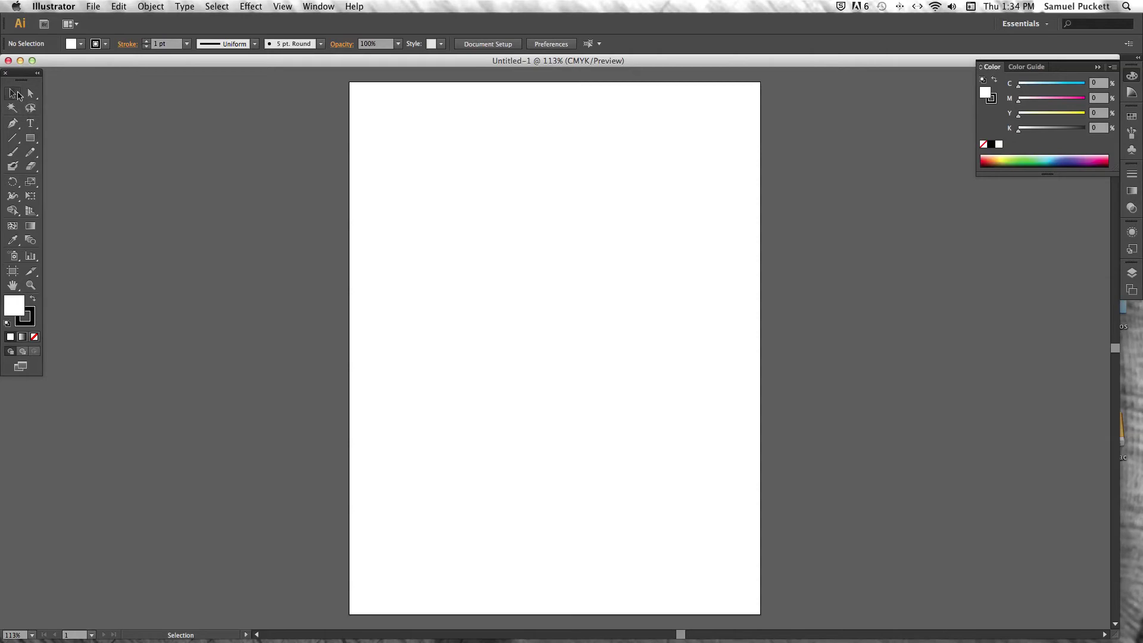
click(13, 125)
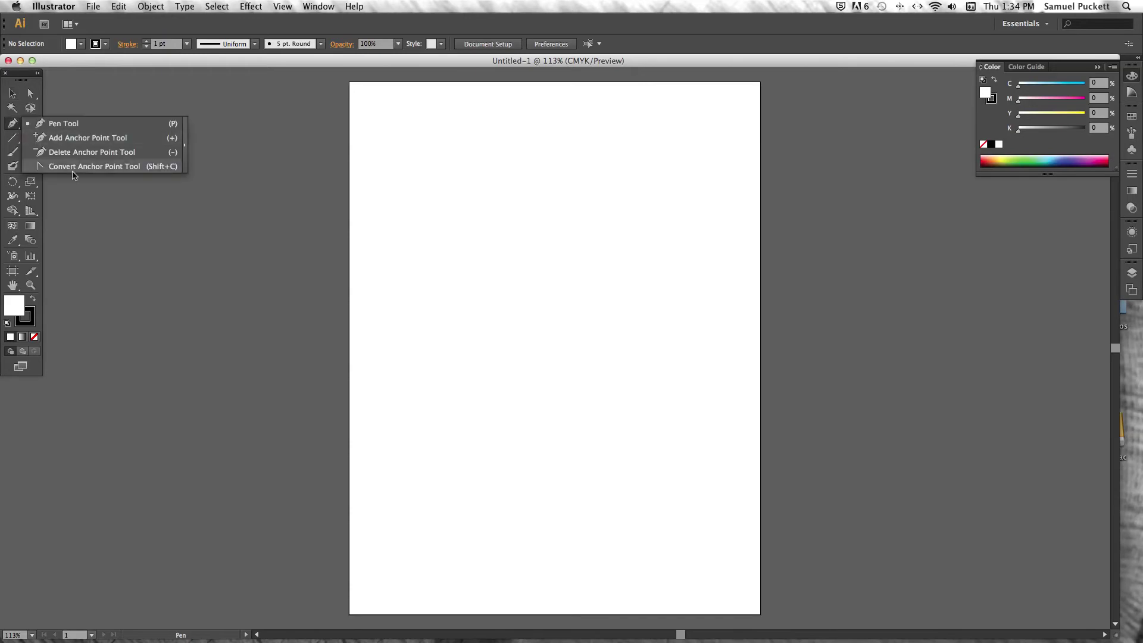
click(13, 125)
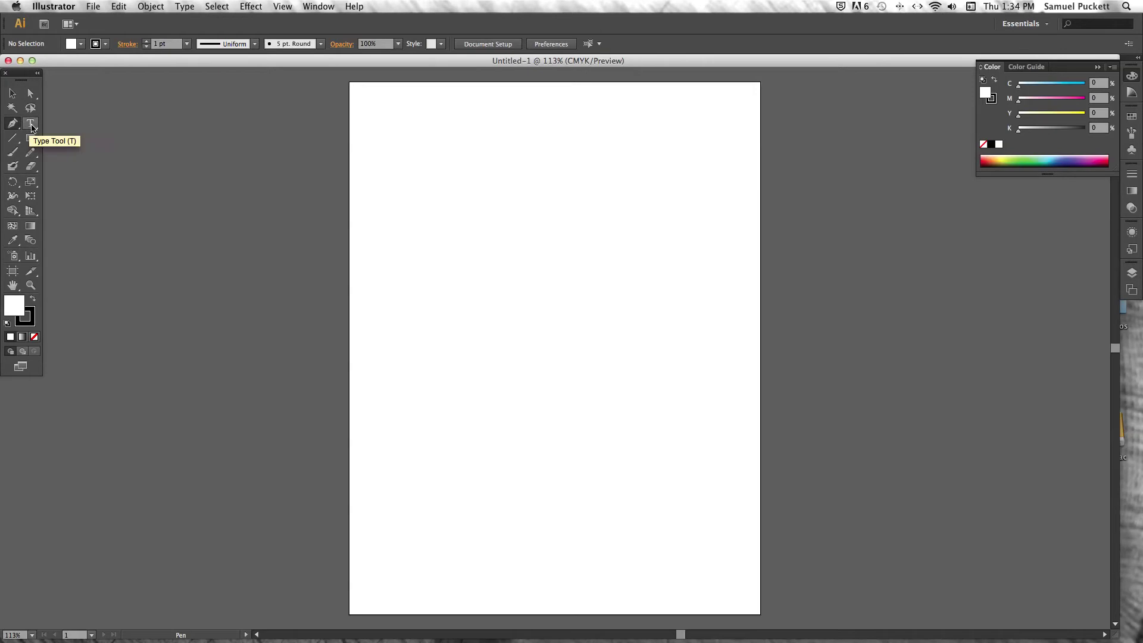
click(31, 125)
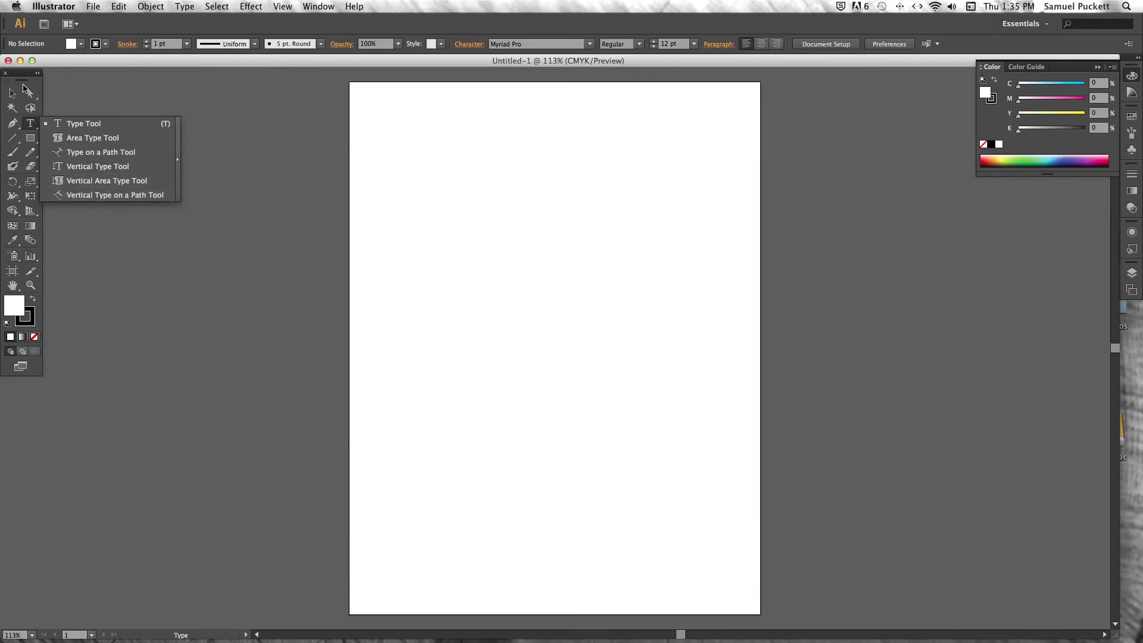
- Draw a horizontal line about 4.14 in long near the page's upper edge and make its stroke colour active
click(13, 138)
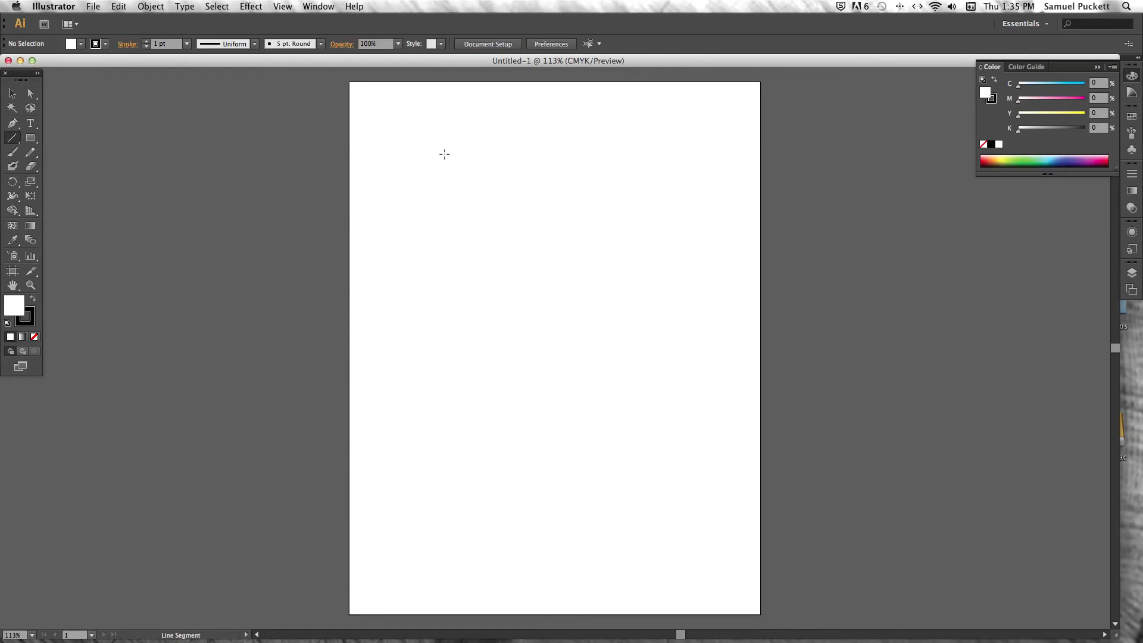
drag(404, 148, 537, 282)
drag(594, 237, 607, 230)
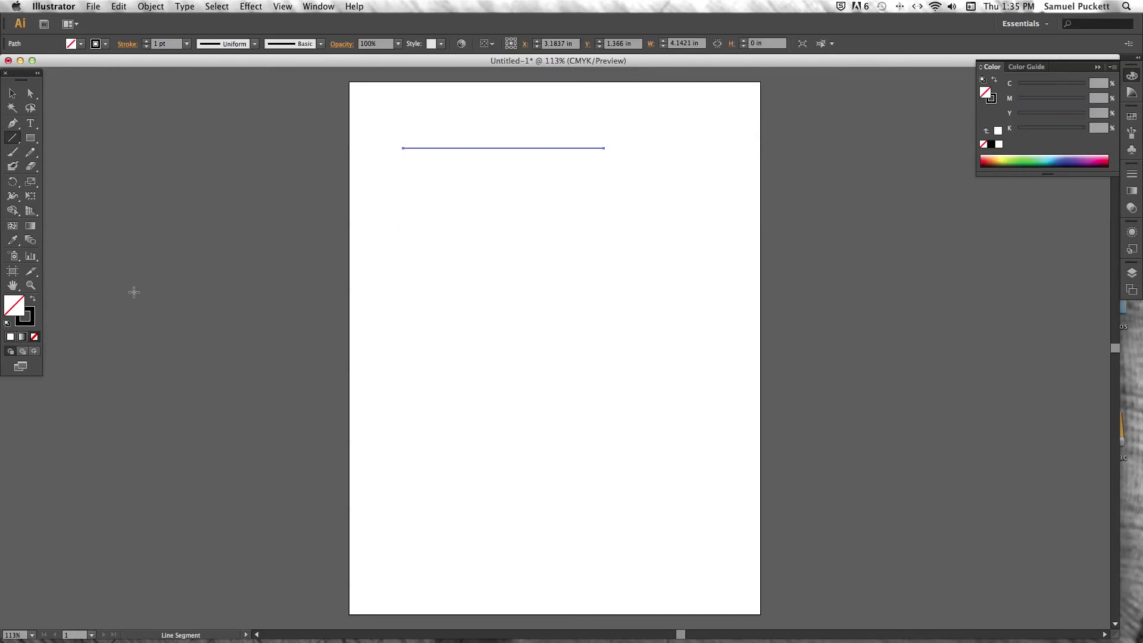
click(25, 325)
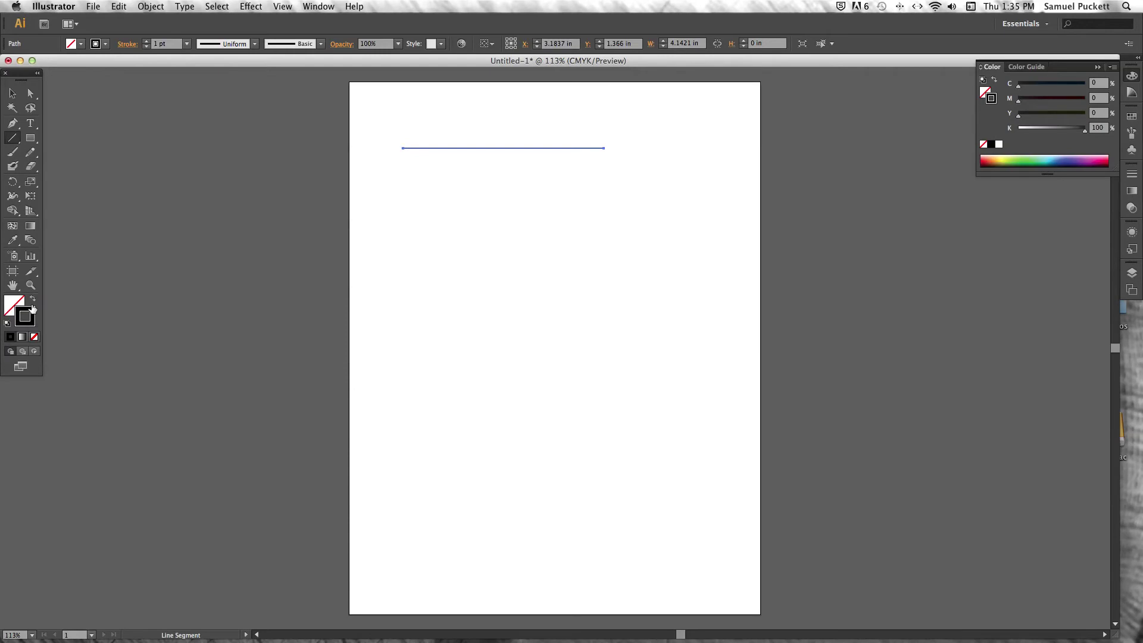
click(12, 138)
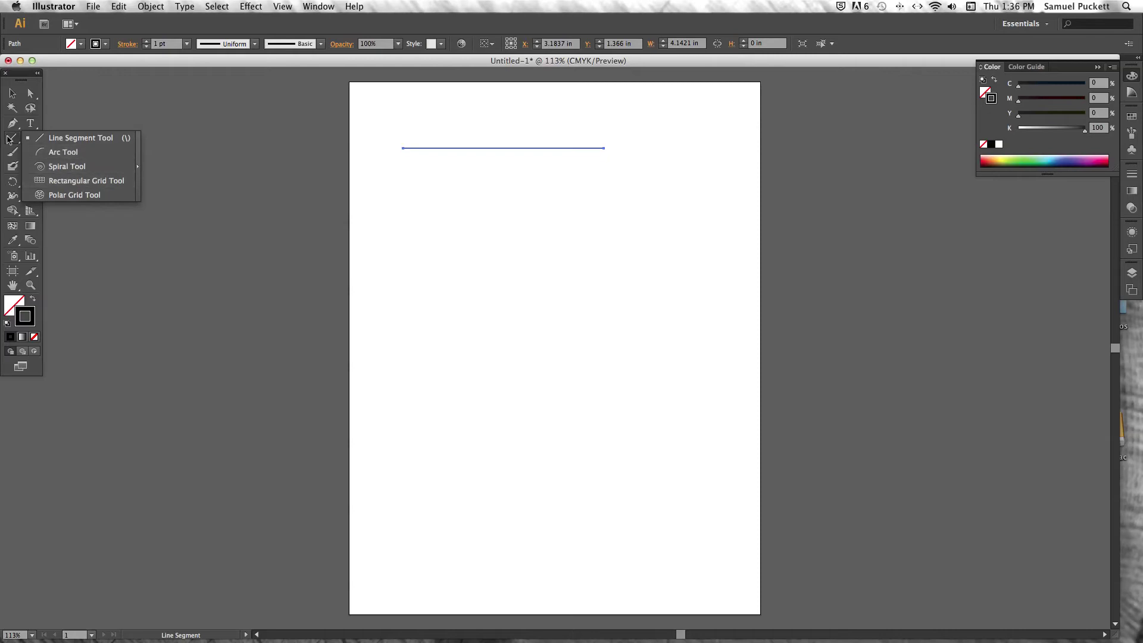
click(32, 146)
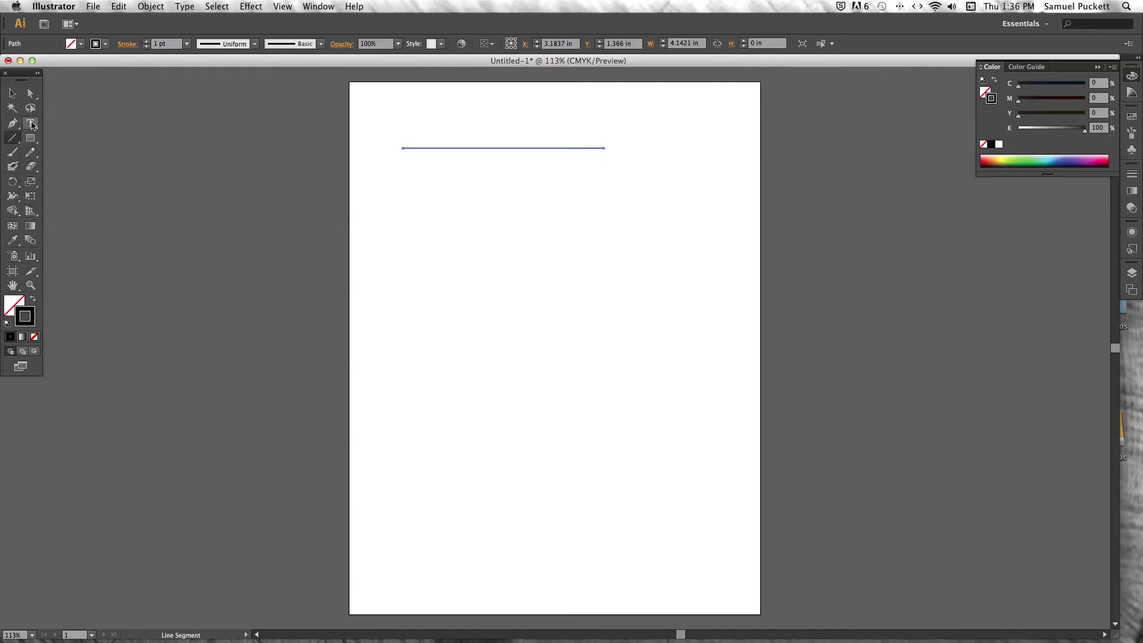
- Add a line of random placeholder point text, starting "kja;sd f;lkjas", above the horizontal line
click(31, 123)
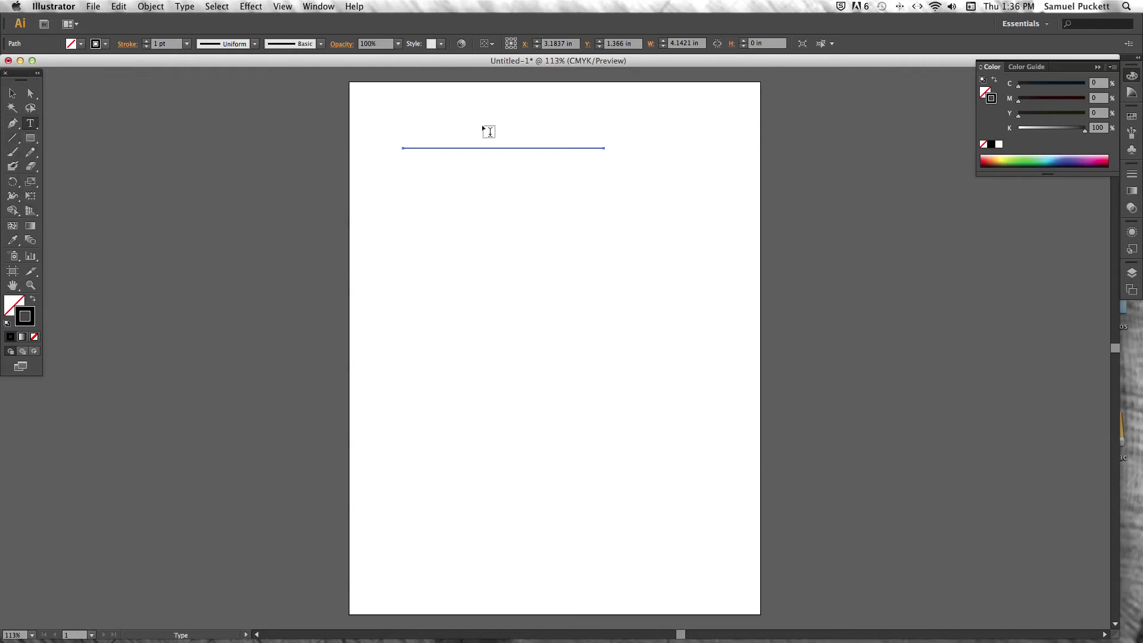
click(423, 119)
text(kja;sd f;lkjas d;lfkj as;lkdjf ;lkasjd;lf  as;lkdjf;l)
scroll(620, 167, right, 1)
- Draw an empty text area about 3.99 by 2.80 in near the middle of the page
drag(381, 205, 521, 346)
click(505, 344)
drag(402, 249, 595, 384)
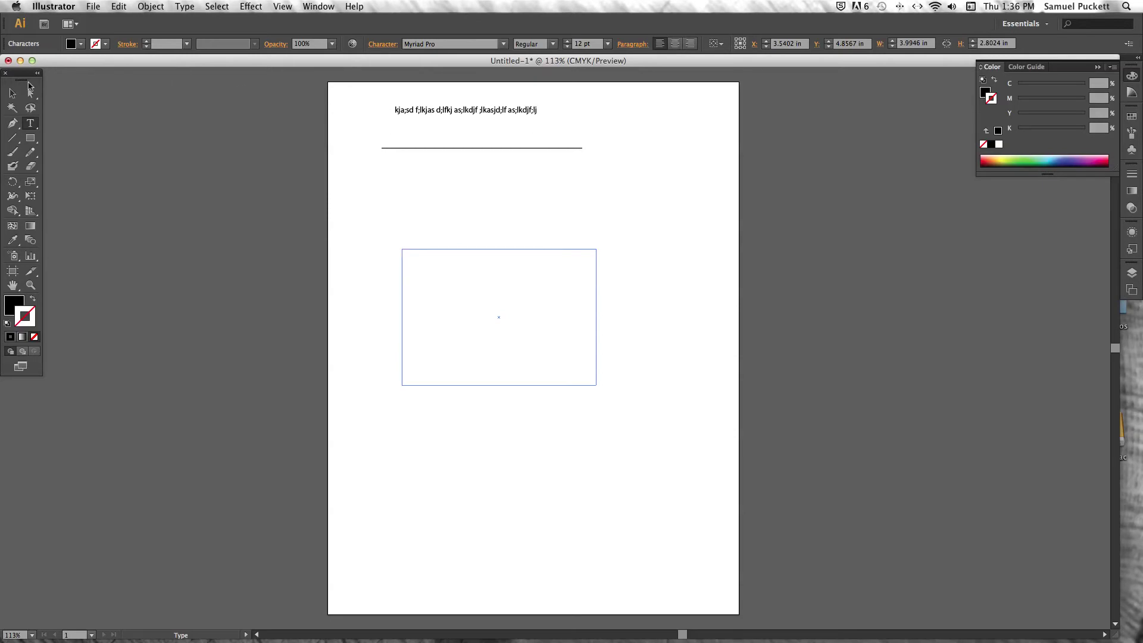
- Select the line and the text objects on the page and delete them
click(14, 95)
drag(595, 92, 481, 373)
key(Delete)
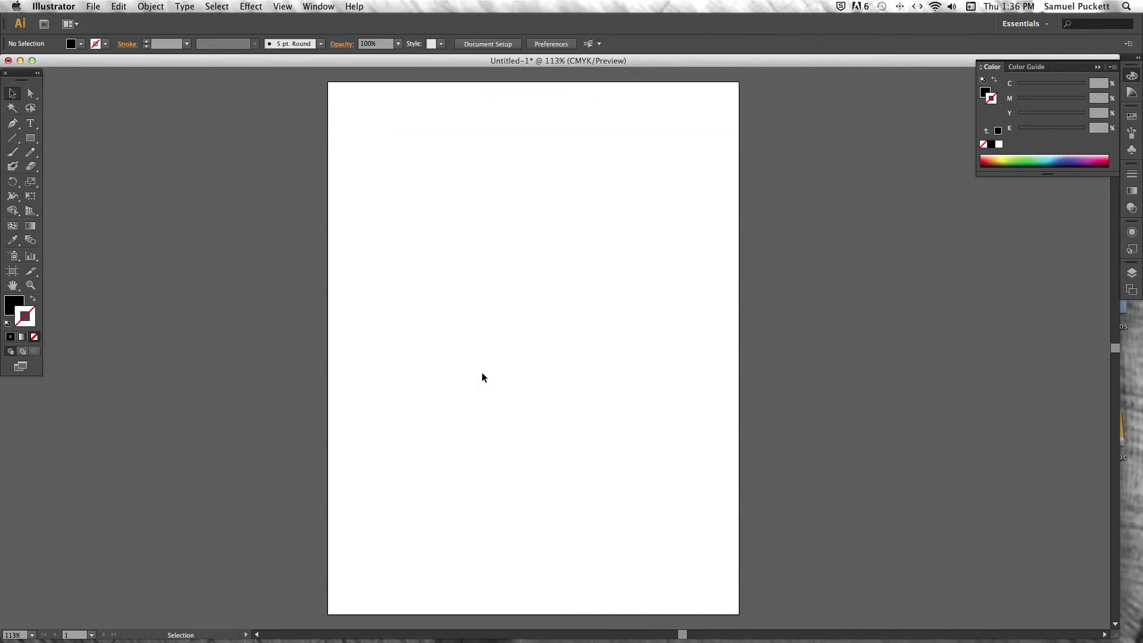
- Place the image "A205OL business card graphic.jpg" from the InDesign folder on the LaCie Mac drive
click(32, 139)
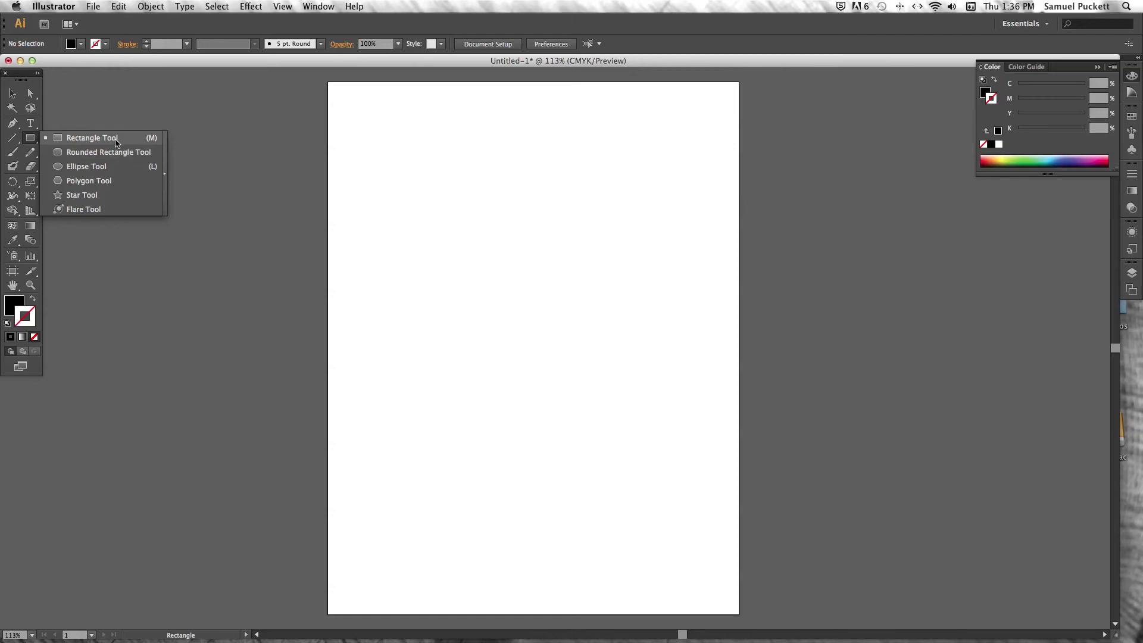
click(93, 6)
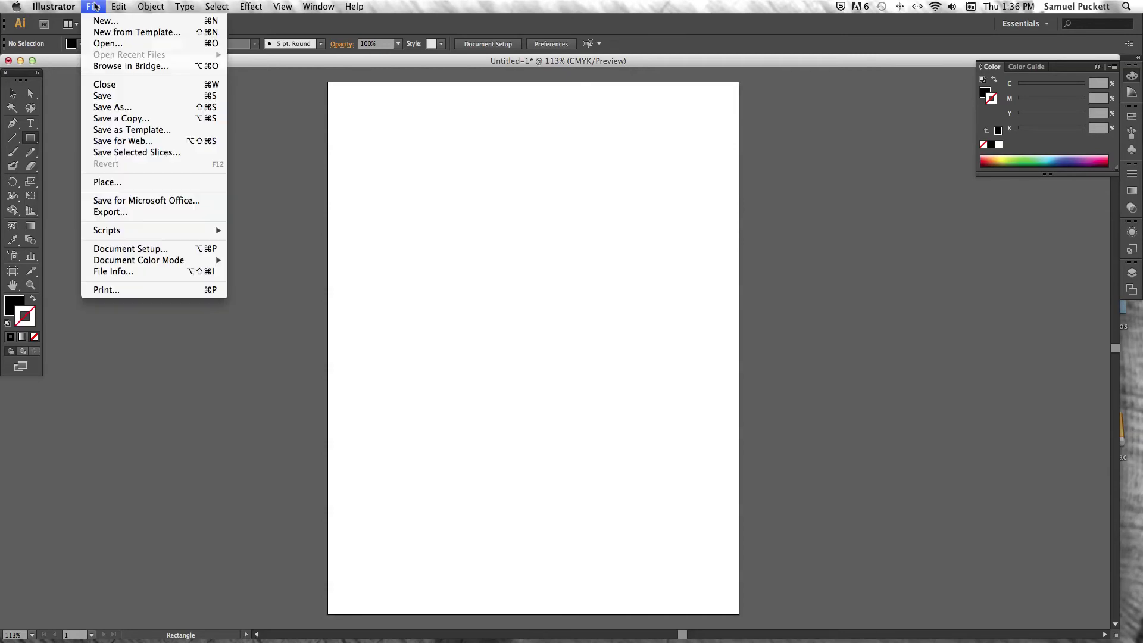
click(121, 183)
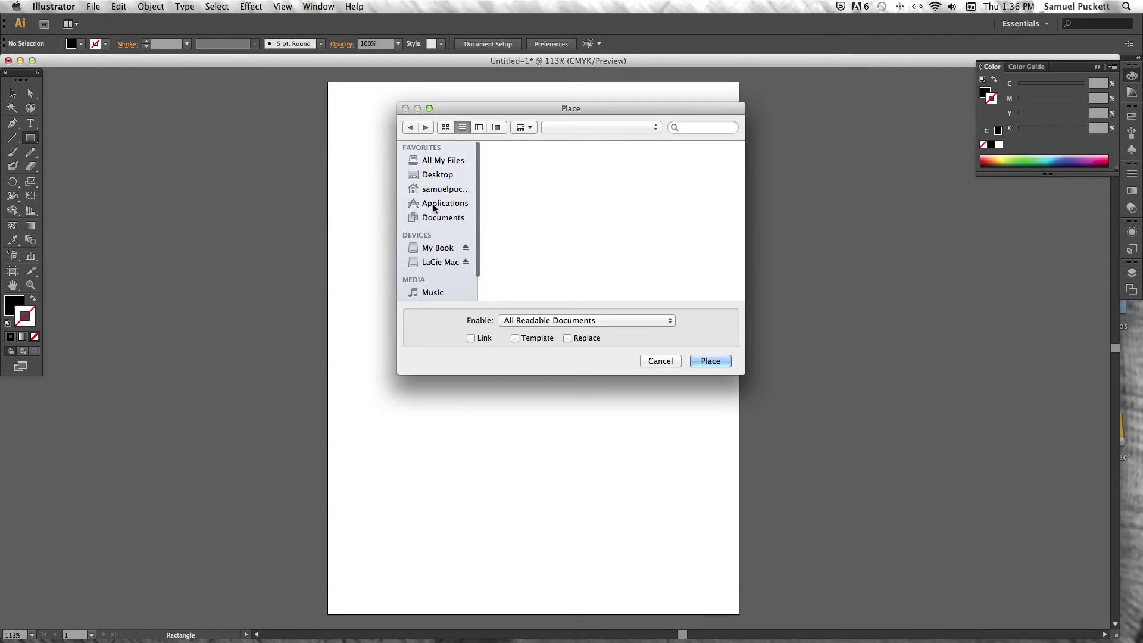
click(439, 264)
double_click(534, 158)
double_click(527, 169)
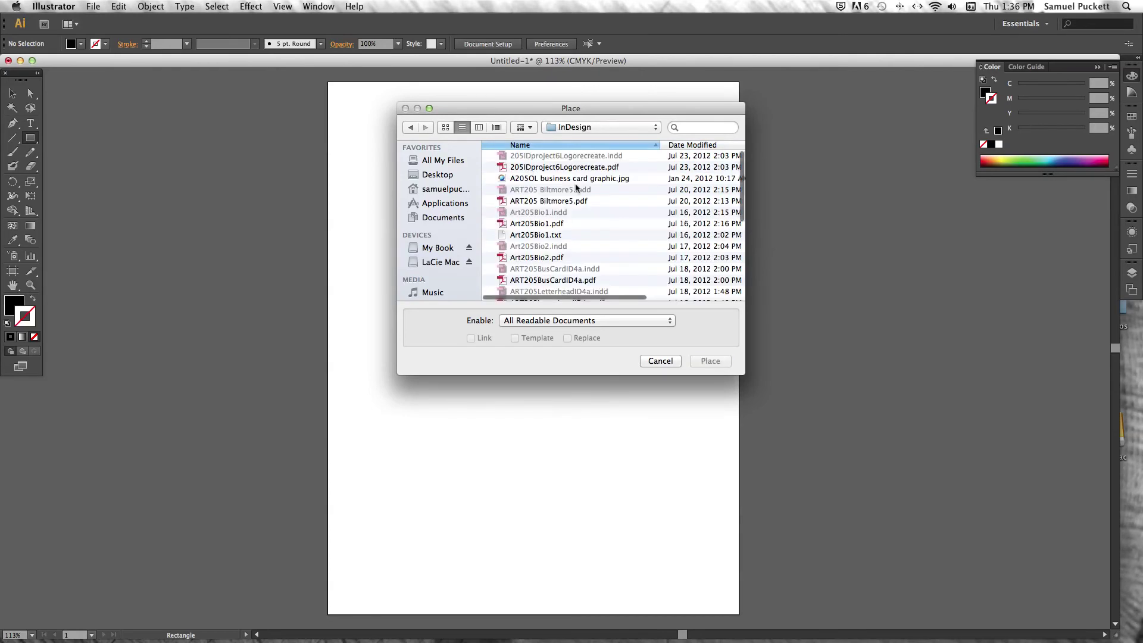
click(581, 179)
double_click(581, 179)
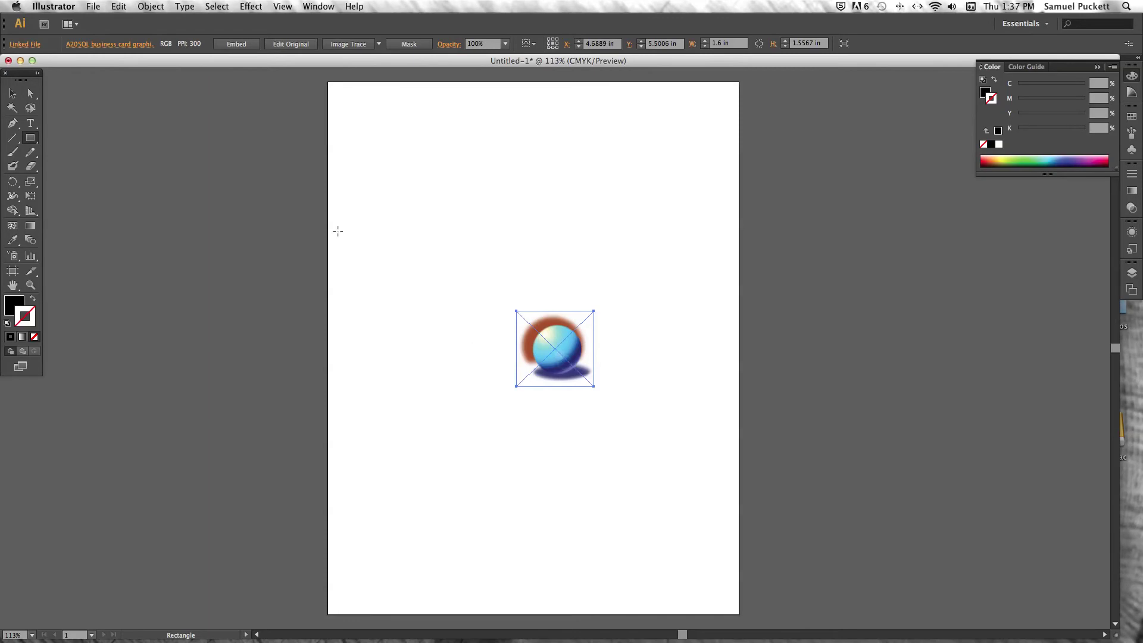
- Draw a black circle about 1.33 in wide centred over the placed graphic and use it as a clipping mask
drag(30, 138, 85, 167)
drag(553, 344, 587, 378)
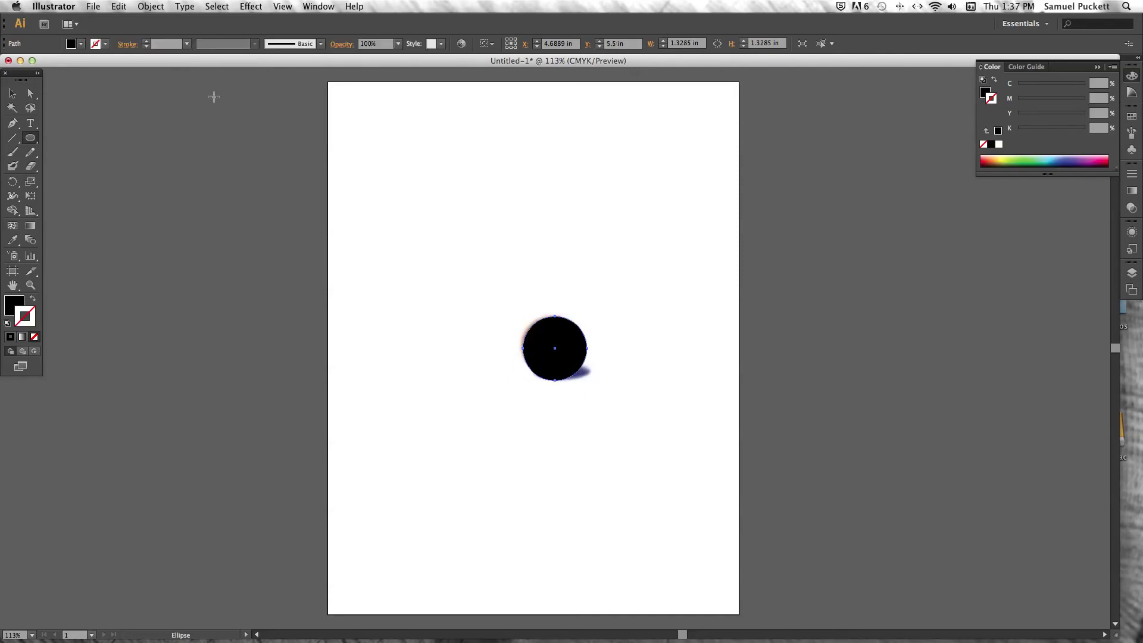
click(12, 94)
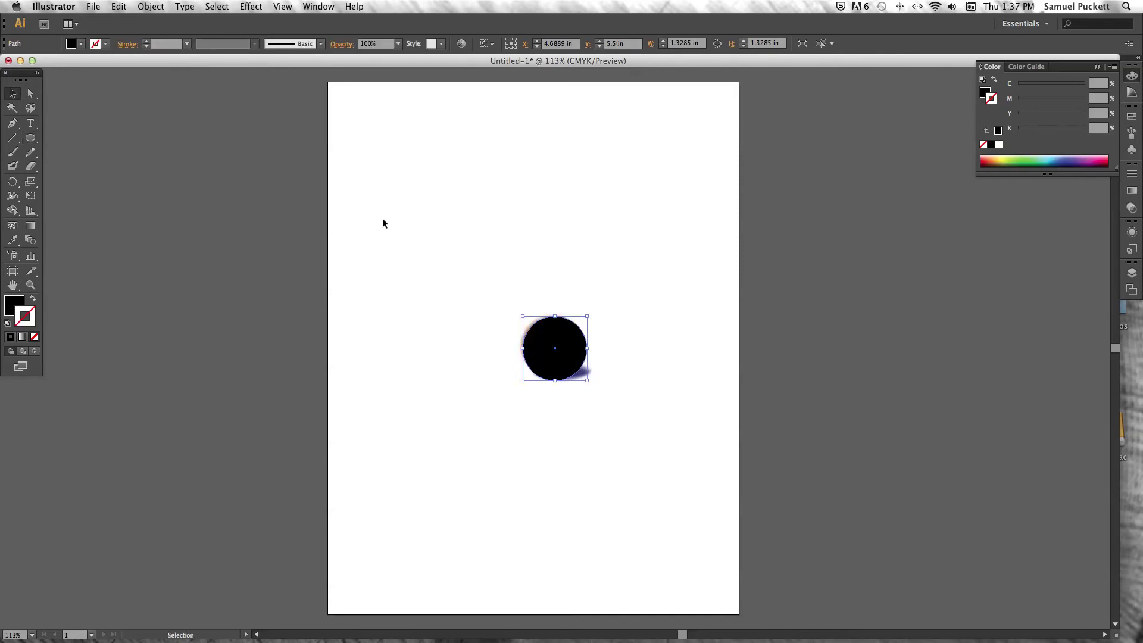
drag(663, 277, 498, 410)
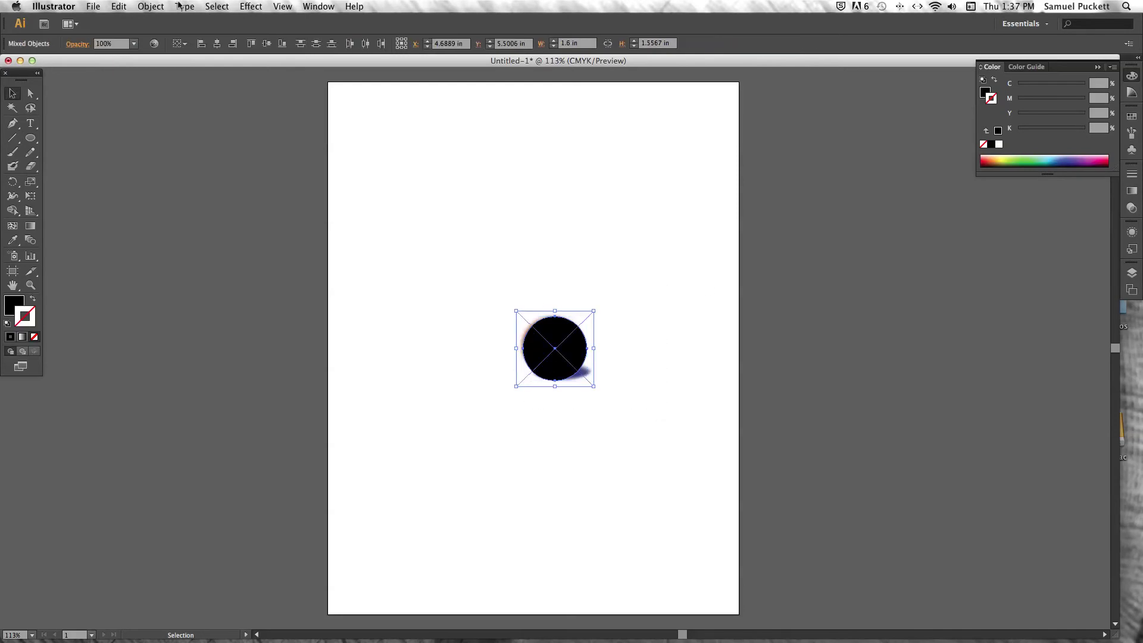
click(153, 7)
mouse_move(231, 328)
click(297, 331)
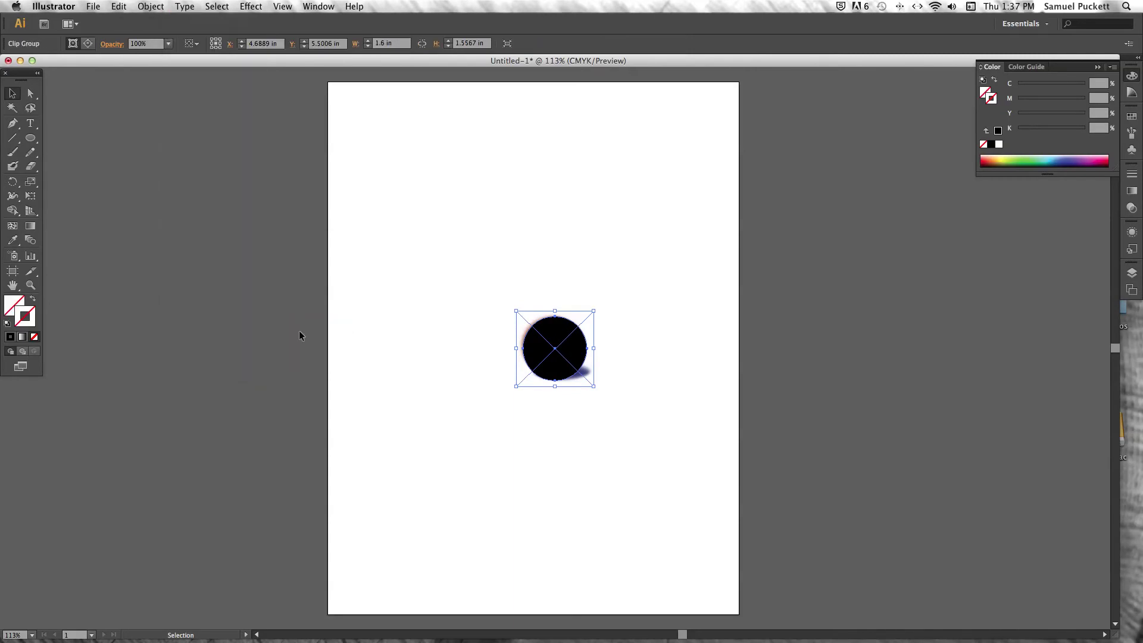
click(610, 363)
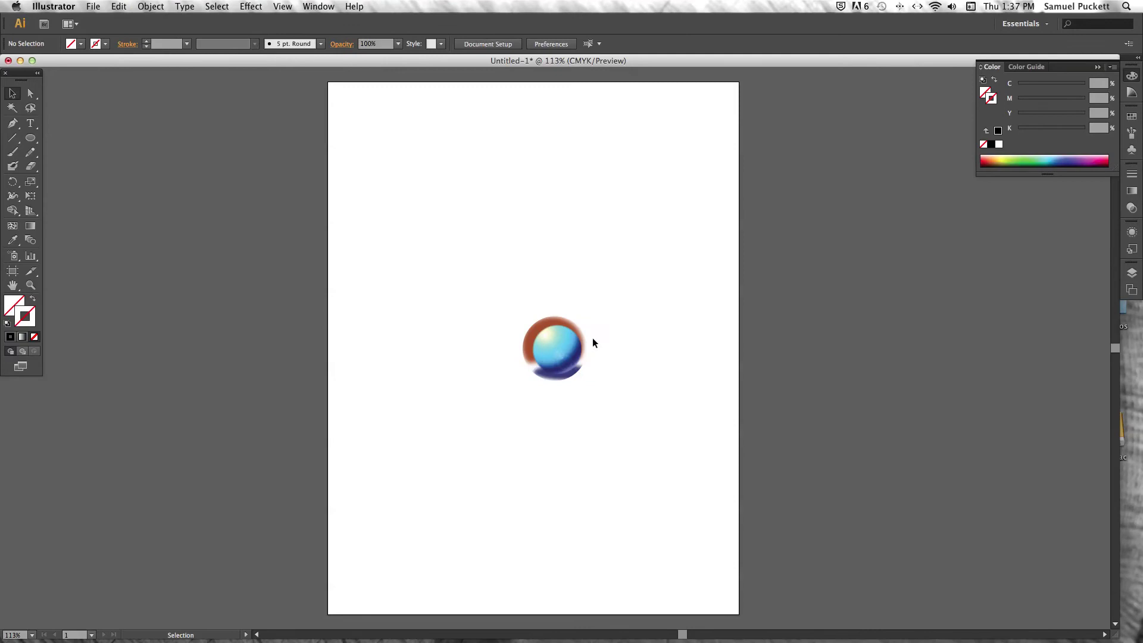
- Select the masked graphic and release its clipping mask
click(554, 350)
click(235, 214)
drag(617, 301, 466, 440)
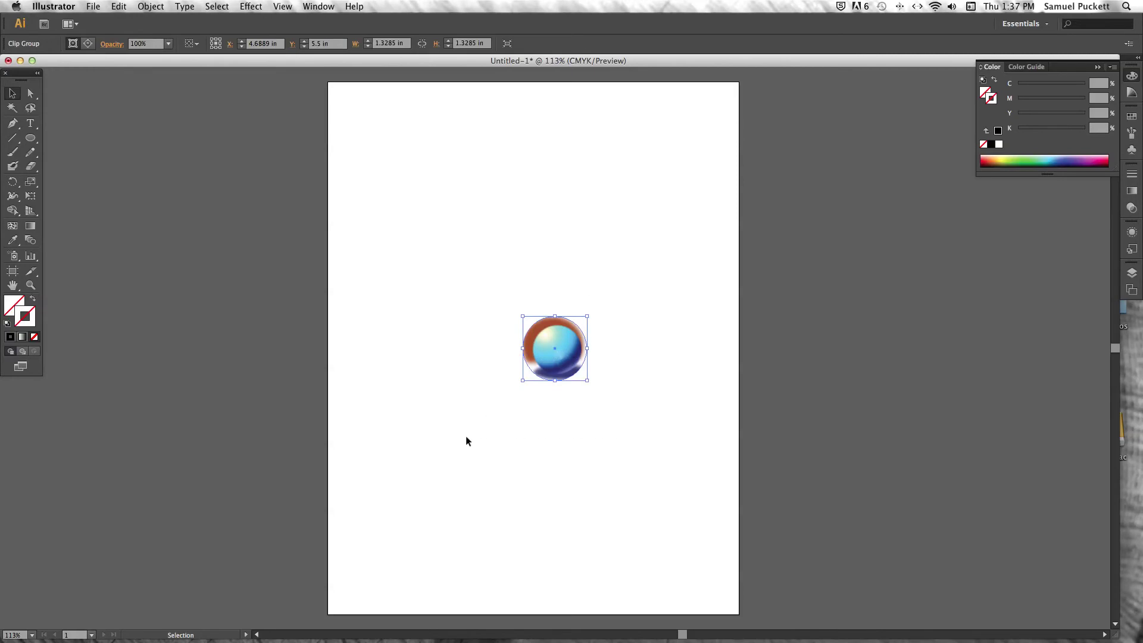
click(151, 6)
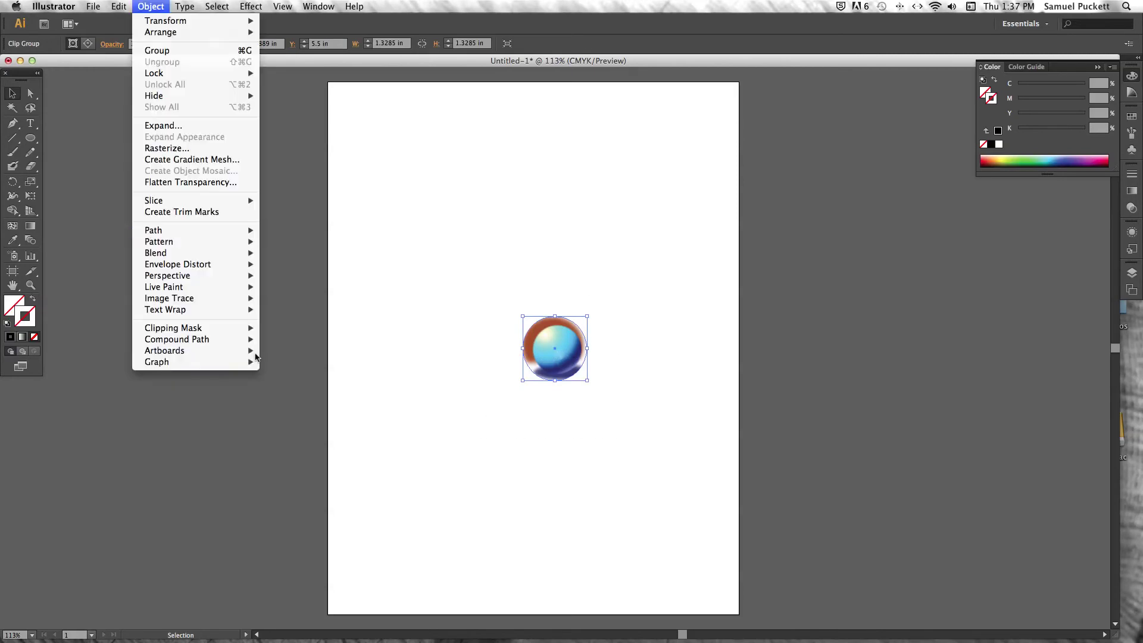
mouse_move(203, 331)
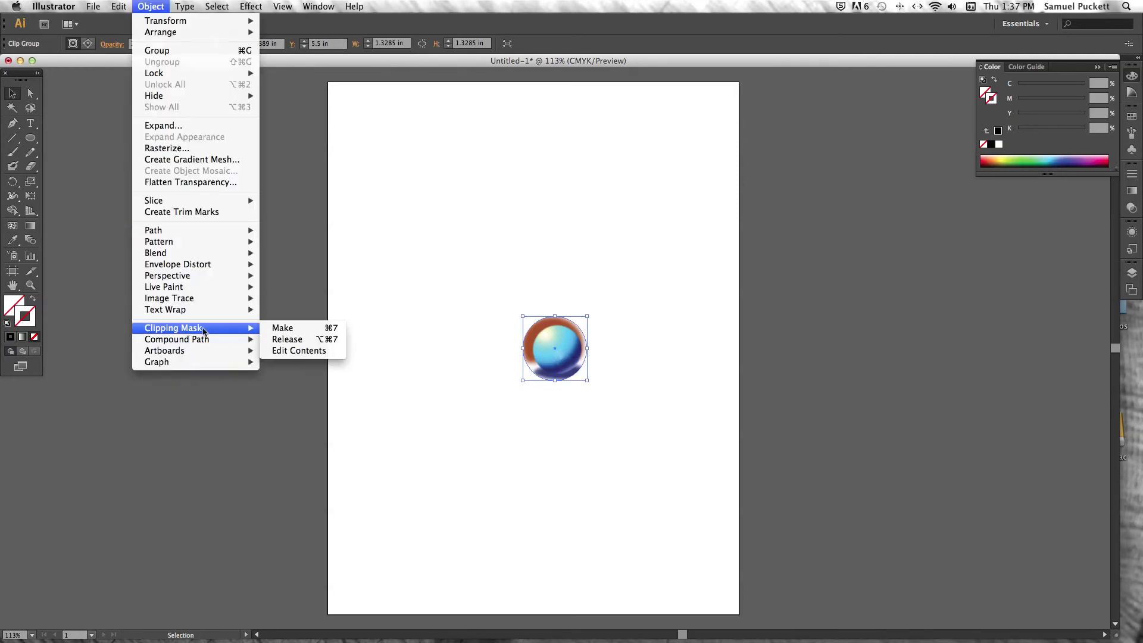
click(287, 339)
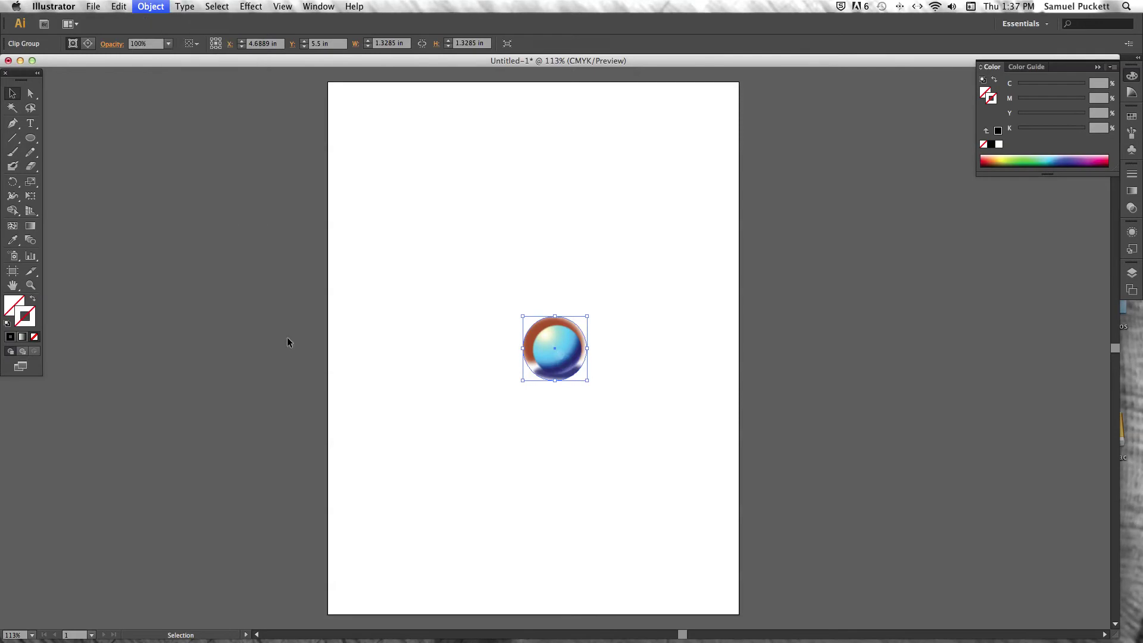
click(760, 374)
- Delete the placed graphic and the leftover circle path from the page
click(575, 356)
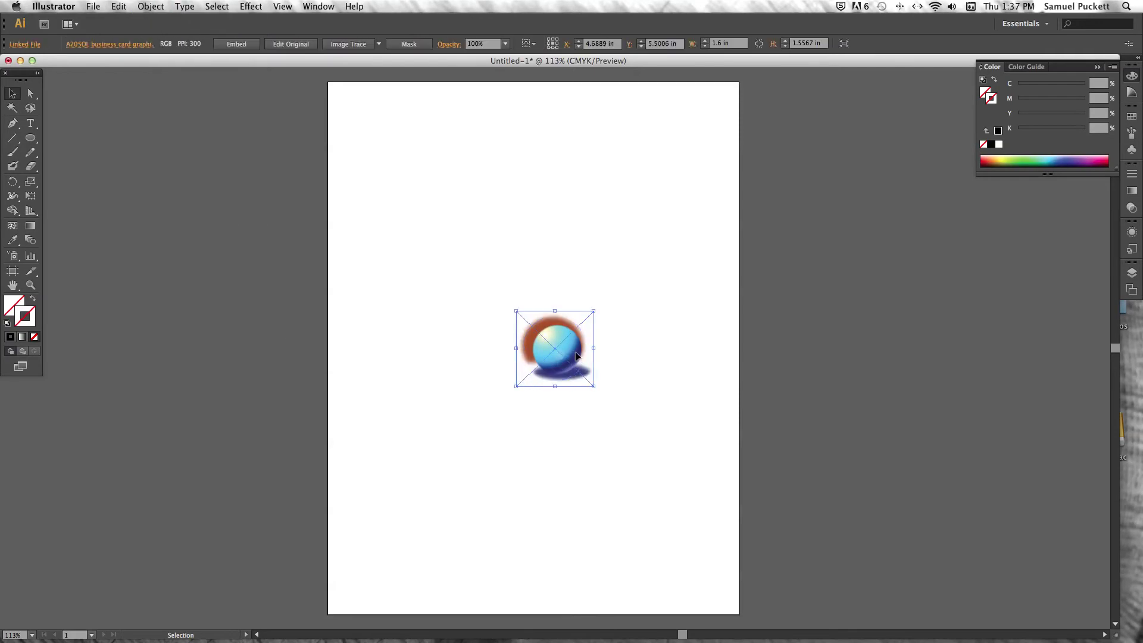
click(586, 357)
key(Delete)
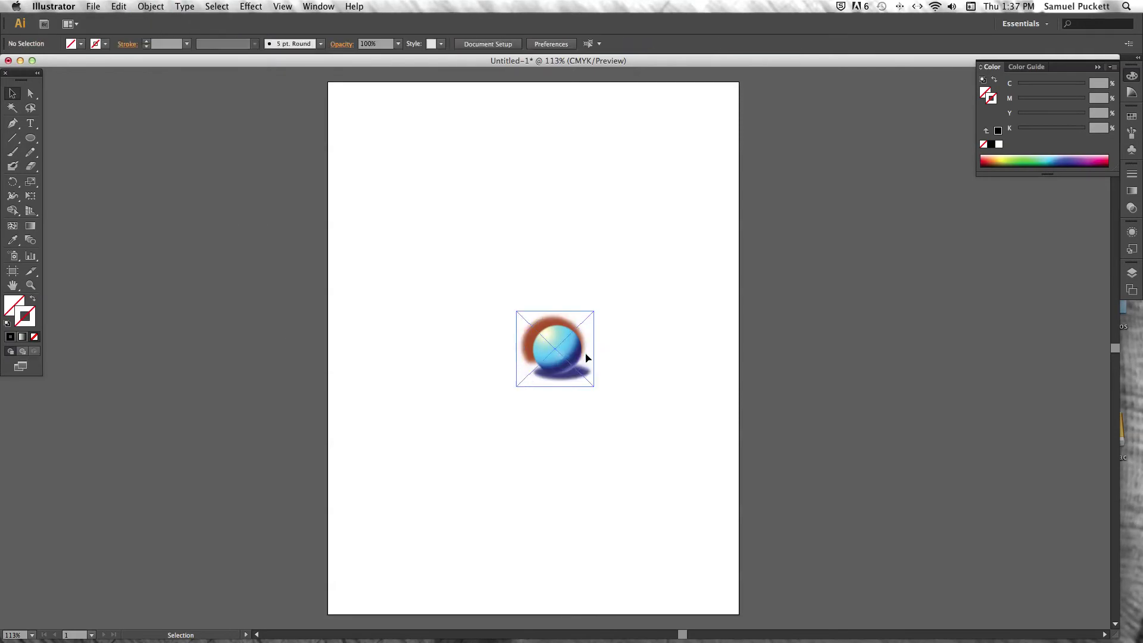
- Sketch an S-shaped path about 1.64 in wide and 3.32 in tall with the Pencil tool and give it a black stroke
click(30, 137)
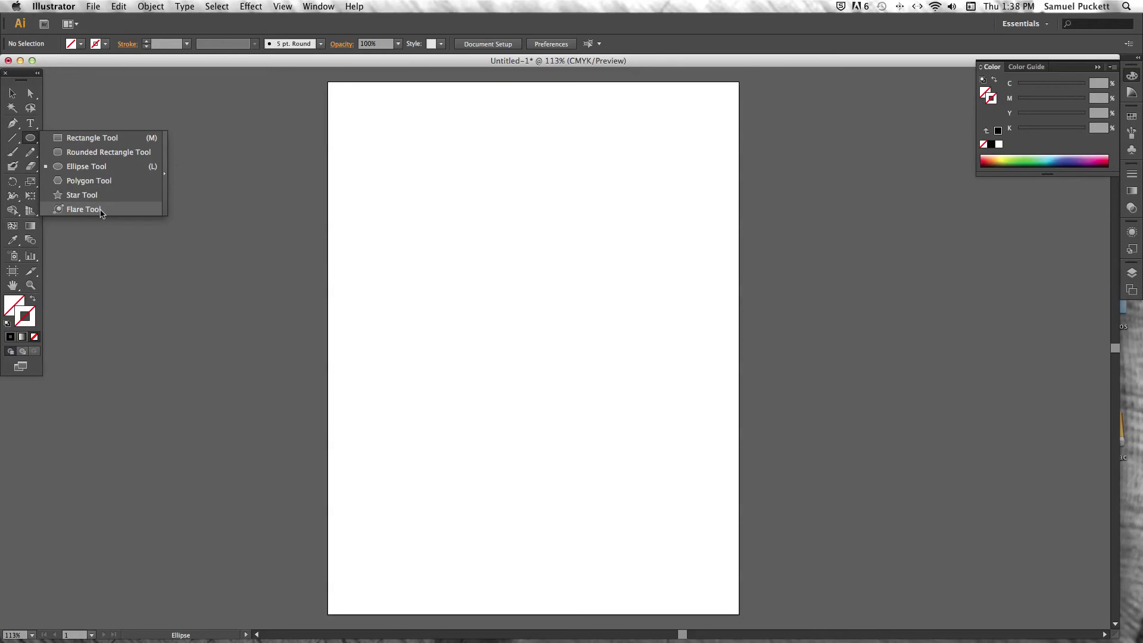
click(13, 152)
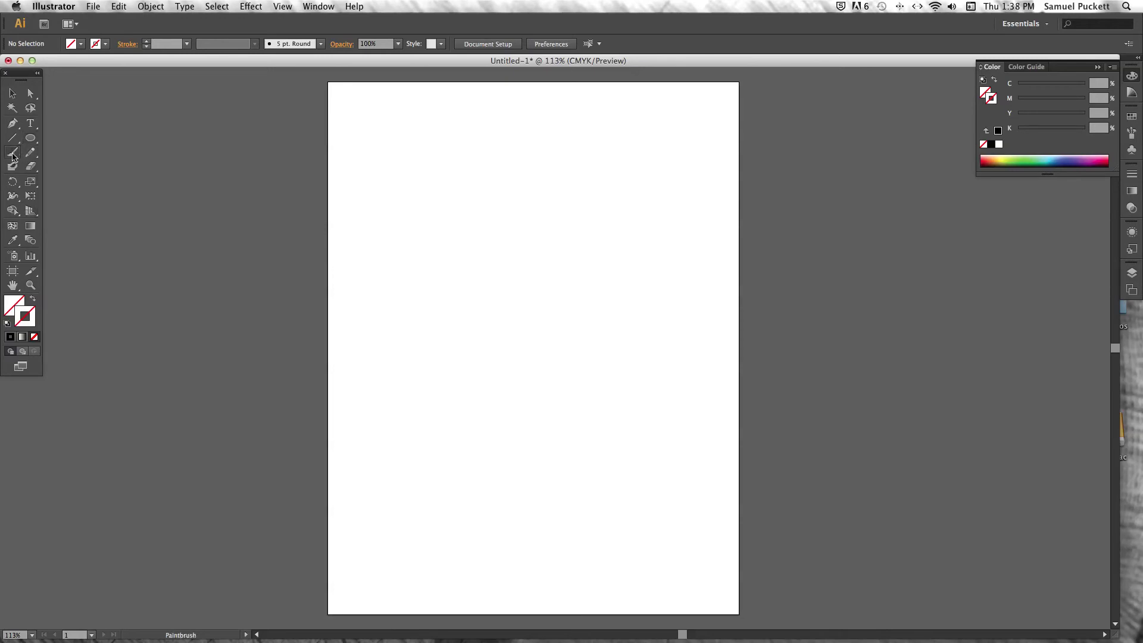
mouse_move(30, 153)
mouse_down()
mouse_move(105, 165)
mouse_move(108, 184)
mouse_move(104, 153)
mouse_up()
mouse_move(528, 180)
mouse_down()
mouse_move(522, 266)
mouse_move(472, 307)
mouse_up()
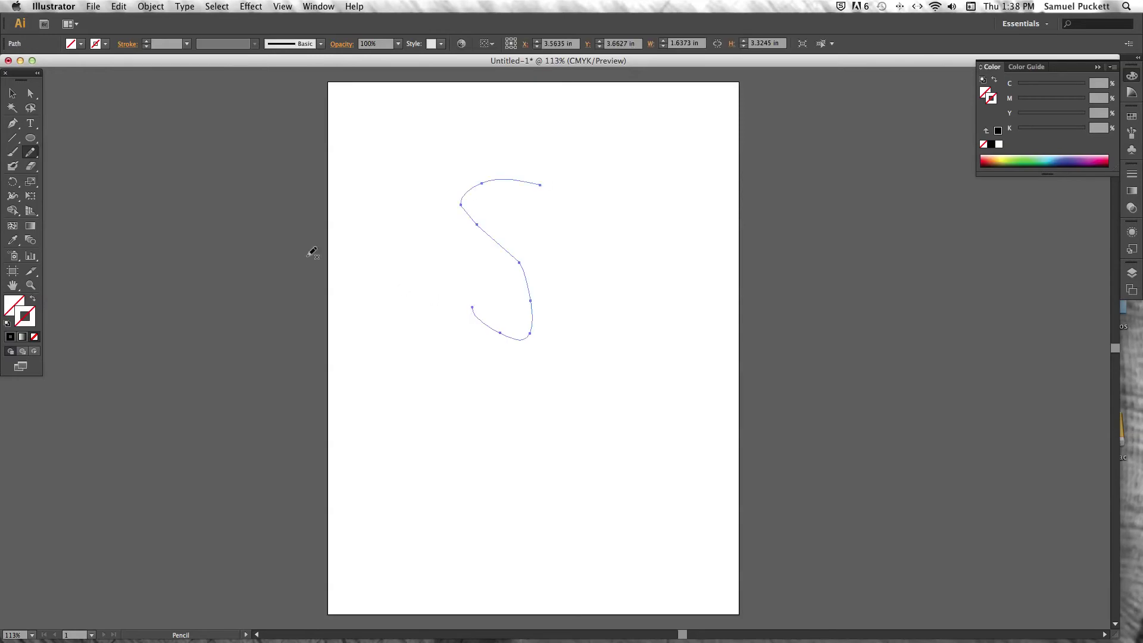
click(10, 337)
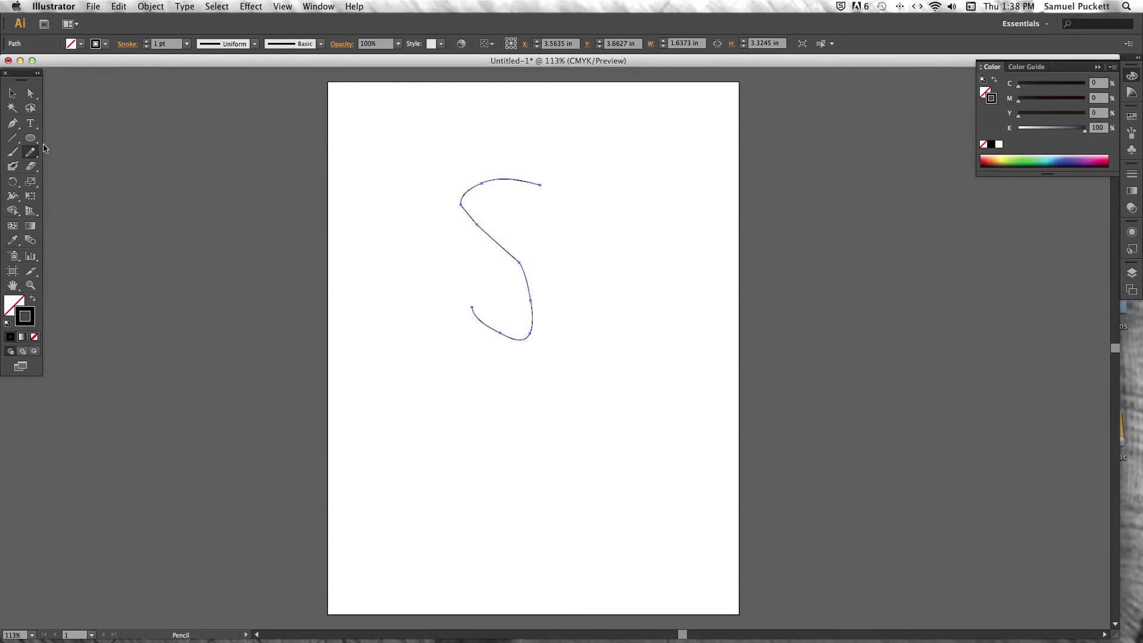
- Even out the bends of the S path with the Smooth tool and deselect it
drag(30, 153, 73, 172)
mouse_move(465, 201)
mouse_down()
mouse_move(531, 268)
mouse_move(466, 205)
mouse_move(522, 264)
mouse_move(526, 324)
mouse_move(485, 344)
mouse_move(511, 328)
mouse_move(485, 332)
mouse_move(490, 321)
mouse_move(533, 302)
mouse_move(492, 328)
mouse_up()
mouse_move(505, 168)
mouse_down()
mouse_move(475, 248)
mouse_move(503, 244)
mouse_up()
click(12, 94)
drag(596, 142, 458, 77)
- Erase the middle section of the S path with the Path Eraser and delete the two remaining pieces
drag(28, 156, 89, 180)
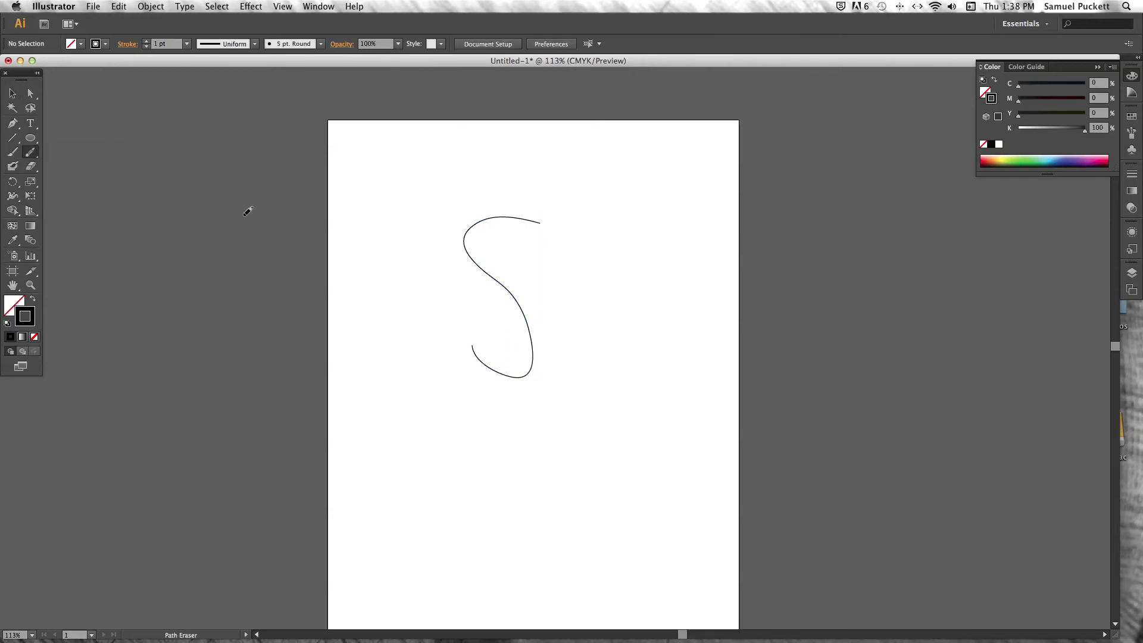
key(v)
super+click(516, 300)
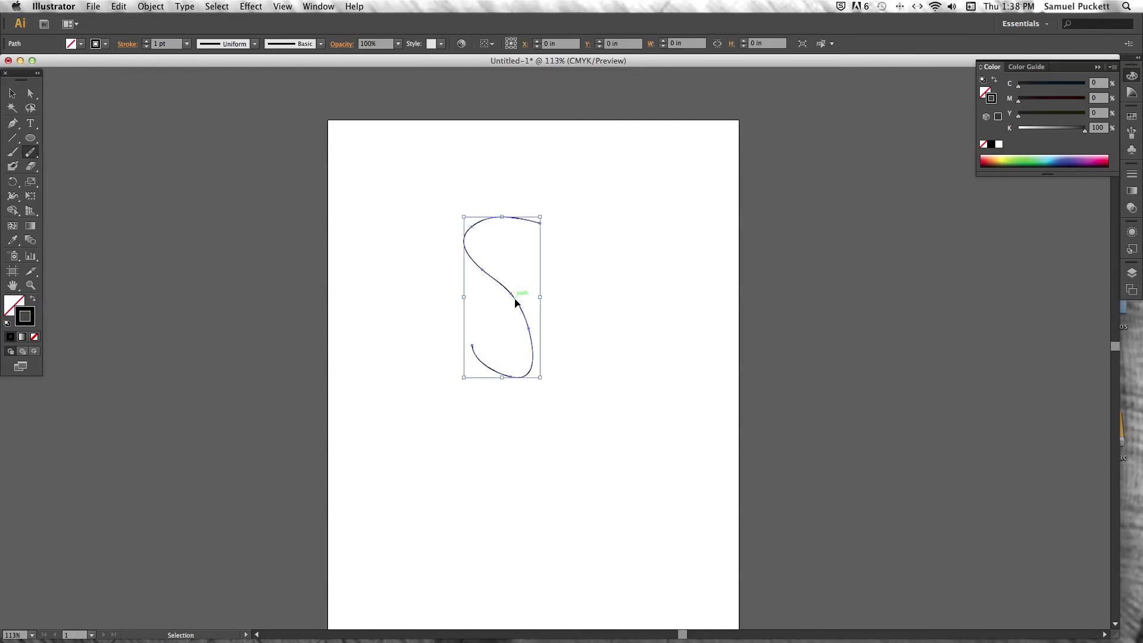
mouse_move(510, 286)
mouse_down()
mouse_move(523, 314)
mouse_move(548, 311)
mouse_up()
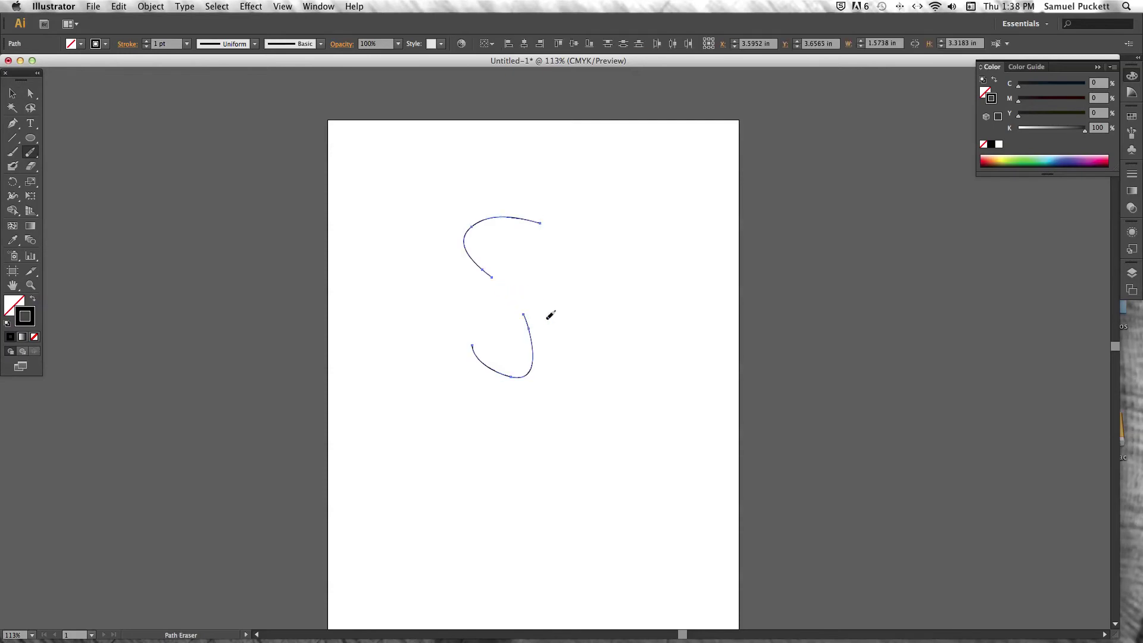
click(18, 93)
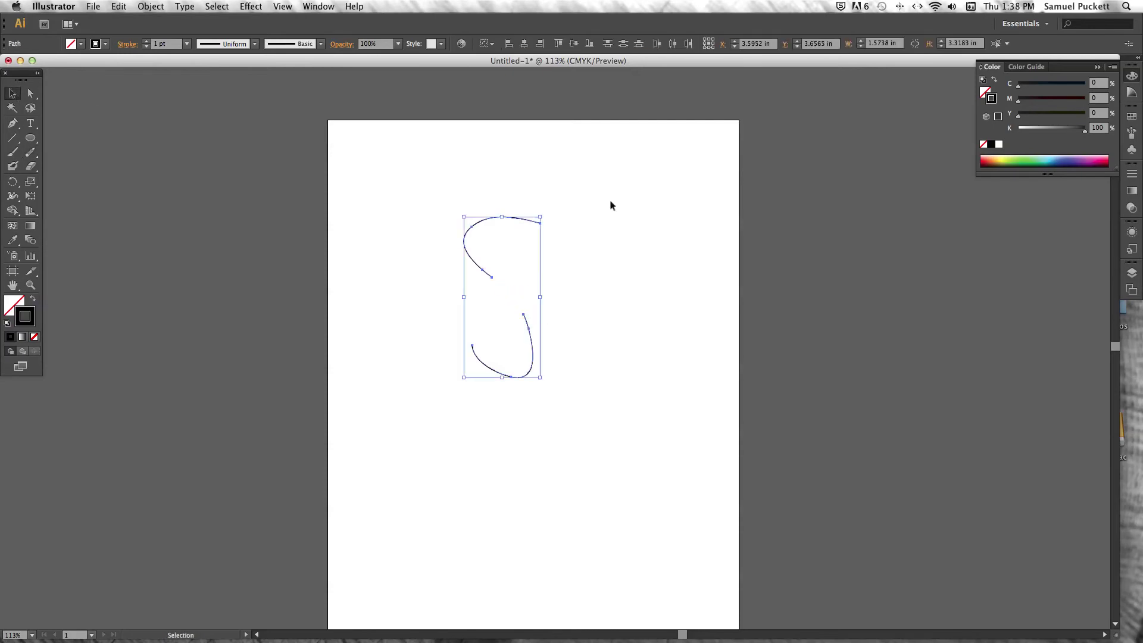
key(Delete)
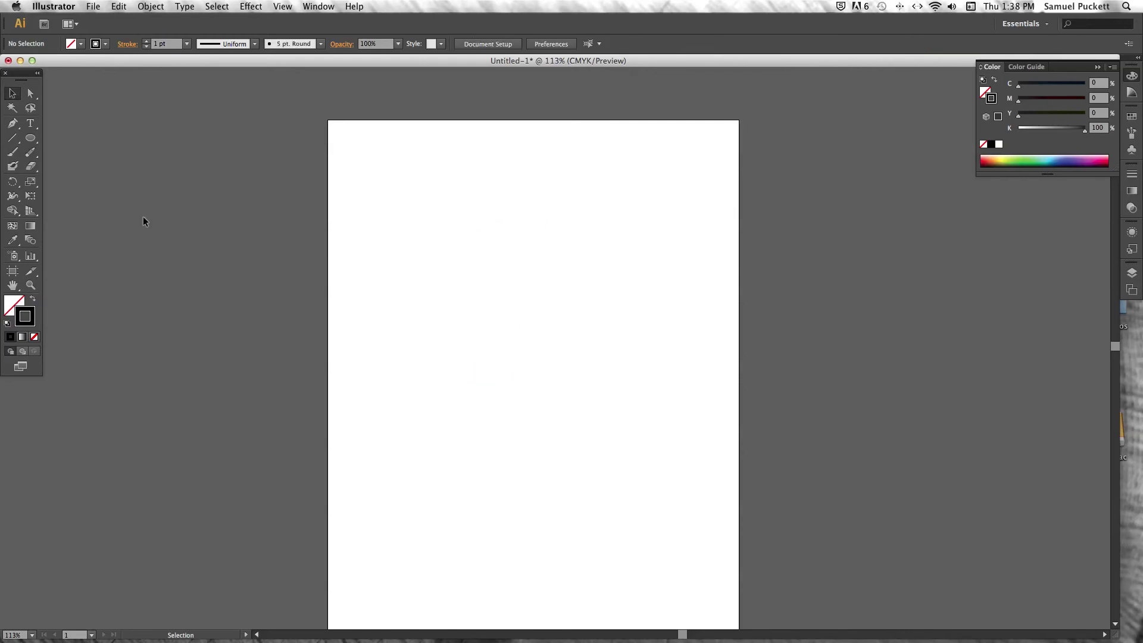
- Paint a small black animal-like figure with overlapping Blob Brush strokes near the middle of the page
click(10, 168)
mouse_move(573, 292)
mouse_down()
mouse_move(555, 324)
mouse_move(518, 319)
mouse_move(519, 347)
mouse_up()
mouse_move(533, 296)
mouse_down()
mouse_move(563, 338)
mouse_move(557, 320)
mouse_move(520, 313)
mouse_move(525, 333)
mouse_move(526, 317)
mouse_move(553, 326)
mouse_move(576, 294)
mouse_up()
drag(525, 324, 535, 327)
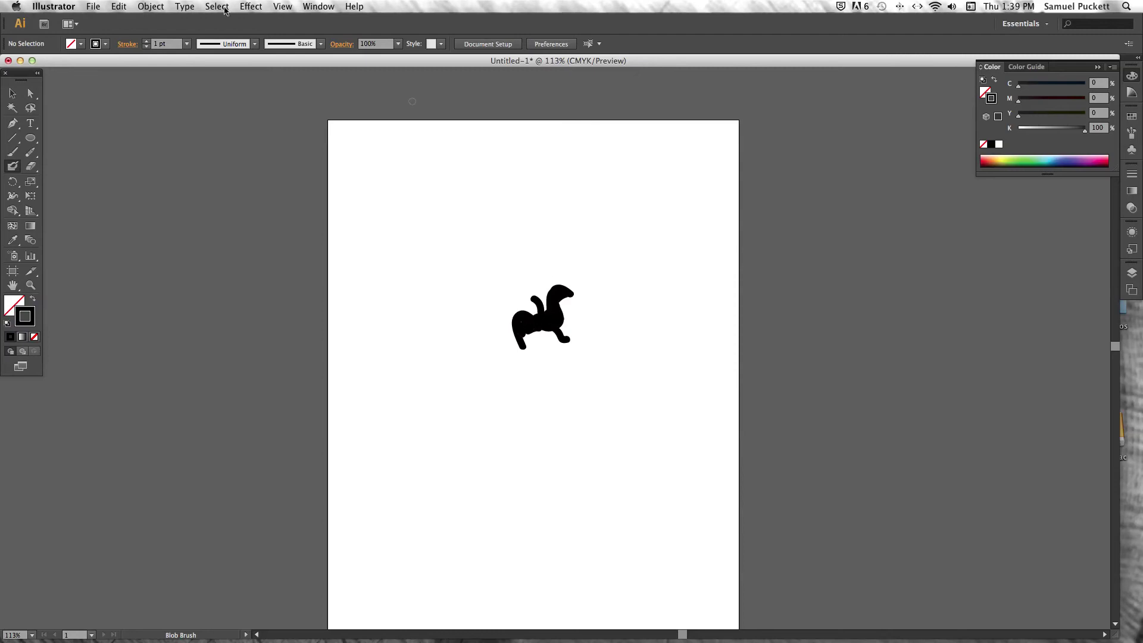
- Switch to Outline view, extend the figure with more Blob Brush strokes, and return to Preview
click(282, 6)
click(298, 20)
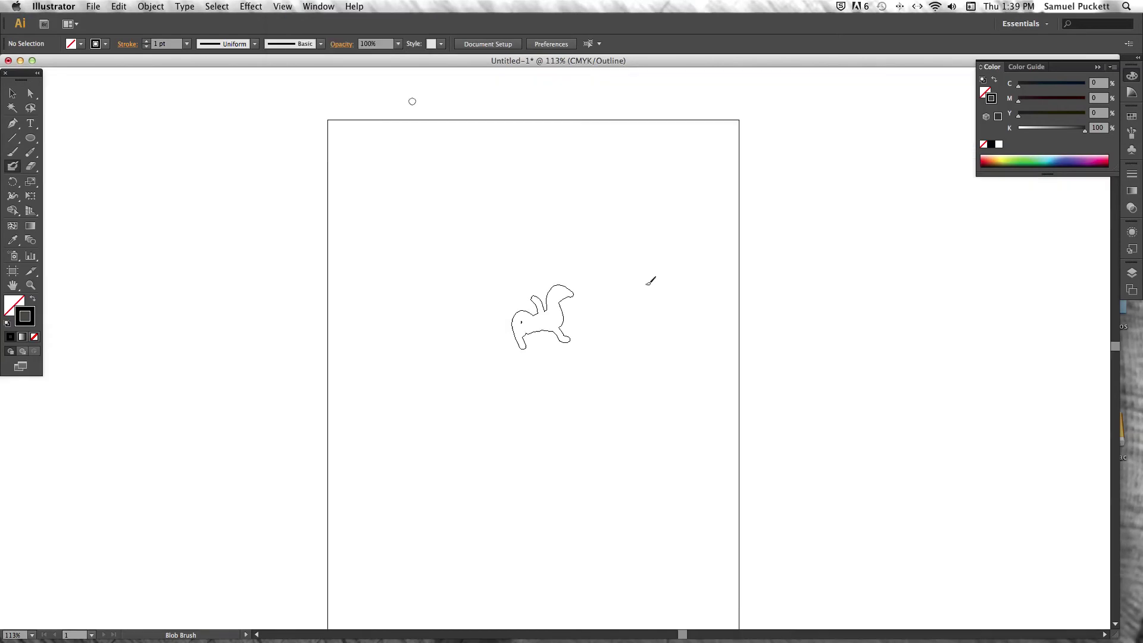
mouse_move(561, 305)
mouse_down()
mouse_move(531, 295)
mouse_move(565, 300)
mouse_move(572, 283)
mouse_move(551, 285)
mouse_move(547, 310)
mouse_move(545, 296)
mouse_move(504, 329)
mouse_up()
click(281, 7)
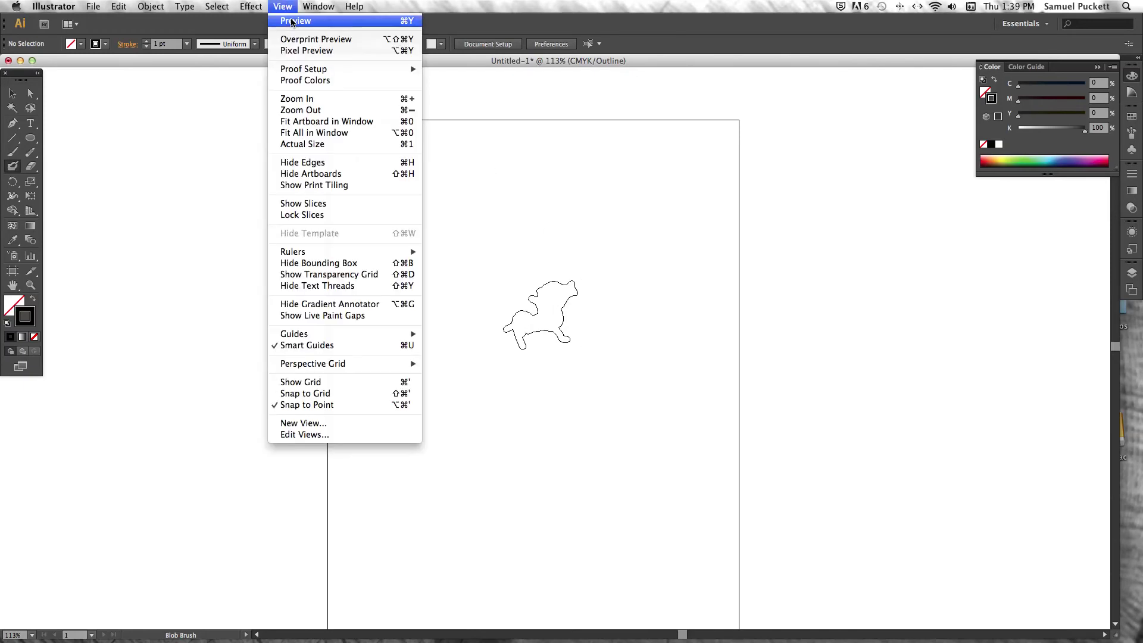
click(292, 21)
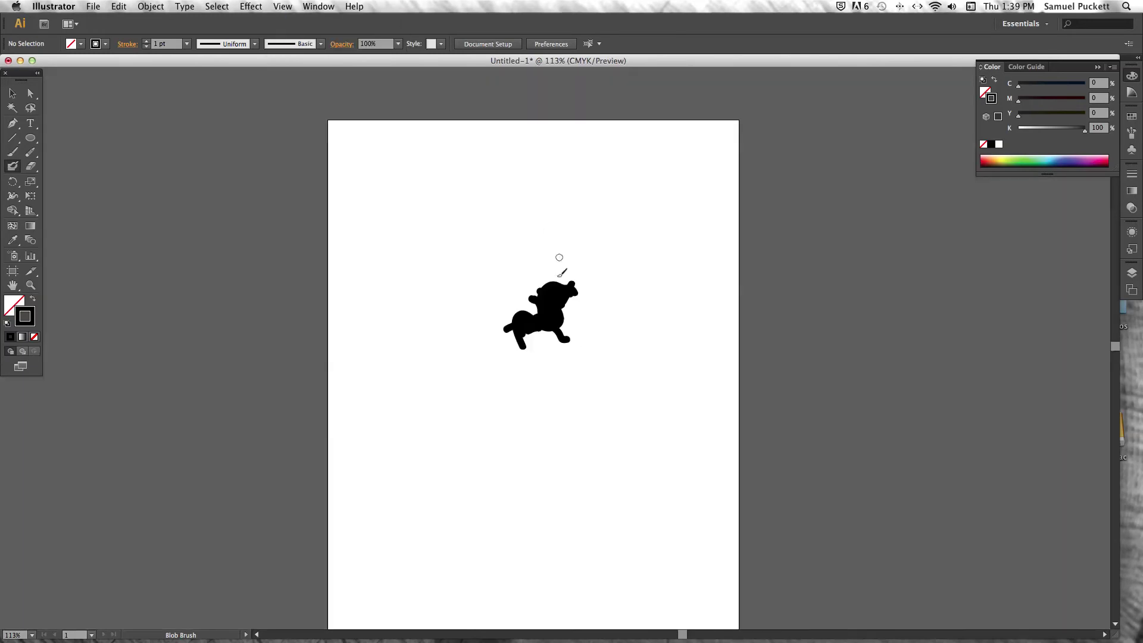
- Erase bands across the black figure and remove its lower legs with the Eraser tool
click(31, 168)
mouse_move(559, 349)
mouse_down()
mouse_move(572, 286)
mouse_move(549, 301)
mouse_move(487, 293)
mouse_move(531, 340)
mouse_move(549, 332)
mouse_move(560, 344)
mouse_up()
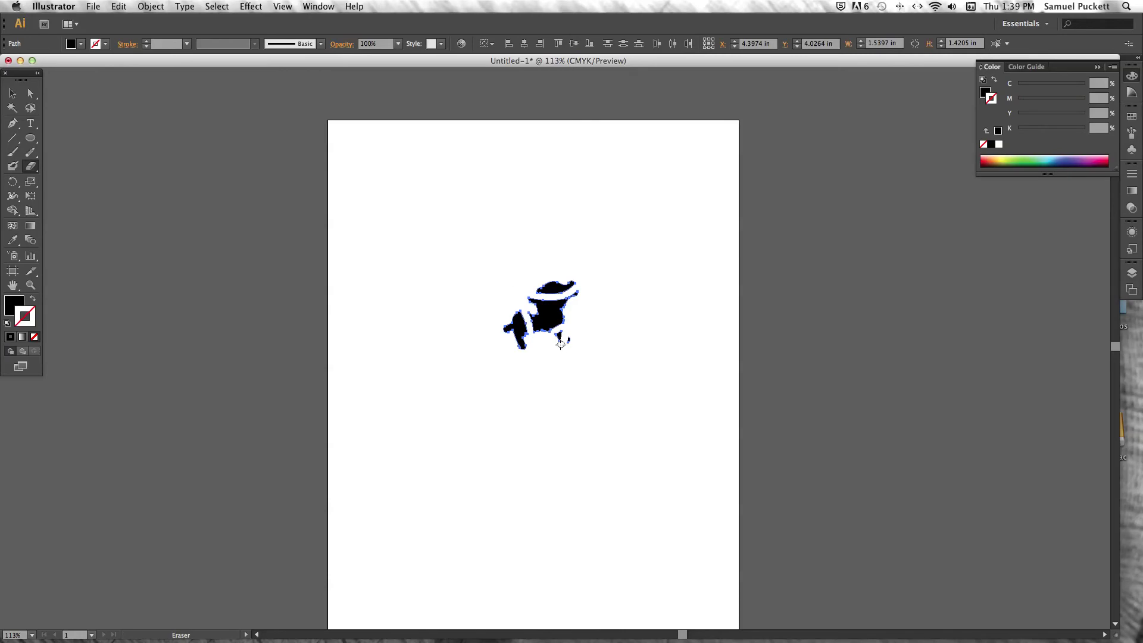
drag(557, 331, 519, 344)
- Split the figure's top fragment with the Scissors tool and remove the cut-off upper-right piece
drag(31, 166, 83, 181)
click(558, 278)
click(684, 348)
click(557, 284)
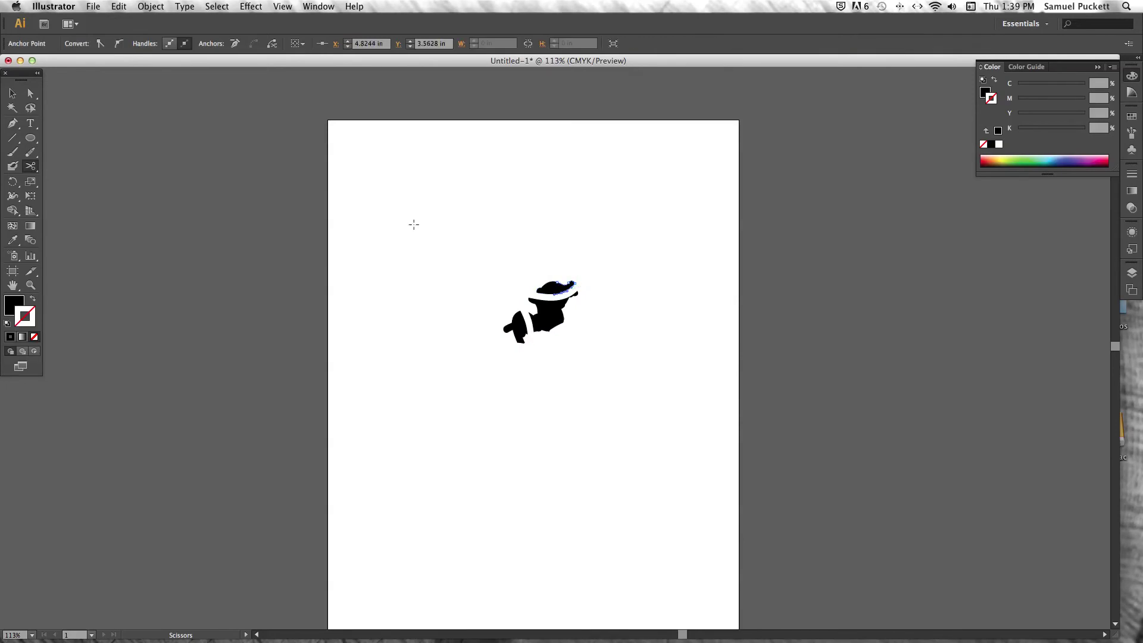
click(12, 94)
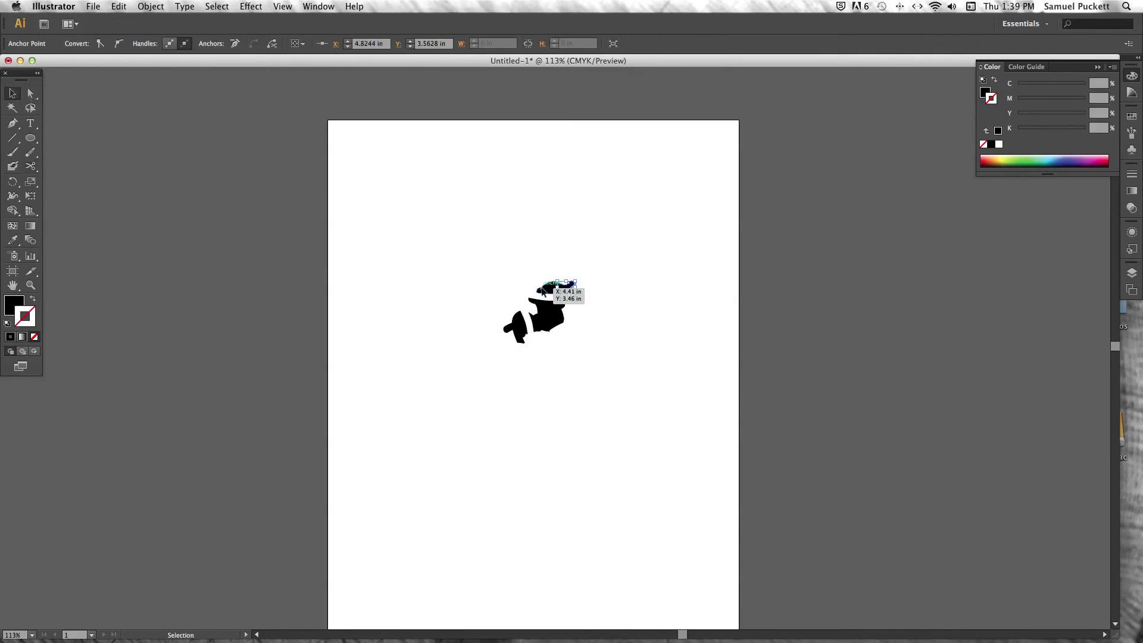
key(a)
click(550, 235)
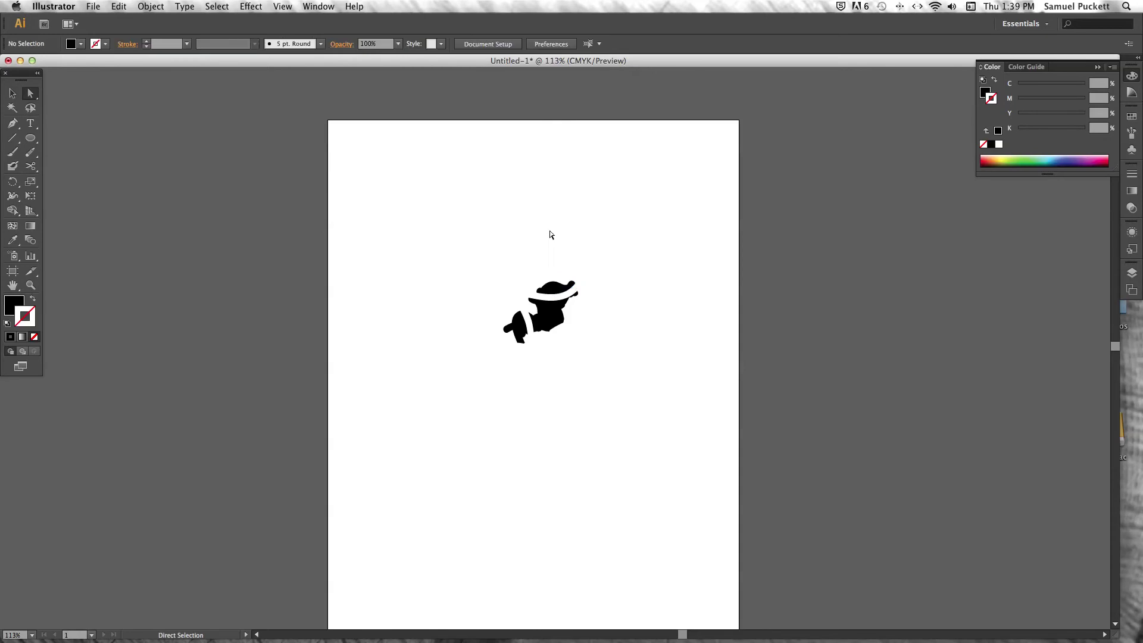
click(556, 285)
mouse_move(556, 288)
mouse_down()
mouse_move(576, 291)
mouse_move(554, 293)
mouse_up()
click(575, 281)
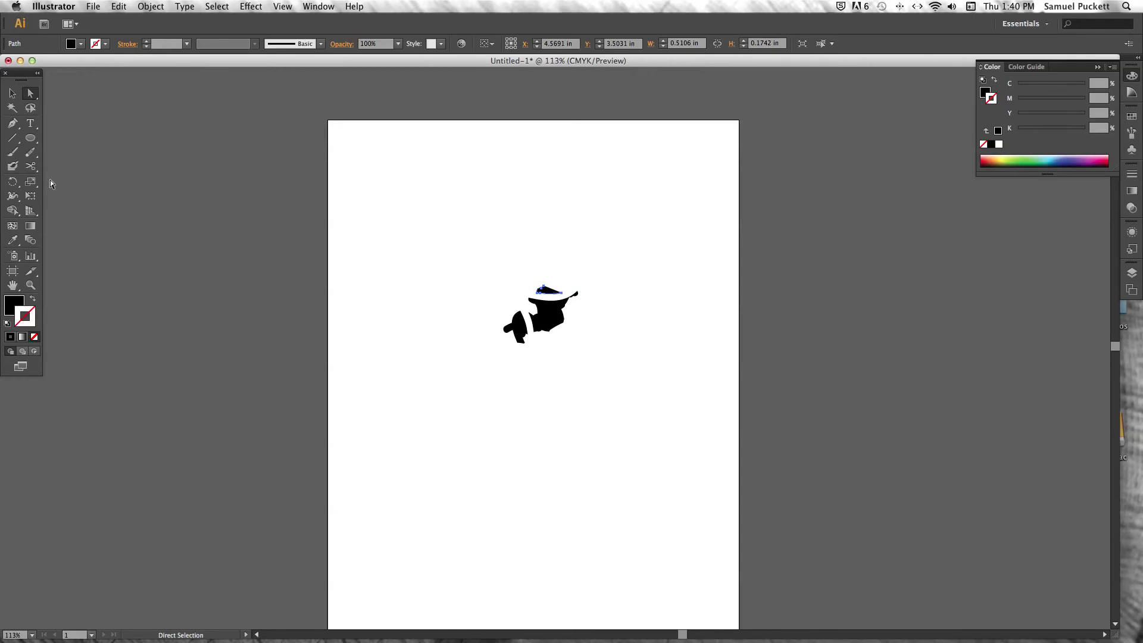
- Try slicing the middle fragment diagonally with the Knife tool and pulling the cut piece away
drag(31, 166, 82, 204)
drag(582, 327, 470, 247)
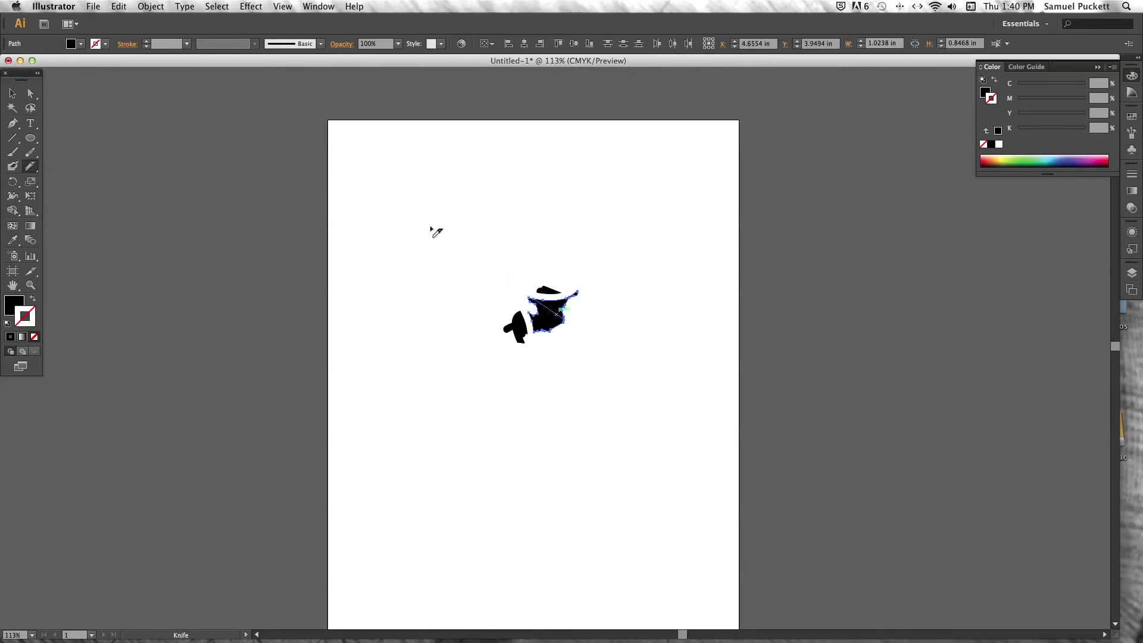
key(a)
click(598, 324)
drag(562, 304, 606, 295)
key(super+z)
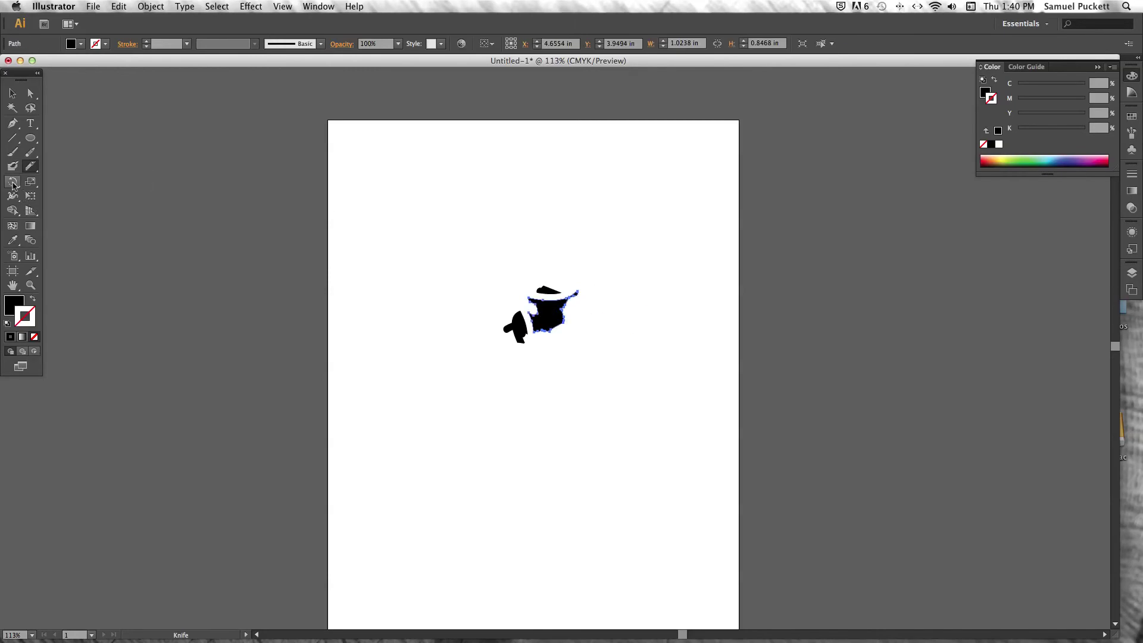
- Rotate the middle fragment around its centre and mirror it with the Reflect tool
click(13, 184)
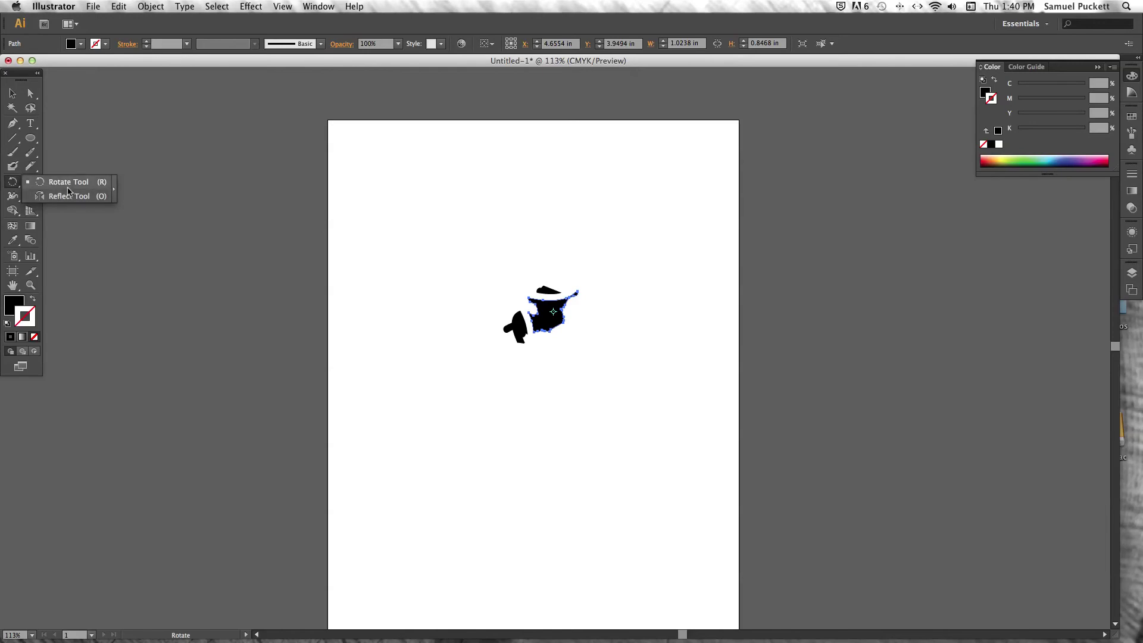
drag(595, 333, 406, 297)
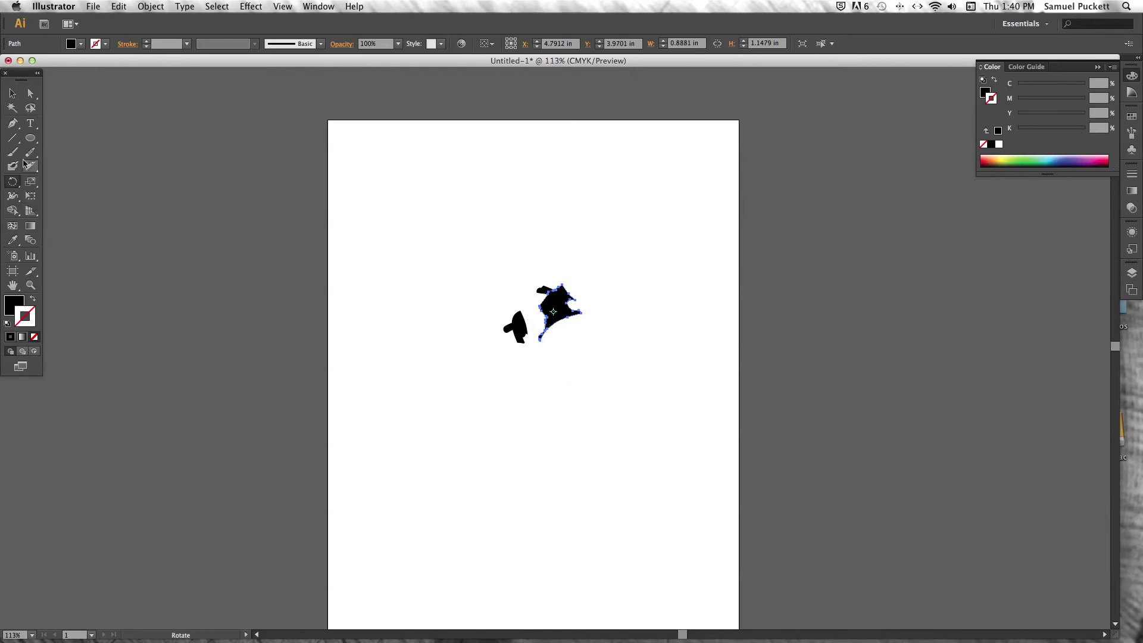
click(14, 182)
mouse_move(397, 313)
mouse_down()
mouse_move(375, 324)
mouse_move(373, 281)
mouse_move(376, 315)
mouse_up()
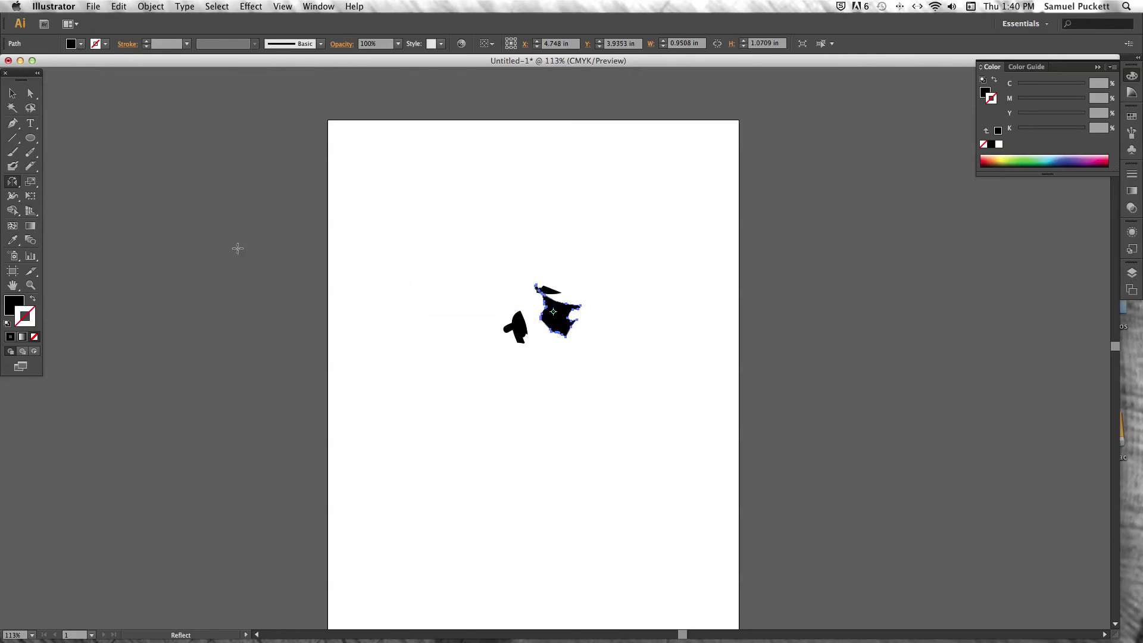
- Enlarge the middle fragment with the Scale tool and slant it with the Shear tool to about 2.29 by 1.84 in
click(30, 181)
drag(579, 277, 607, 251)
drag(30, 181, 70, 197)
drag(628, 344, 593, 356)
drag(31, 182, 116, 223)
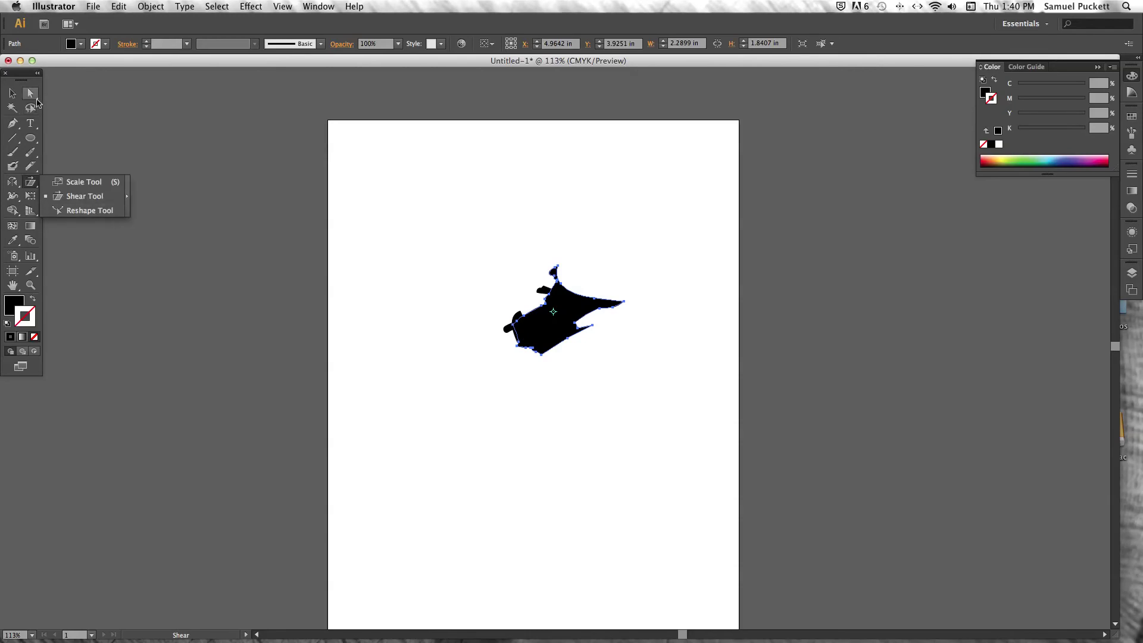
- Push the sheared fragment's edges outward and inward with the Warp tool
click(16, 200)
click(12, 200)
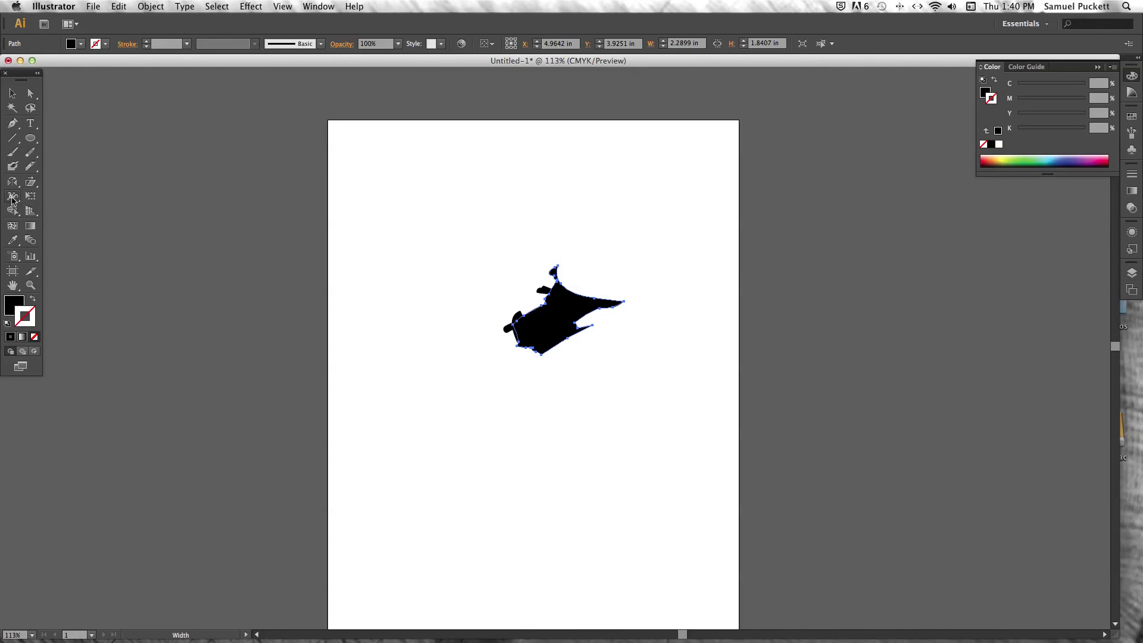
click(12, 200)
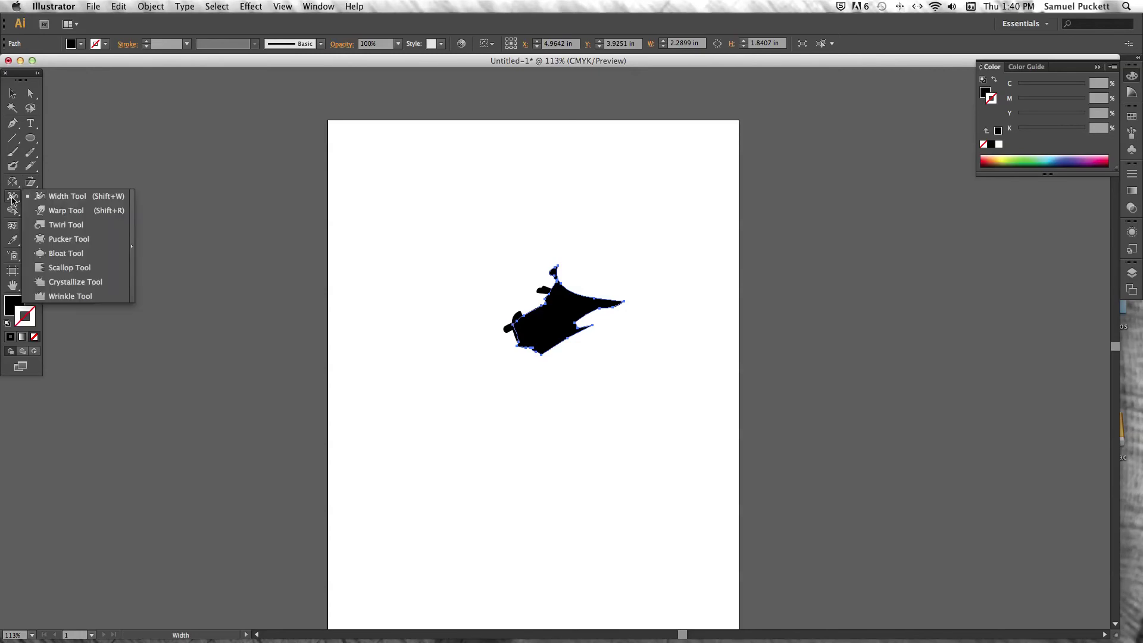
click(65, 210)
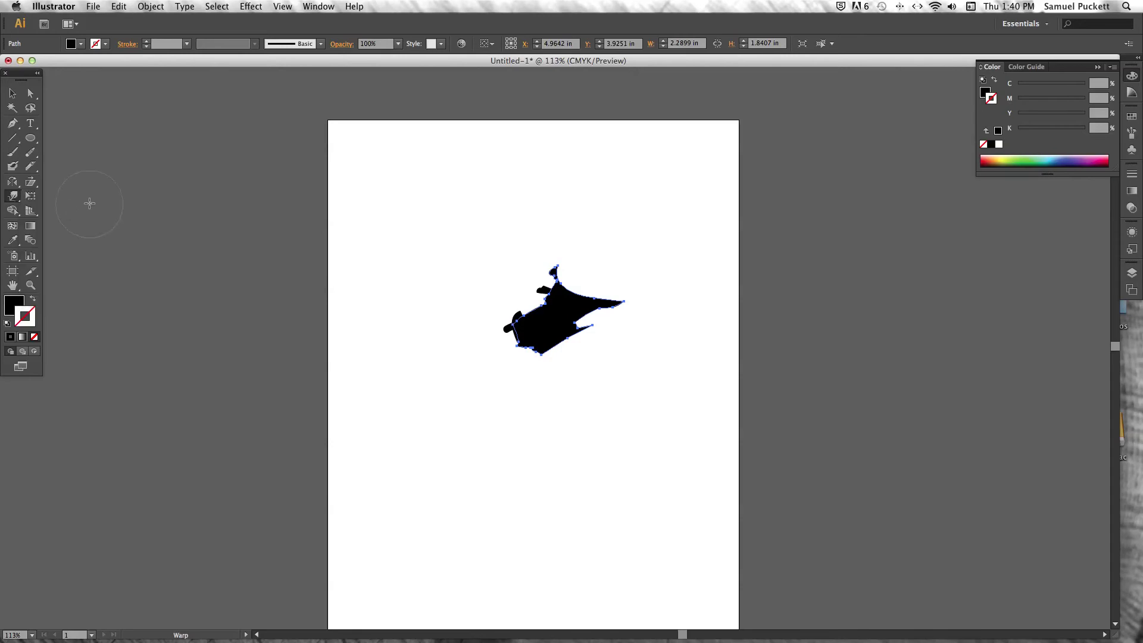
mouse_move(569, 334)
mouse_down()
mouse_move(538, 270)
mouse_move(528, 268)
mouse_move(565, 338)
mouse_move(595, 350)
mouse_move(548, 319)
mouse_move(579, 301)
mouse_move(543, 293)
mouse_move(470, 310)
mouse_up()
click(10, 198)
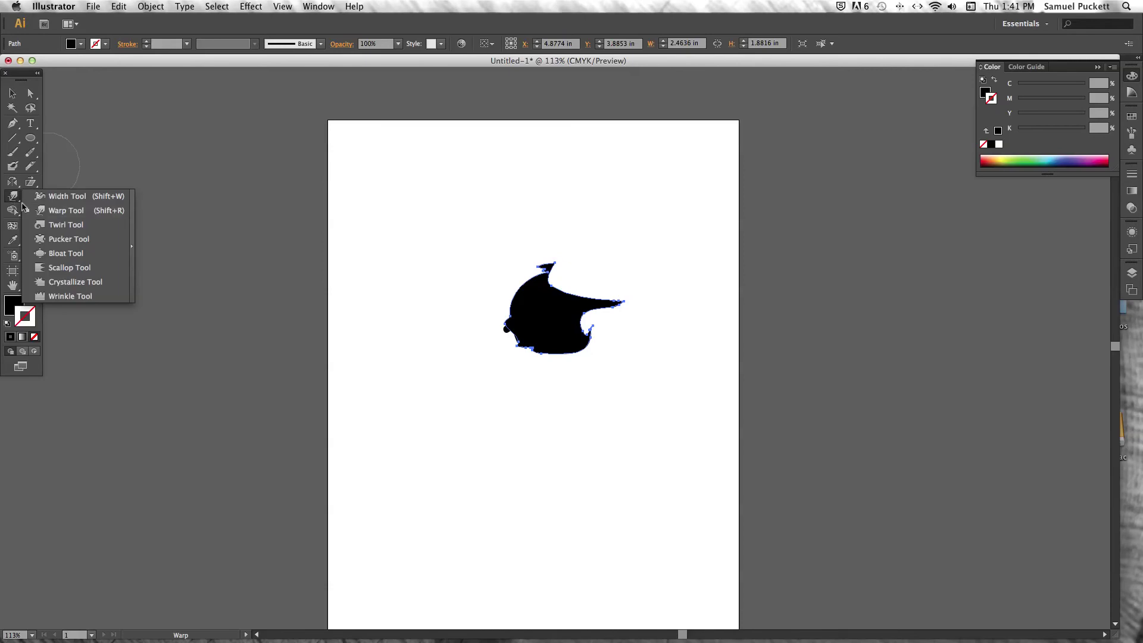
mouse_move(539, 321)
mouse_down()
mouse_move(523, 311)
mouse_move(581, 331)
mouse_move(510, 288)
mouse_move(523, 311)
mouse_move(577, 296)
mouse_move(582, 283)
mouse_move(574, 332)
mouse_move(554, 336)
mouse_up()
- Swirl the middle of the warped shape with the Twirl tool
click(13, 197)
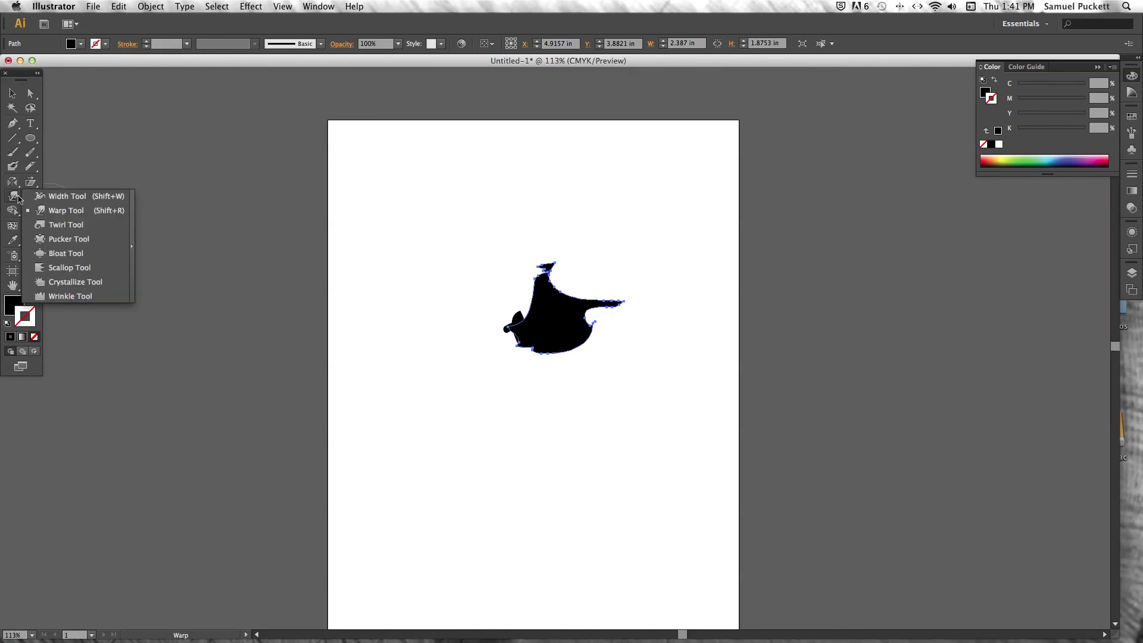
click(66, 224)
mouse_move(523, 324)
mouse_down()
mouse_move(599, 291)
mouse_move(557, 312)
mouse_up()
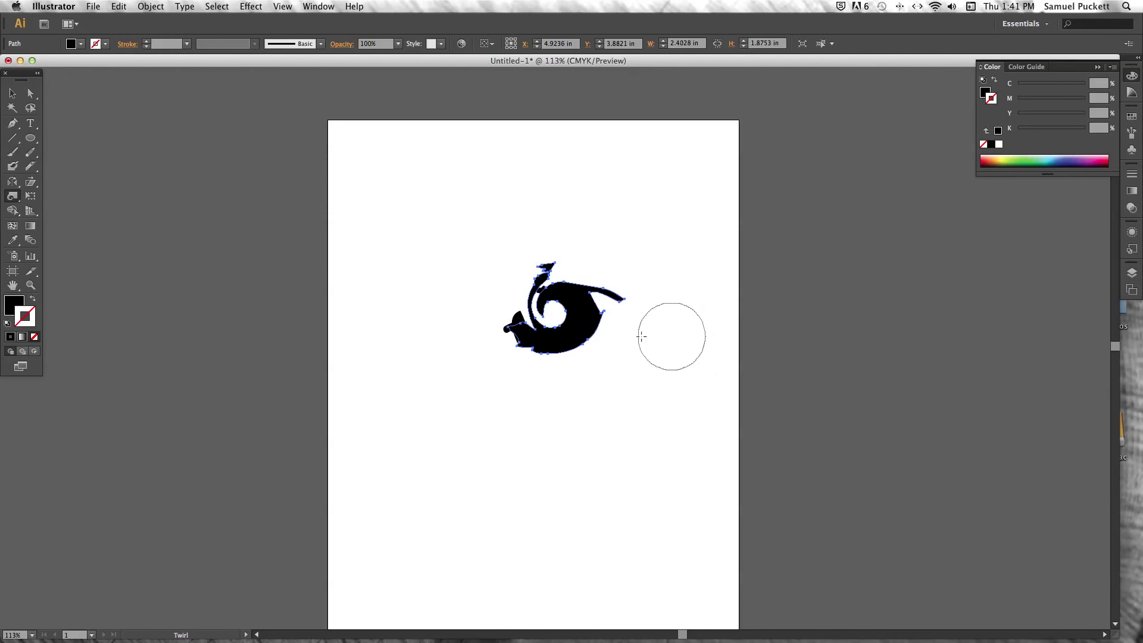
- Set the twirl rate to -60° and twirl the shape's right tail and lower edge into spirals
double_click(12, 198)
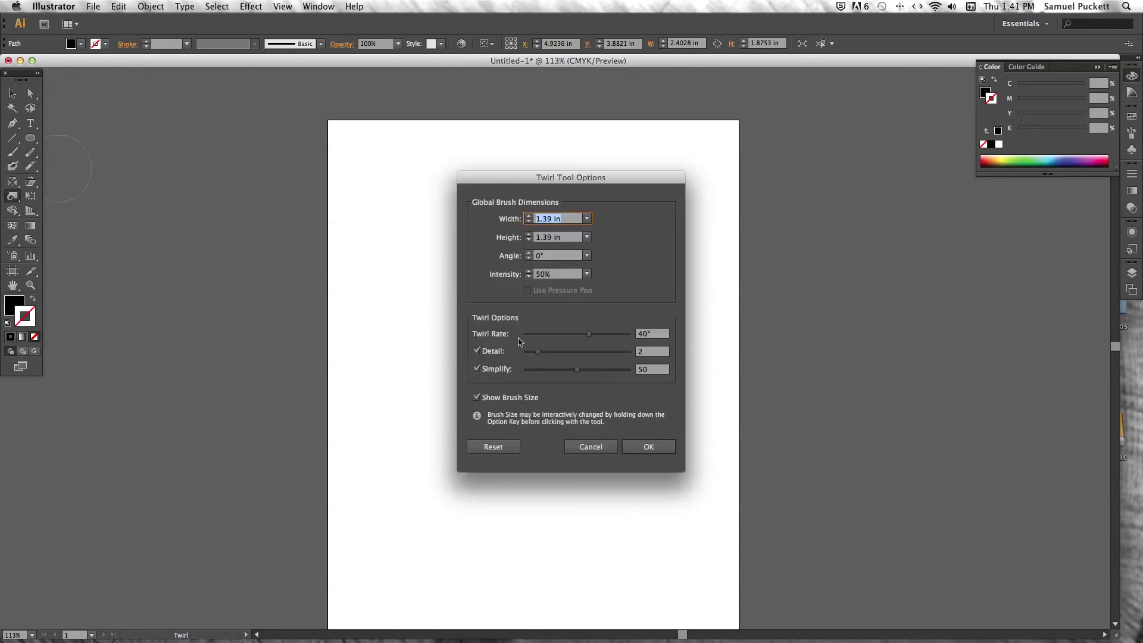
drag(590, 336, 560, 334)
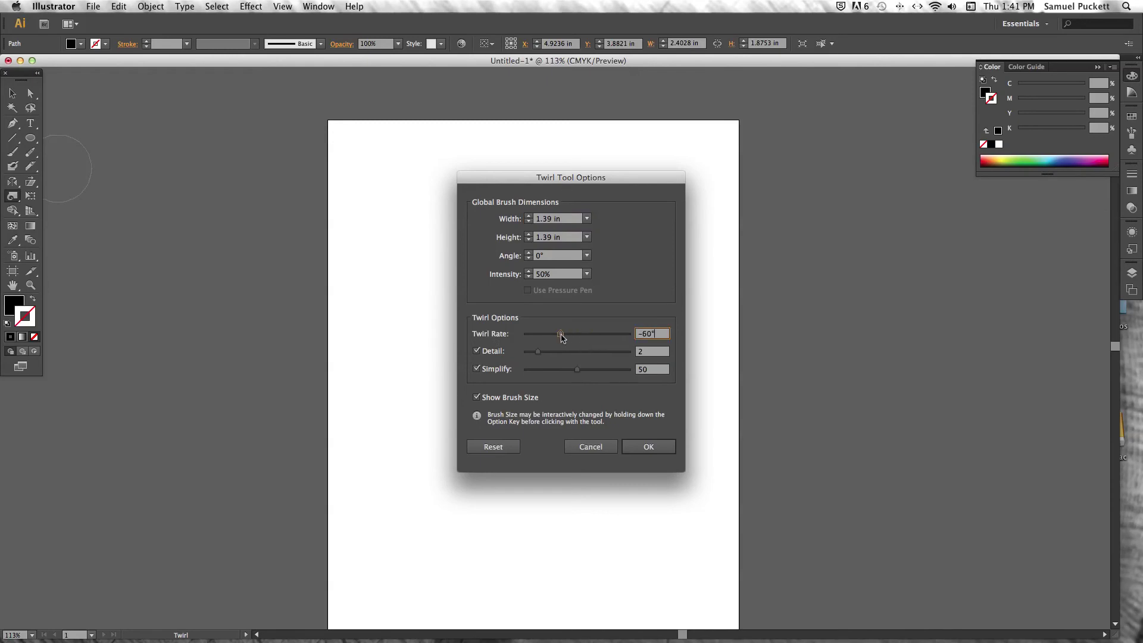
click(658, 448)
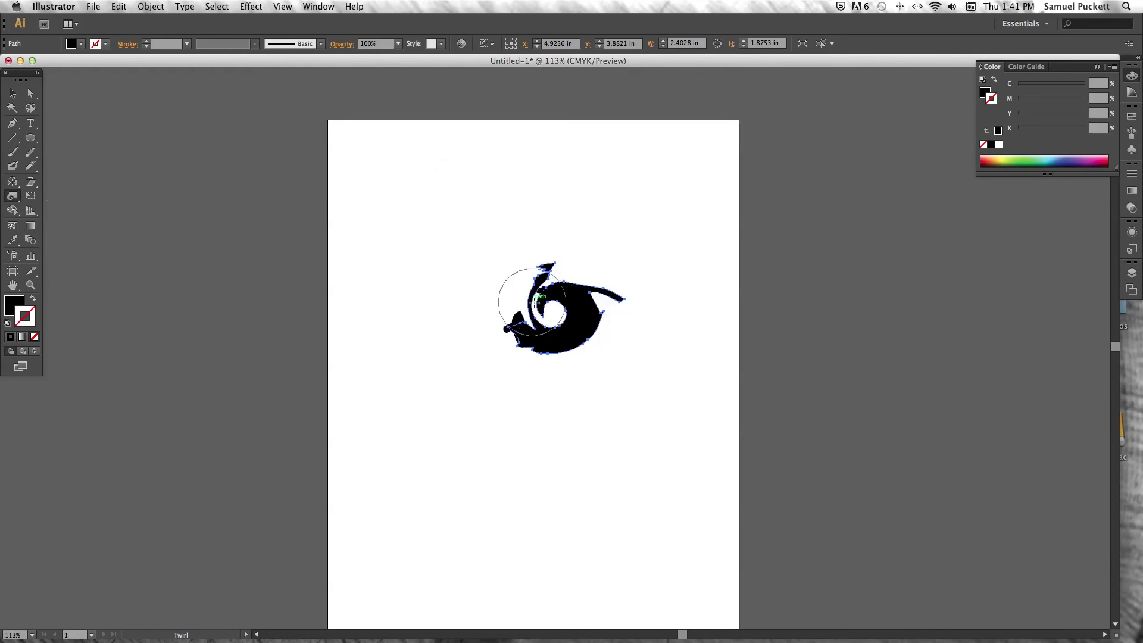
drag(573, 308, 591, 309)
drag(544, 375, 543, 371)
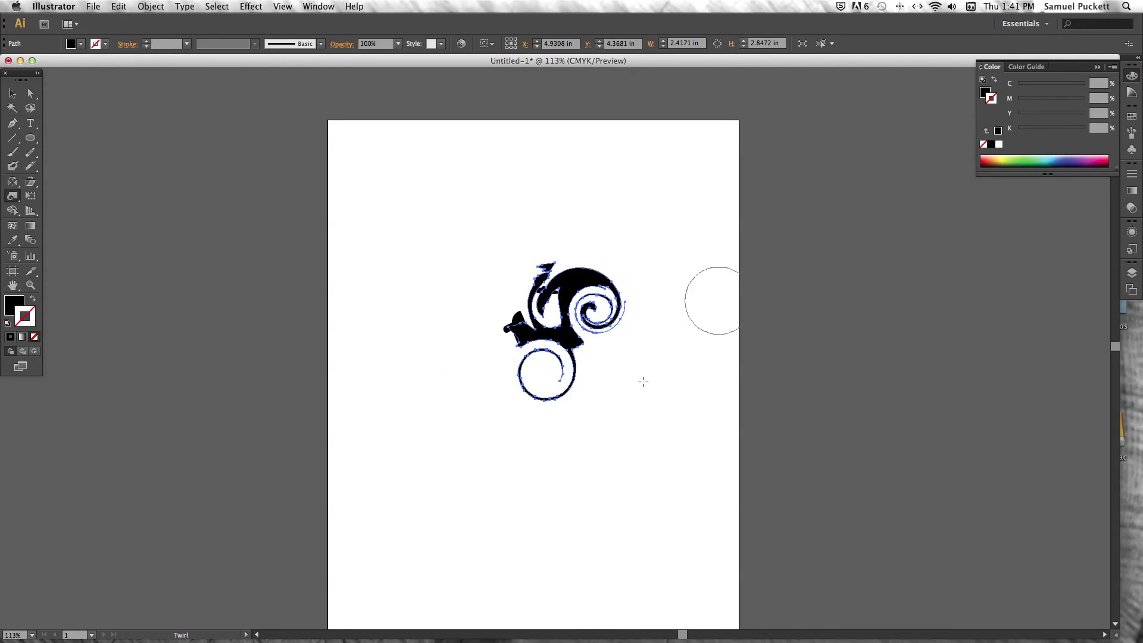
- Pinch the top of the lower spiral inward with the Pucker tool
mouse_move(12, 196)
mouse_down()
mouse_move(50, 249)
mouse_move(51, 239)
mouse_up()
drag(558, 368, 558, 367)
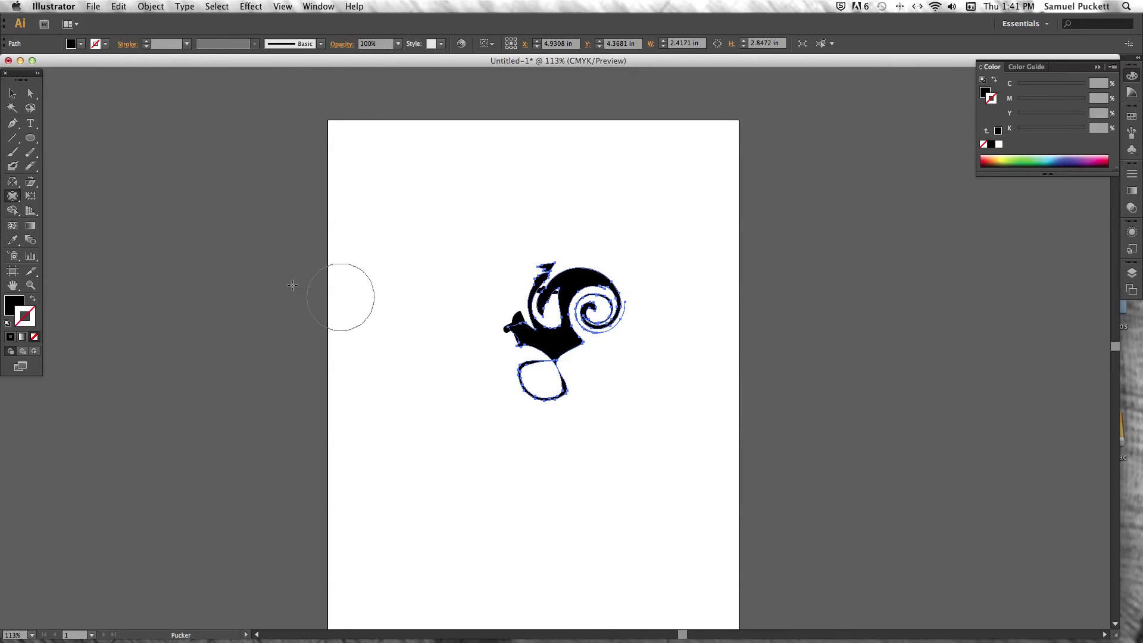
- Inflate the upper spiral with the Bloat tool and ripple its outer edge with the Scallop tool
mouse_move(12, 196)
mouse_down()
mouse_move(59, 210)
mouse_move(65, 264)
mouse_move(65, 253)
mouse_up()
drag(589, 297, 591, 296)
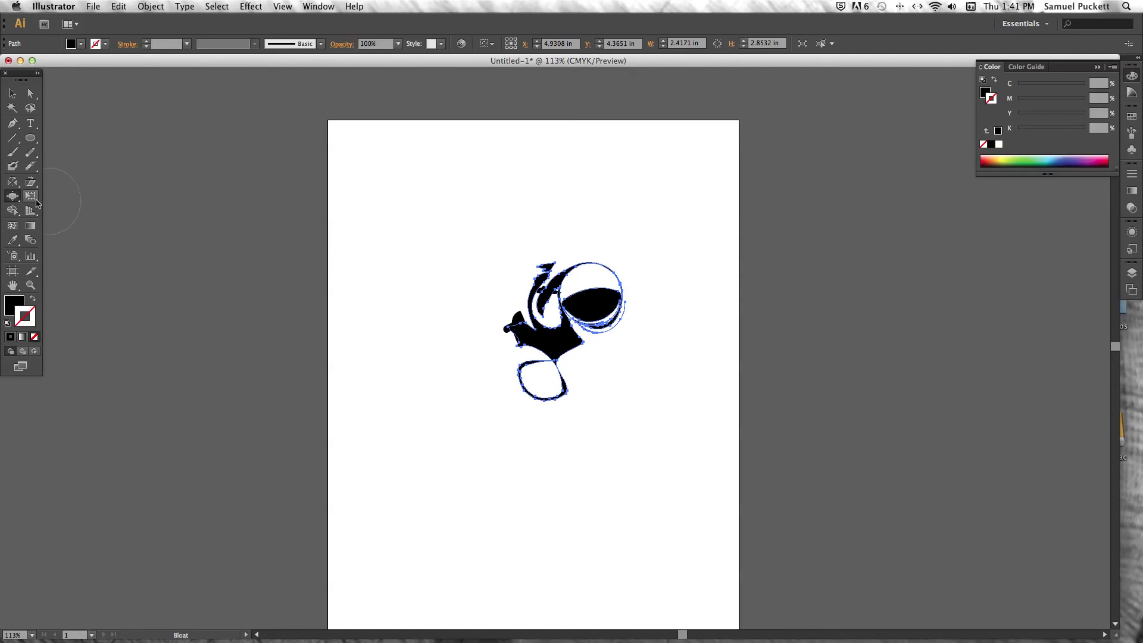
mouse_move(14, 199)
mouse_down()
mouse_move(59, 219)
mouse_move(62, 272)
mouse_up()
drag(625, 291, 602, 270)
- Spike the middle of the shape with the Crystallize tool and roughen its lower loop with the Wrinkle tool
mouse_move(13, 197)
mouse_down()
mouse_move(59, 211)
mouse_move(63, 288)
mouse_up()
mouse_move(574, 321)
mouse_down()
mouse_move(580, 257)
mouse_move(531, 274)
mouse_move(522, 356)
mouse_move(553, 393)
mouse_up()
mouse_move(13, 197)
mouse_down()
mouse_move(54, 256)
mouse_move(63, 296)
mouse_up()
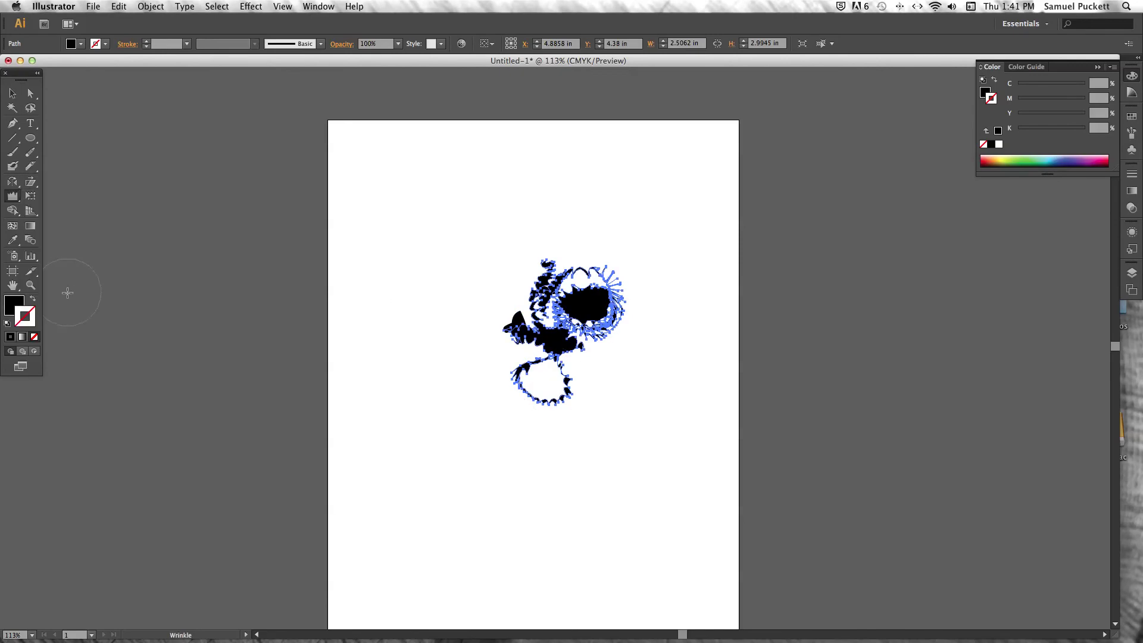
mouse_move(549, 355)
mouse_down()
mouse_move(510, 319)
mouse_move(556, 263)
mouse_move(586, 302)
mouse_move(587, 345)
mouse_move(542, 382)
mouse_up()
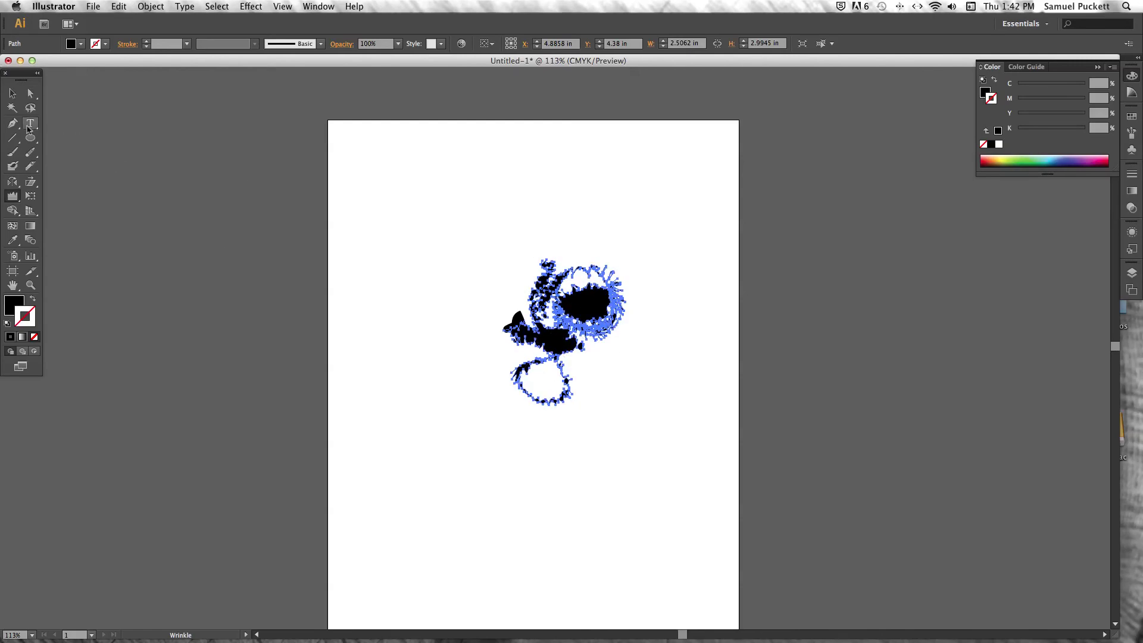
- Add the text SCARY near the page's upper-left corner and set its font size to 36 pt
click(30, 123)
click(380, 153)
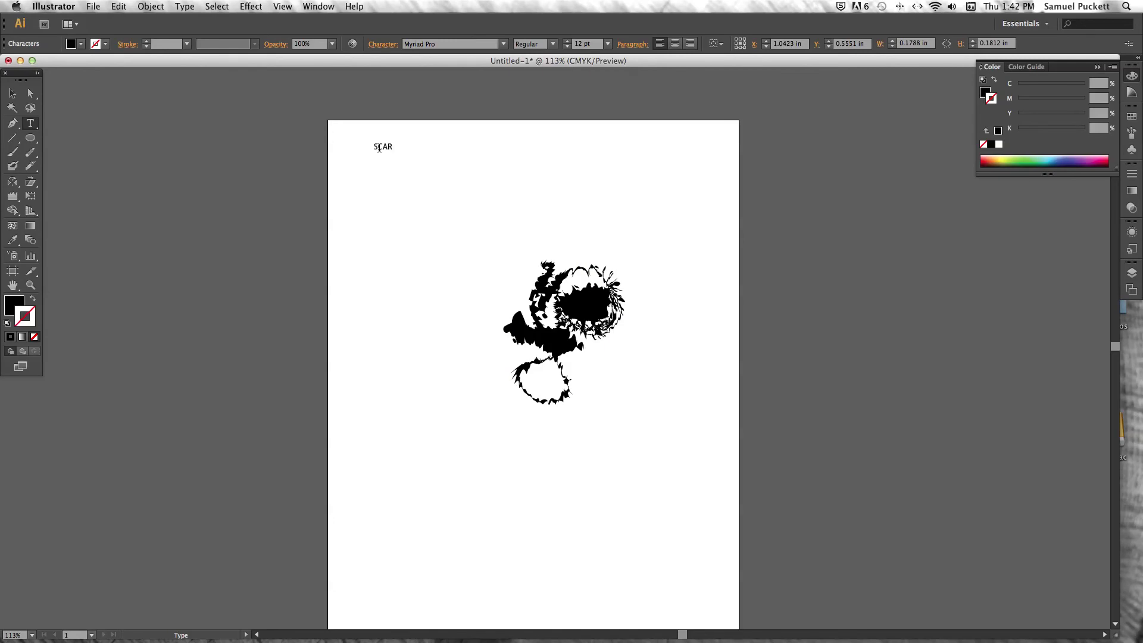
double_click(379, 149)
click(608, 44)
click(624, 216)
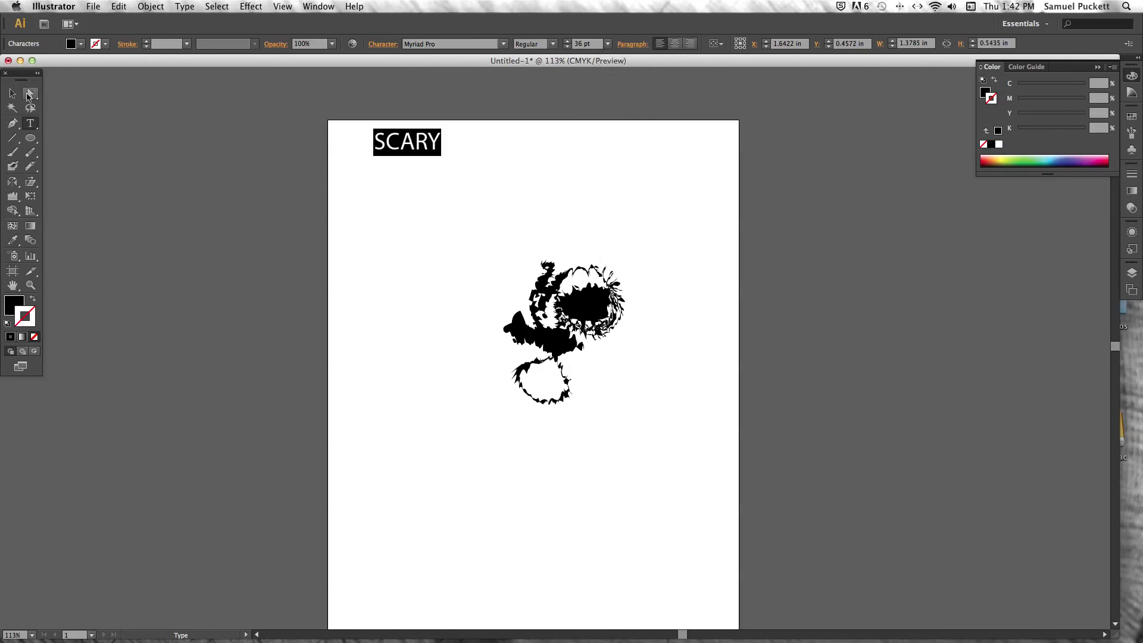
- Convert the SCARY text to outlines
click(30, 94)
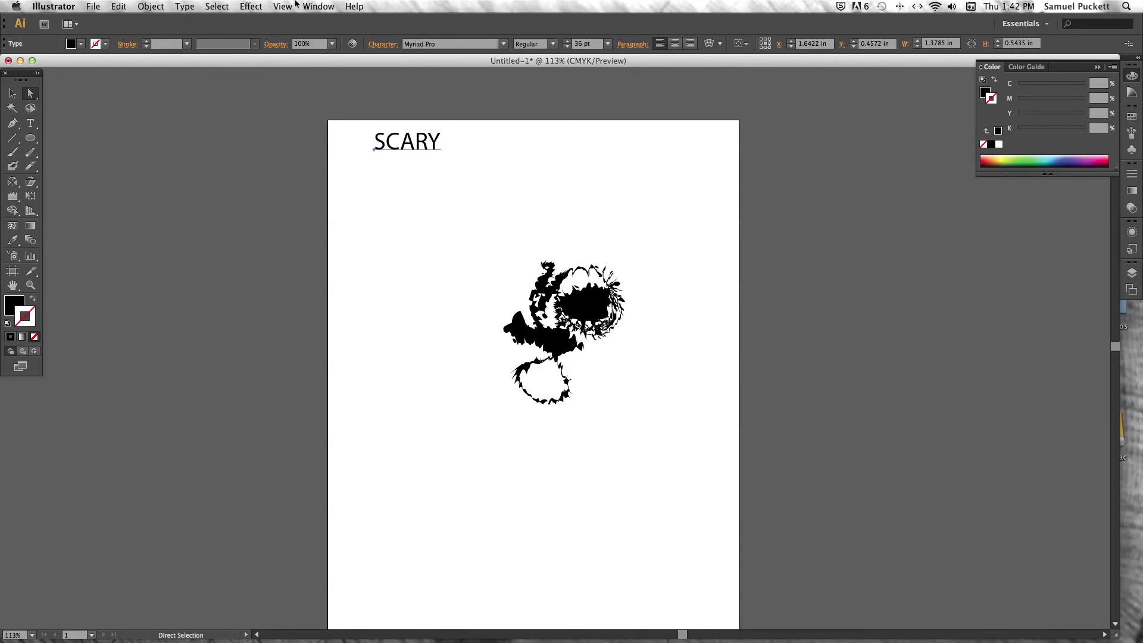
click(186, 6)
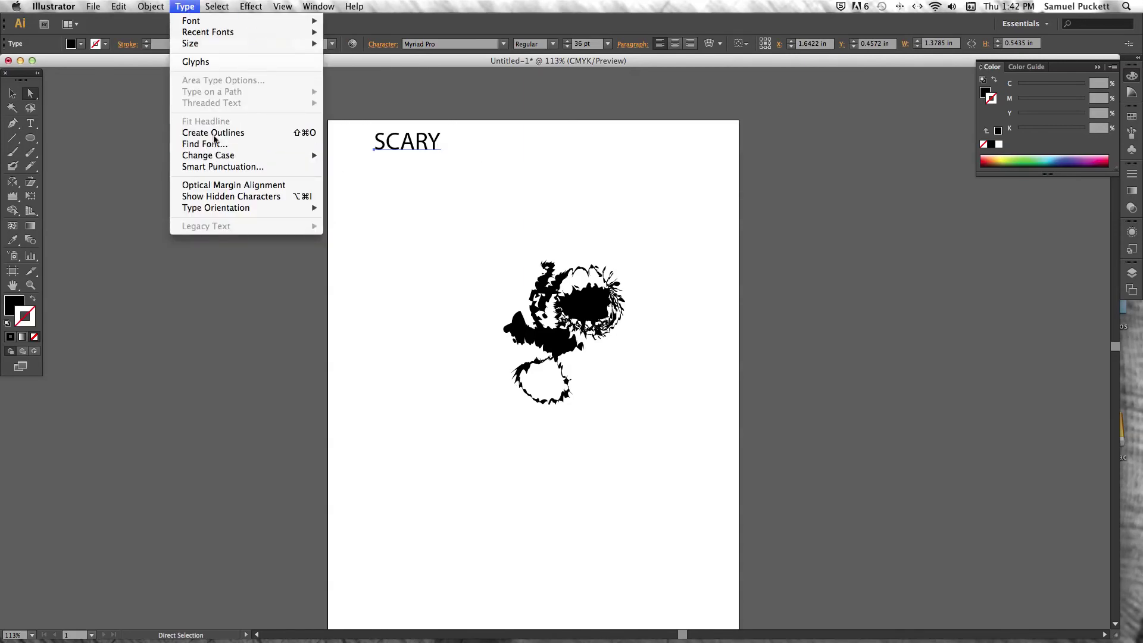
click(214, 131)
- Distort the outlined SCARY letters with the Wrinkle tool and deselect them
click(13, 196)
key(super+equal)
key(super+equal)
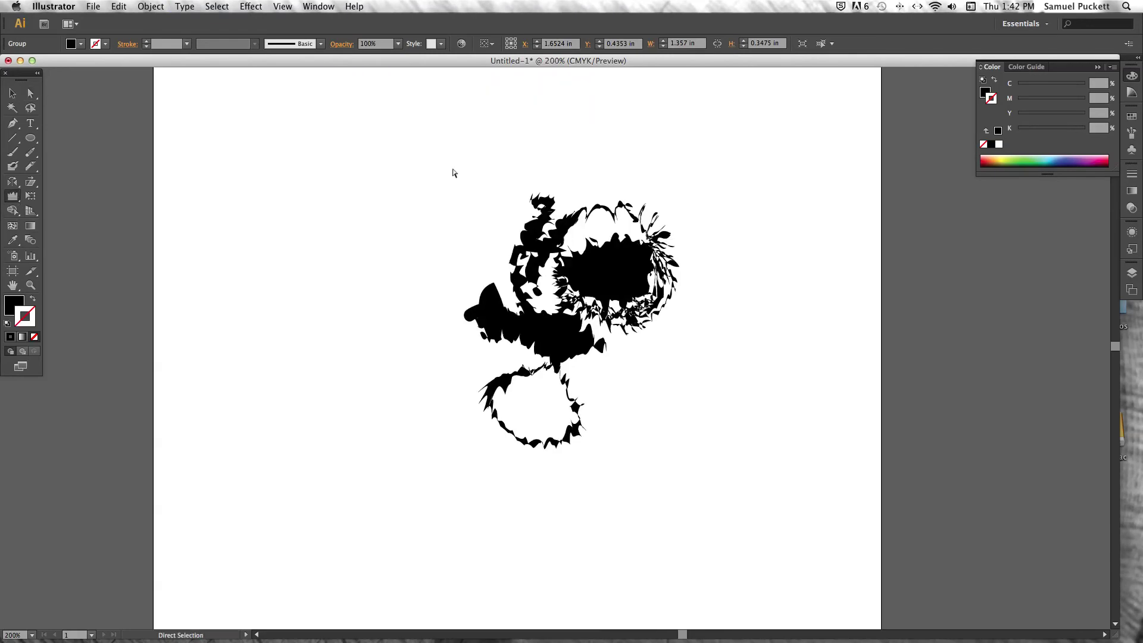
scroll(469, 170, up, 2)
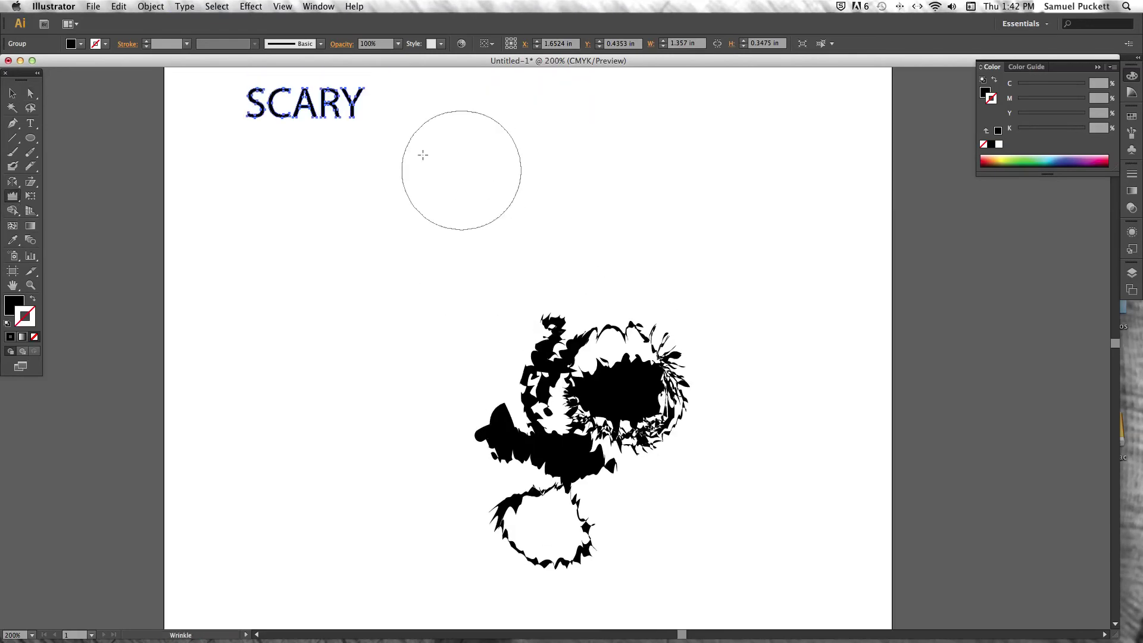
mouse_move(358, 128)
mouse_down()
mouse_move(306, 143)
mouse_move(290, 113)
mouse_up()
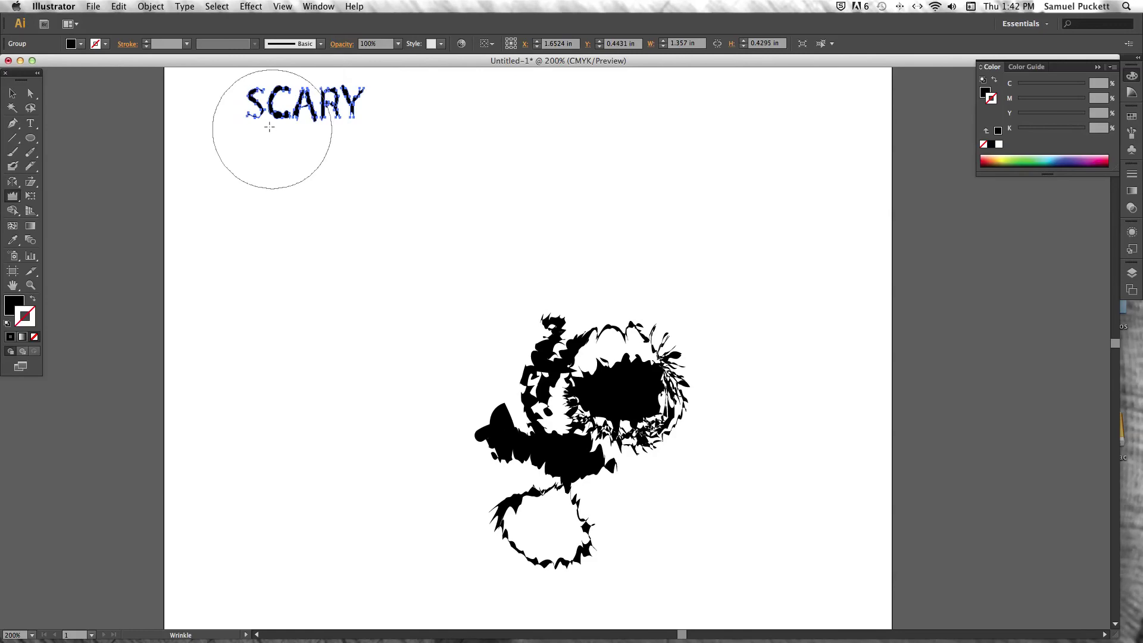
super+click(393, 192)
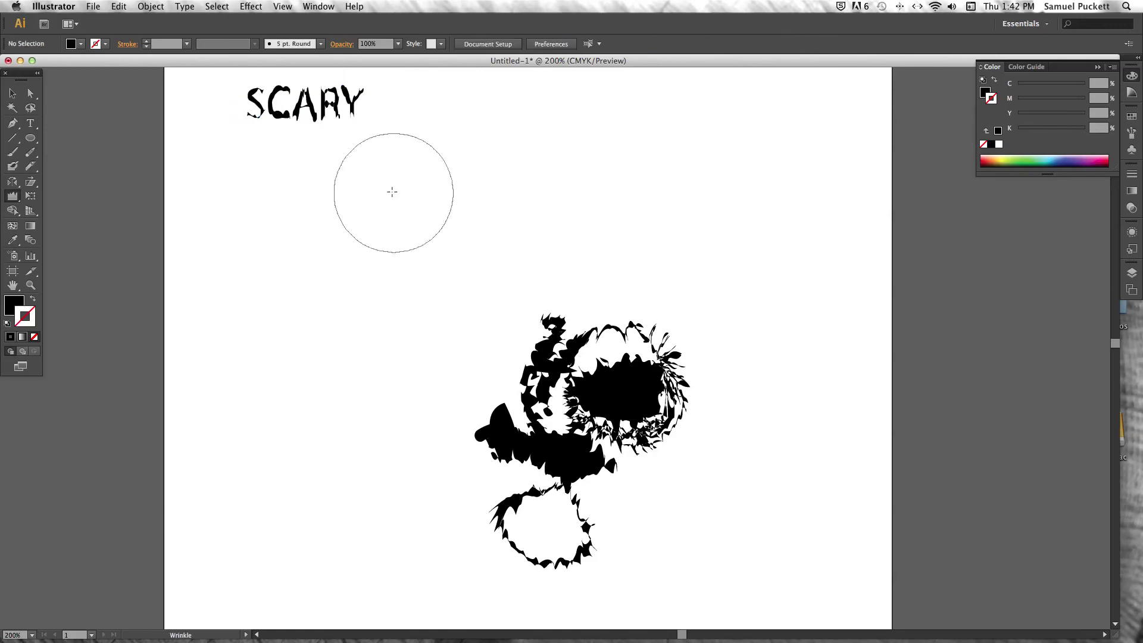
- Delete the SCARY lettering and the distorted shape from the artboard
key(v)
drag(211, 102, 713, 548)
key(Delete)
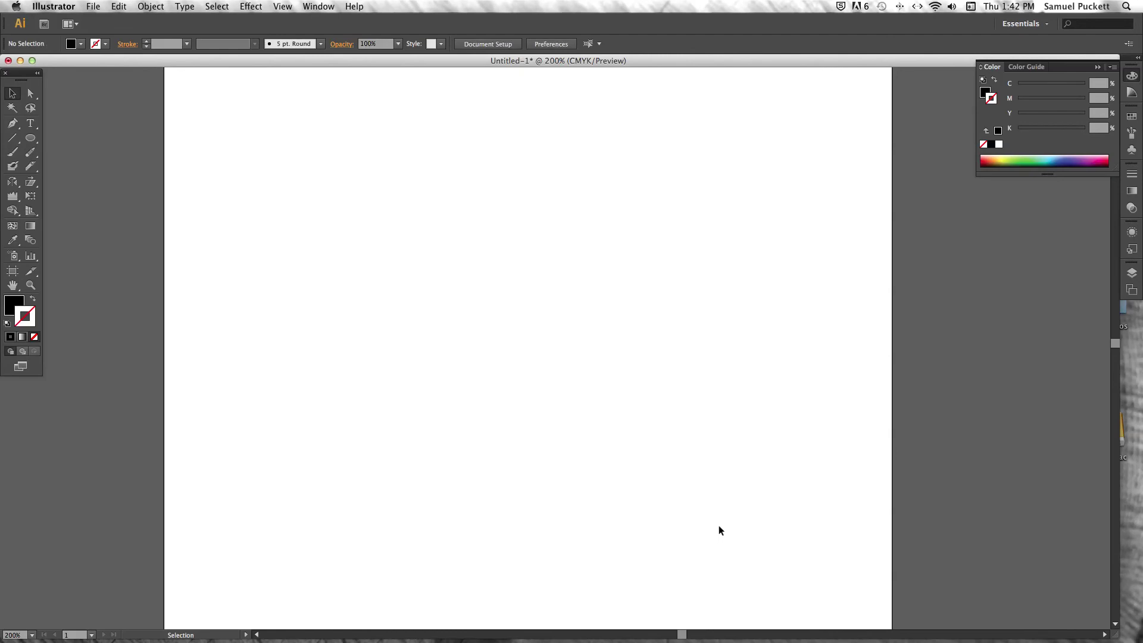
- Draw an upright ellipse about 2.89 in wide and 3.22 in tall in the upper middle of the page
scroll(716, 524, up, 1)
scroll(716, 524, left, 1)
click(31, 197)
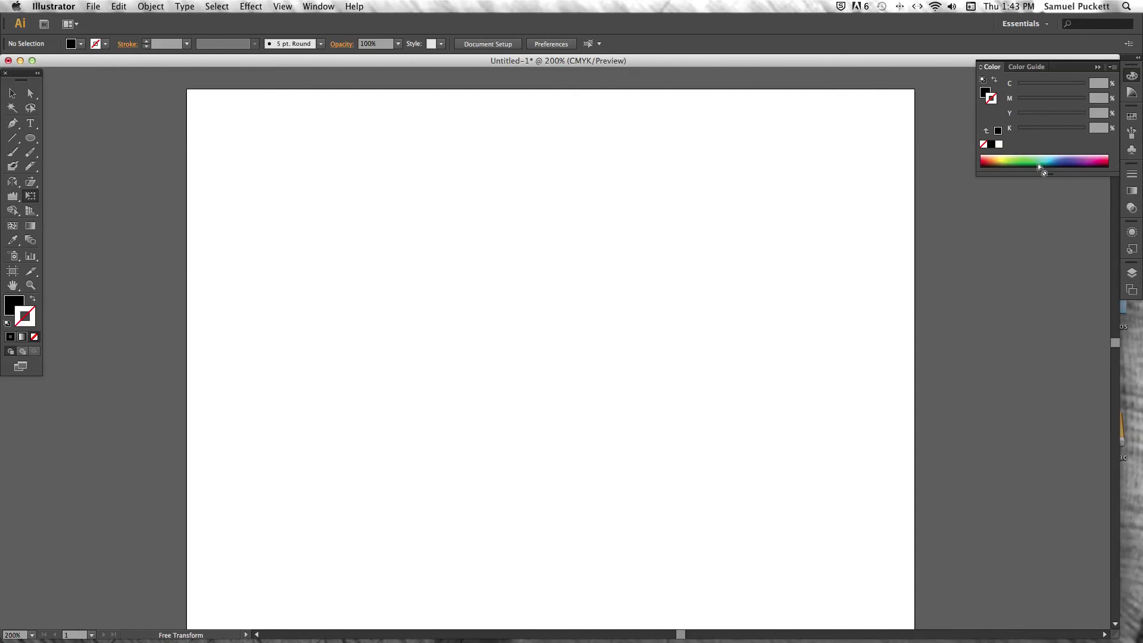
click(31, 137)
drag(412, 199, 659, 474)
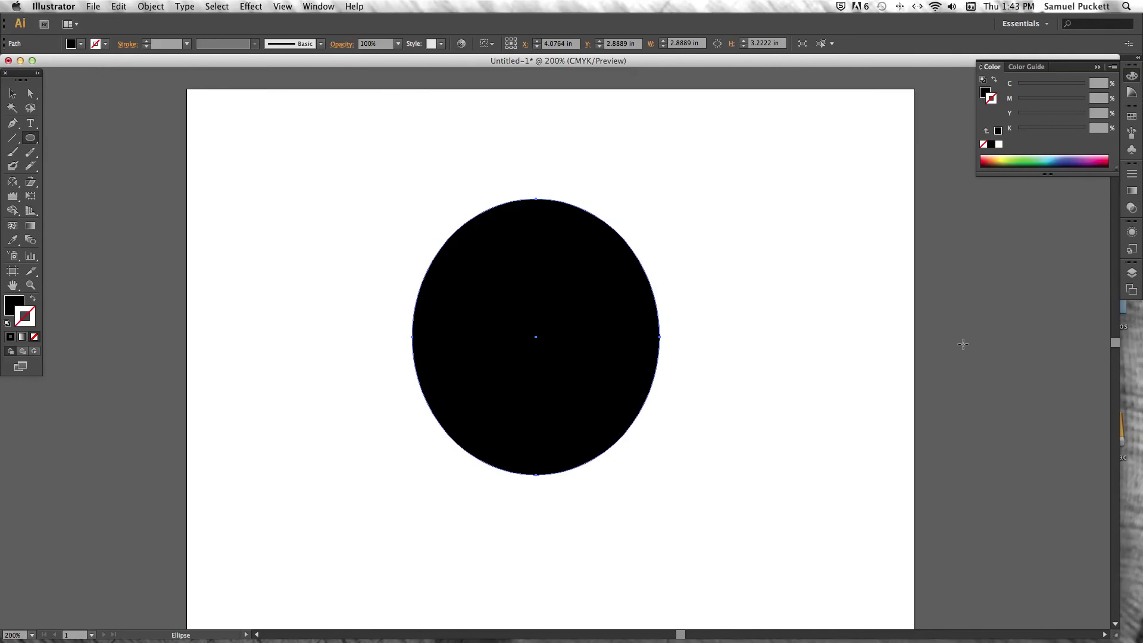
- Fill the ellipse with red at 19% cyan, 100% magenta, 100% yellow and 1% black
click(987, 94)
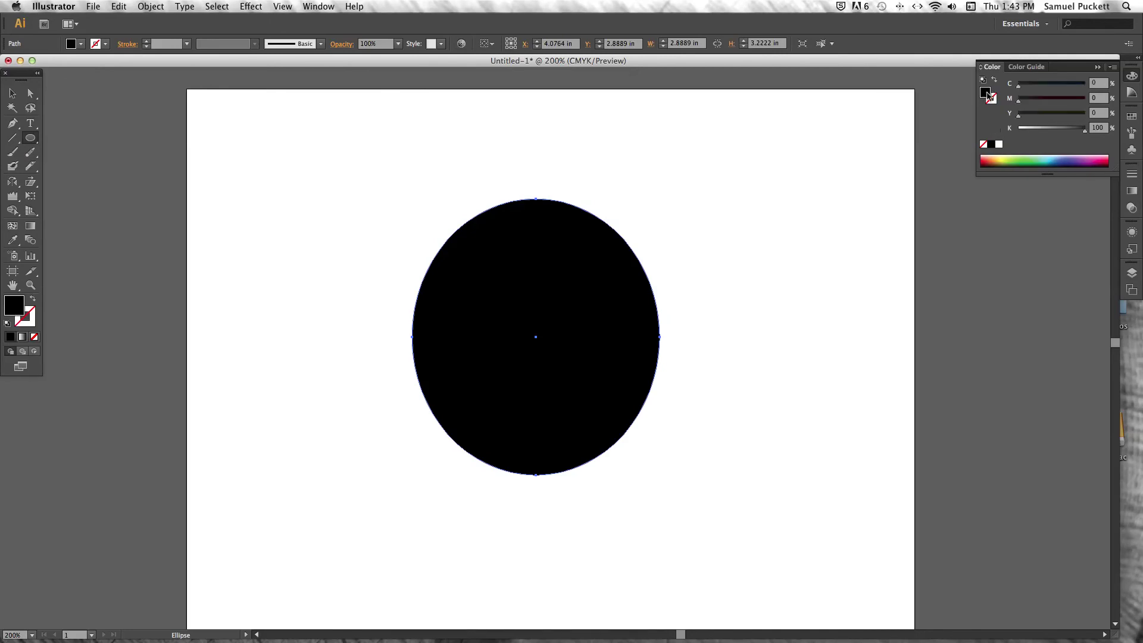
click(1030, 85)
mouse_move(1025, 106)
mouse_down()
mouse_move(1085, 102)
mouse_move(1057, 131)
mouse_move(1019, 133)
mouse_move(1019, 119)
mouse_up()
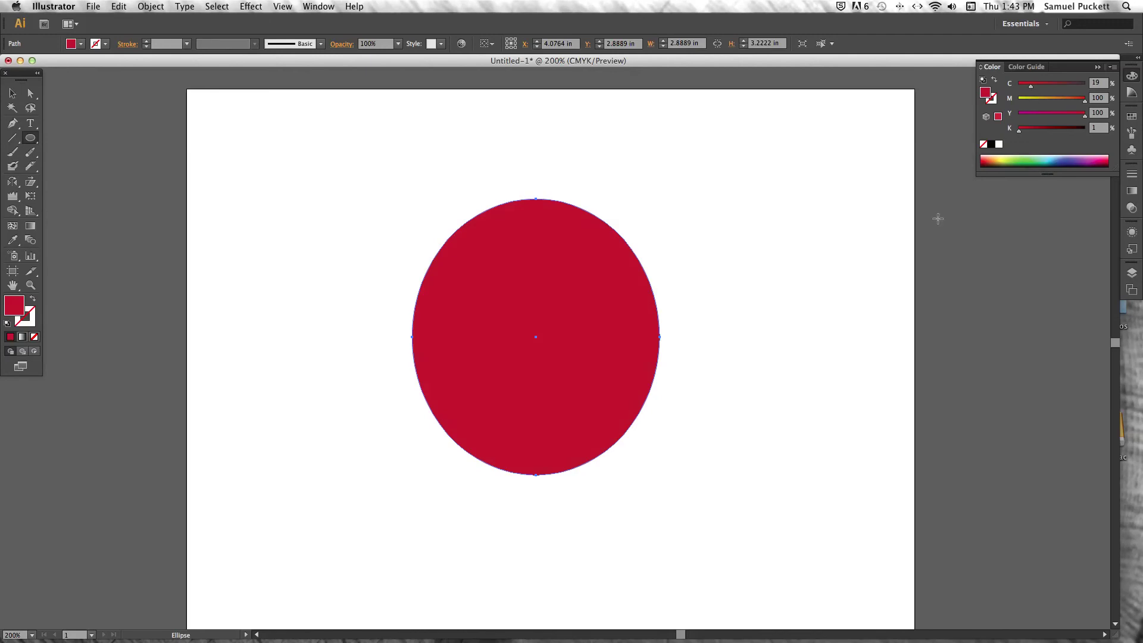
- Try a gradient mesh with 5 rows and 5 columns on the red ellipse and undo it
click(15, 226)
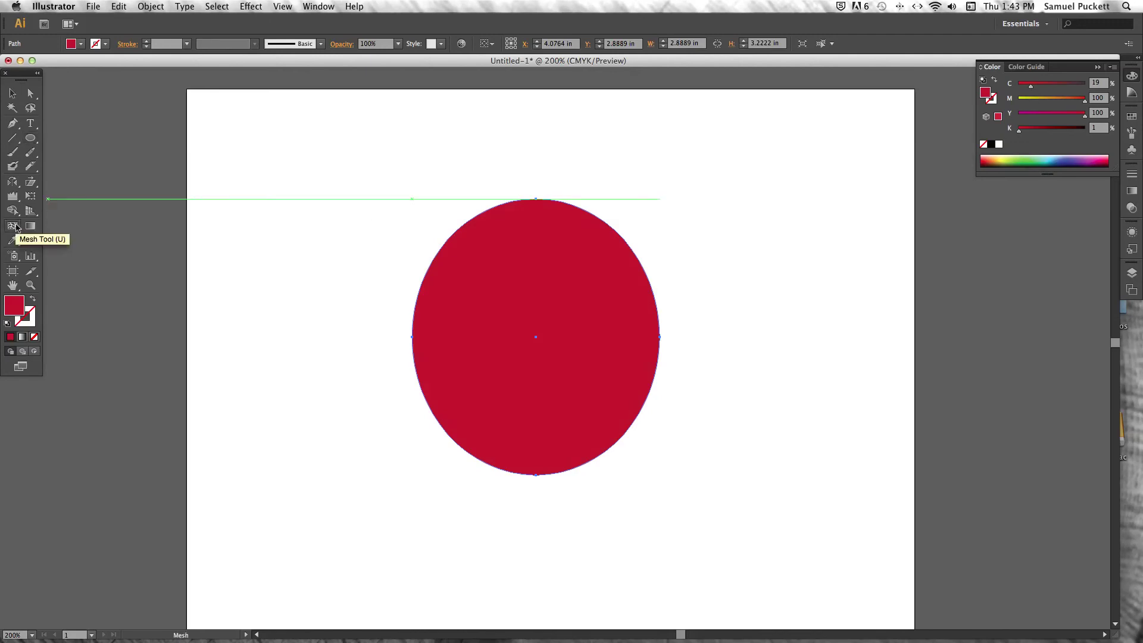
click(159, 6)
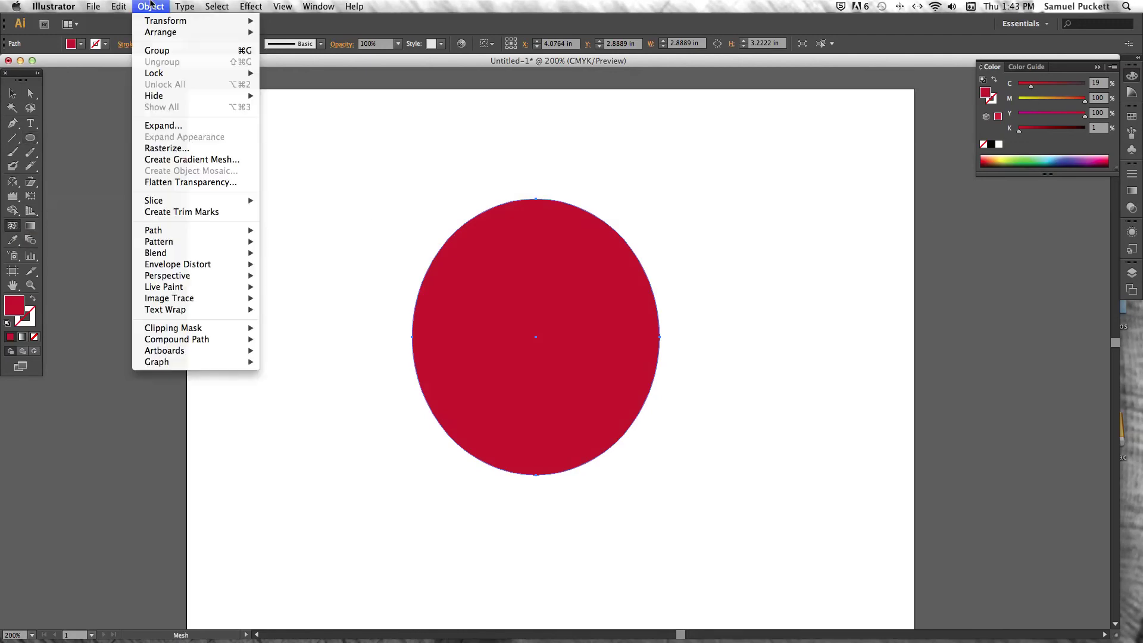
mouse_move(194, 203)
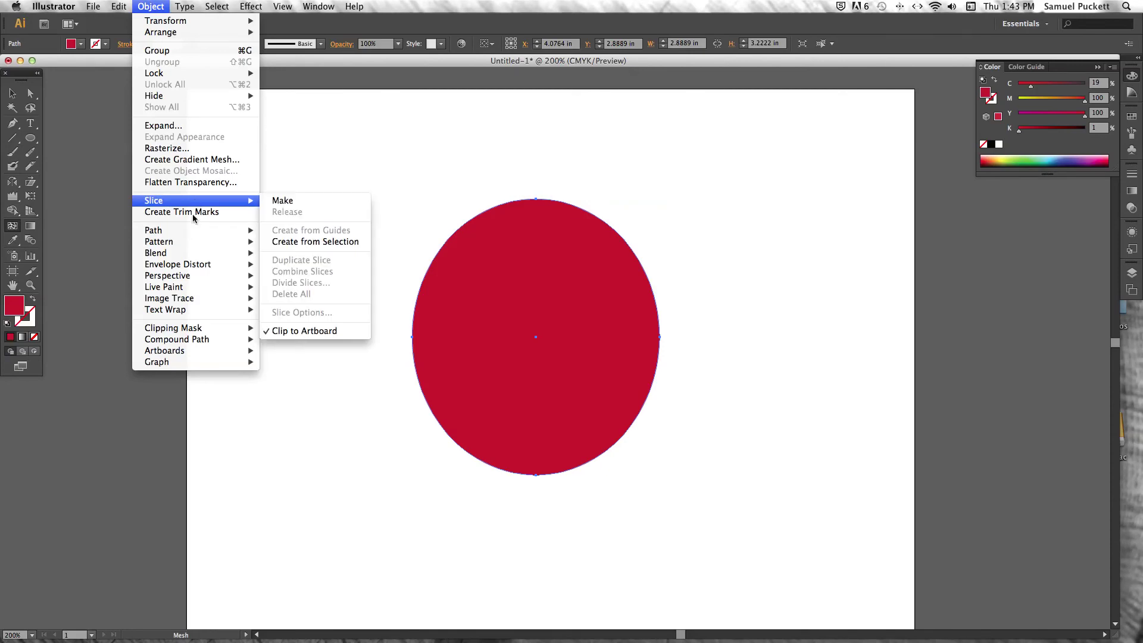
mouse_move(209, 288)
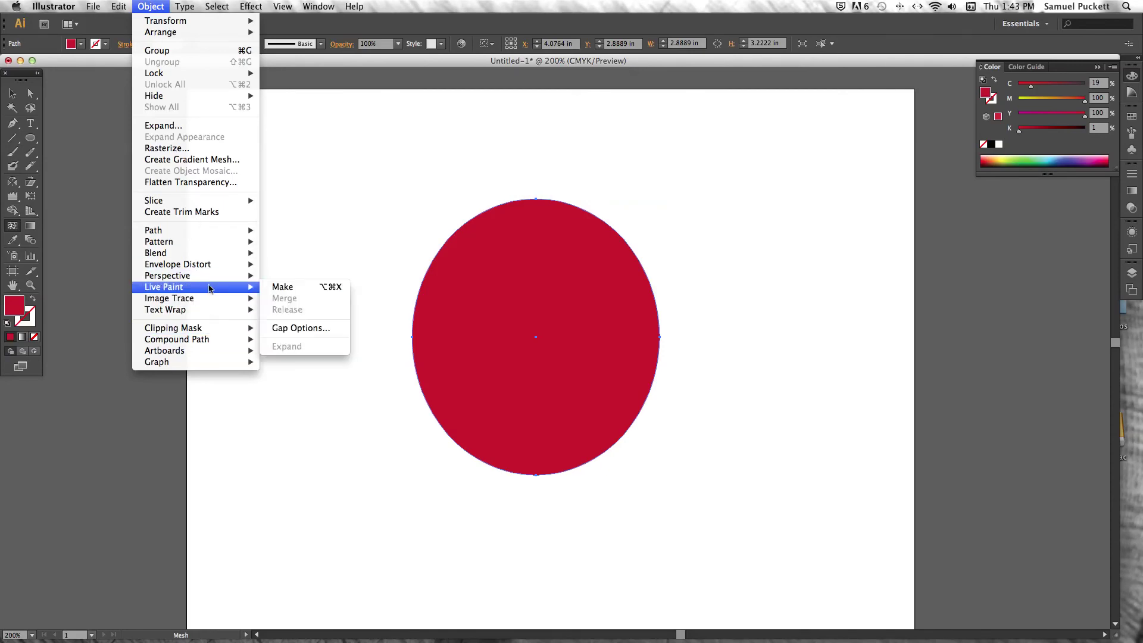
mouse_move(208, 237)
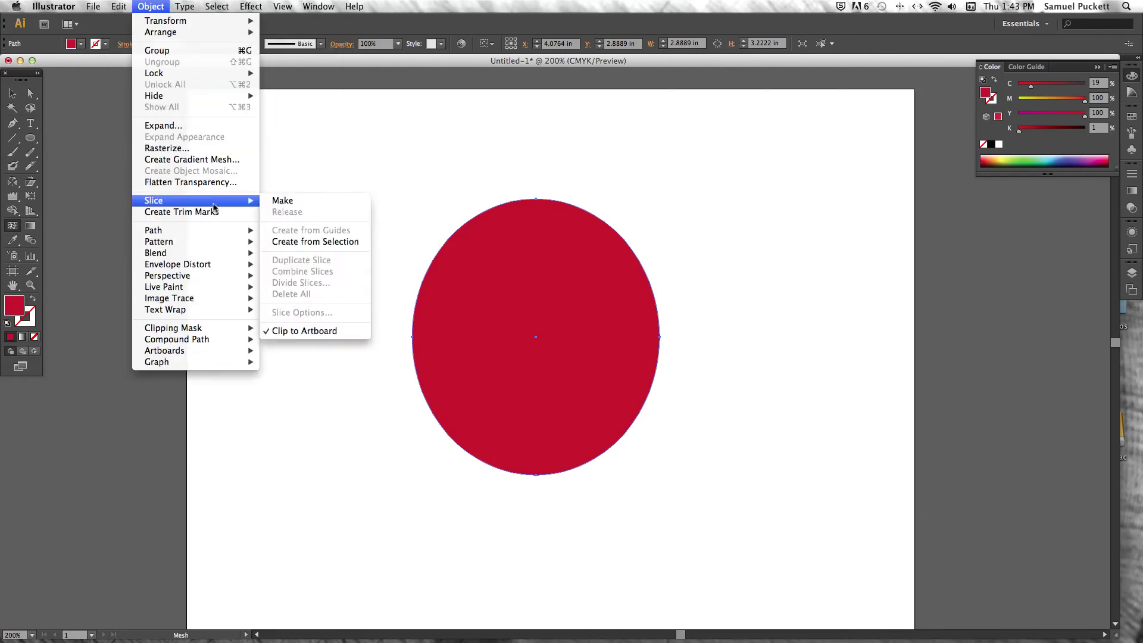
click(216, 160)
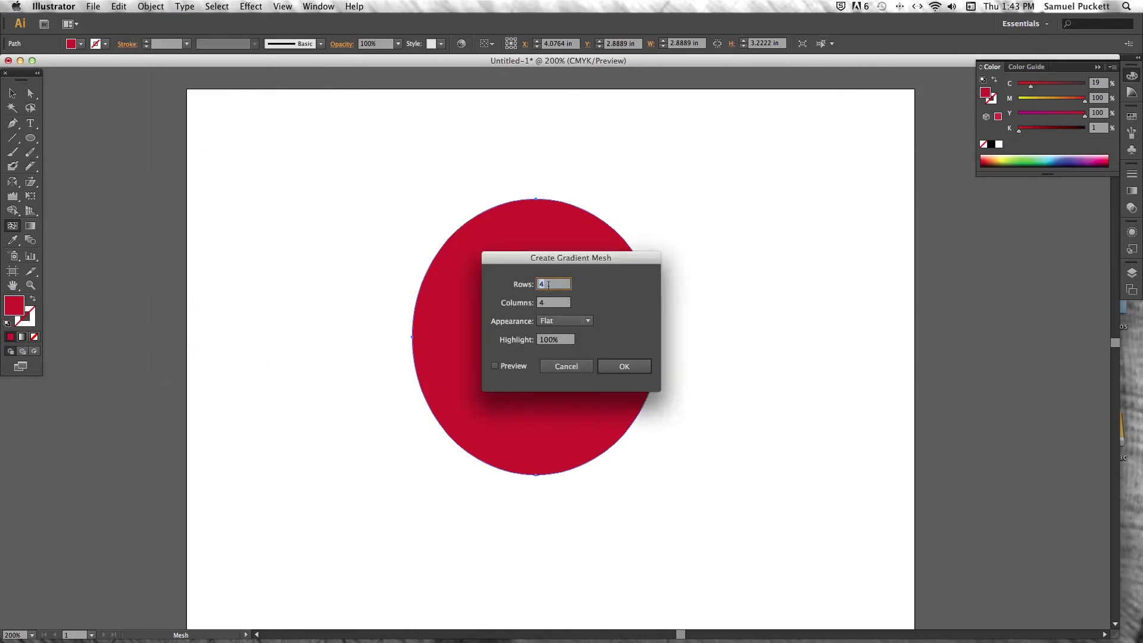
key(Tab)
text(5)
key(Return)
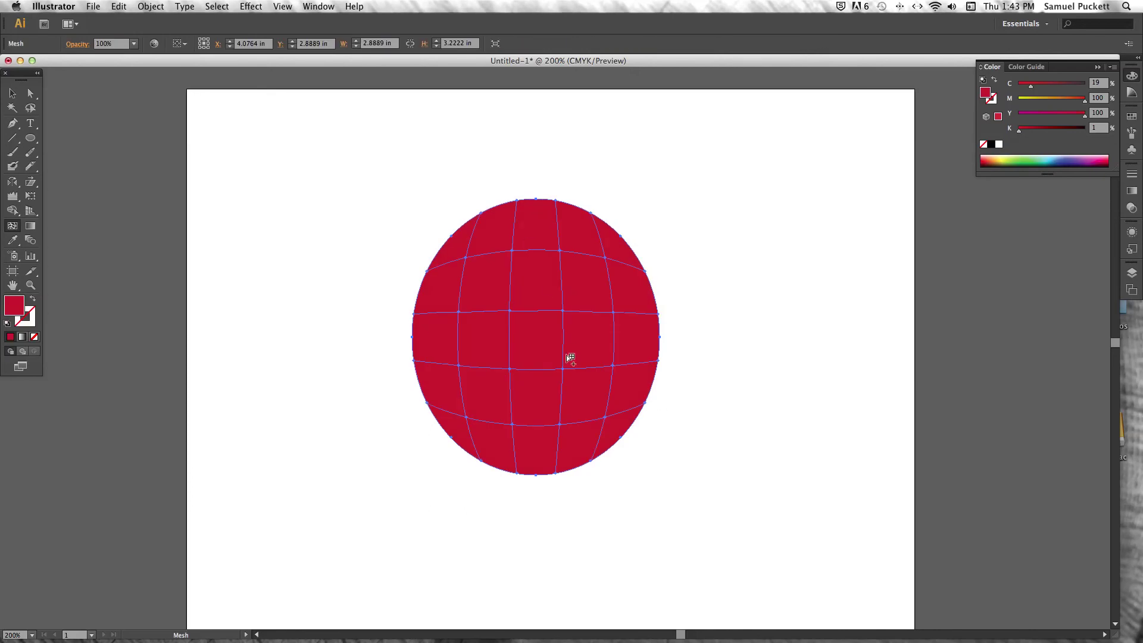
key(super+z)
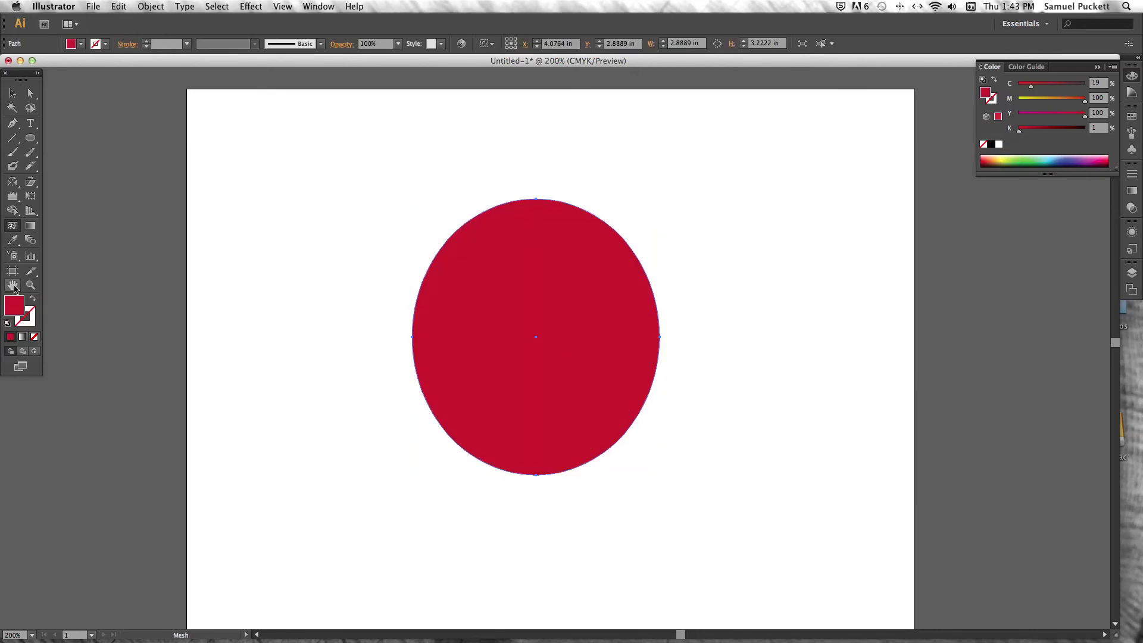
- Add four mesh points in a row across the upper part of the ellipse with the Mesh tool
click(12, 227)
click(473, 255)
click(526, 247)
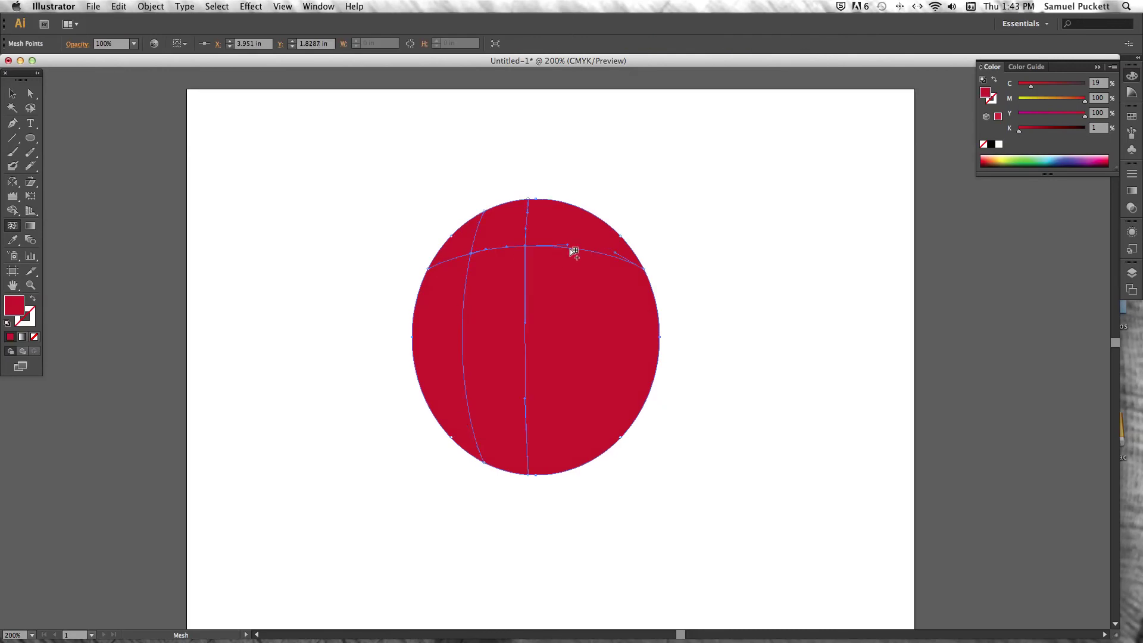
click(570, 249)
click(605, 255)
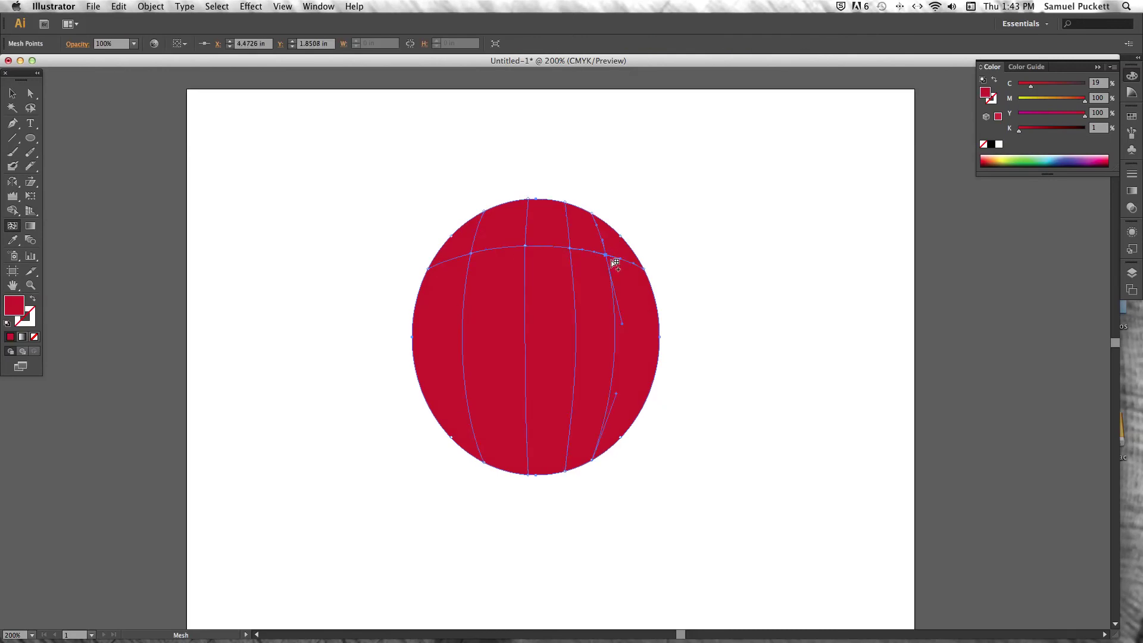
- Add four mesh points down the ellipse's leftmost vertical mesh line to create more horizontal mesh lines
click(464, 300)
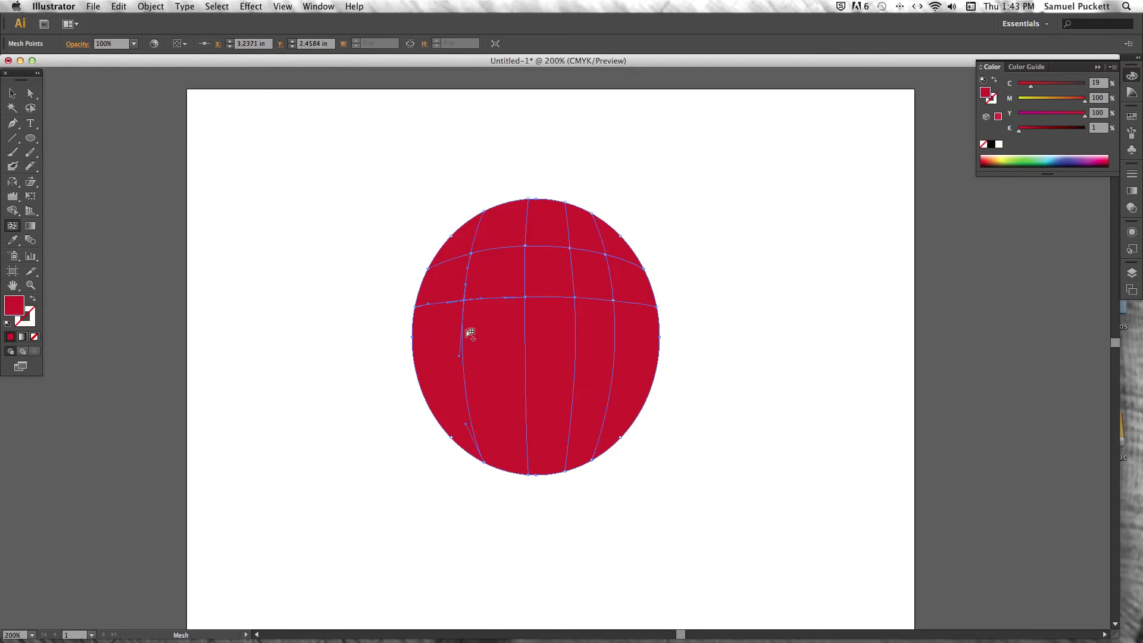
click(462, 343)
click(467, 389)
click(474, 428)
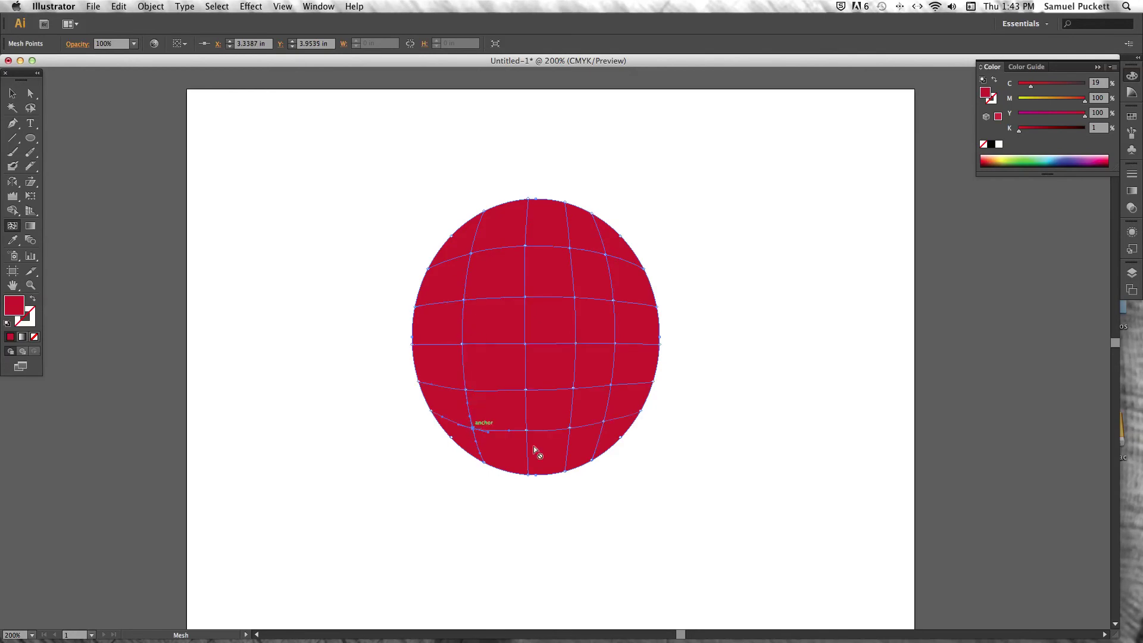
- Recolour the upper-left inner mesh point to 15% magenta and the third point of that row to 43% magenta
click(31, 94)
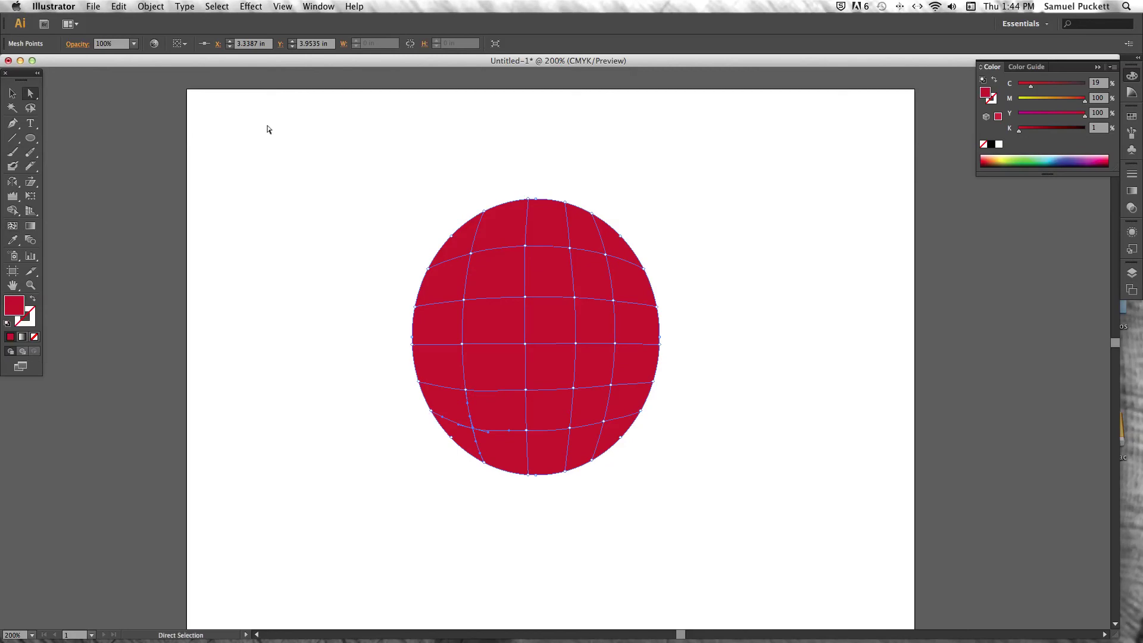
click(473, 255)
click(1030, 101)
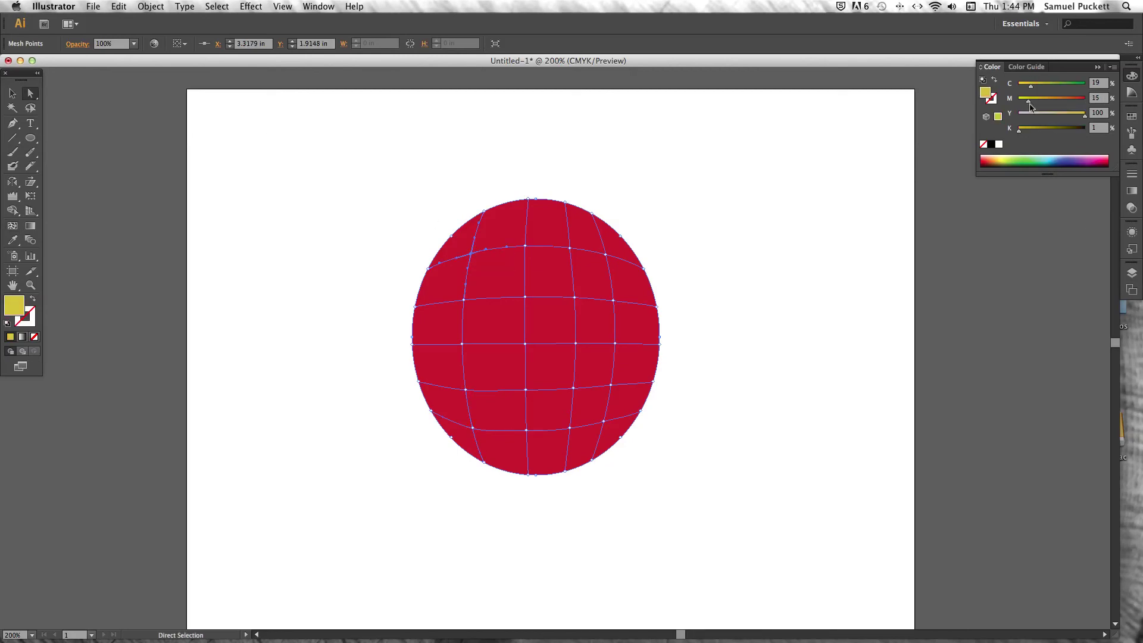
click(569, 247)
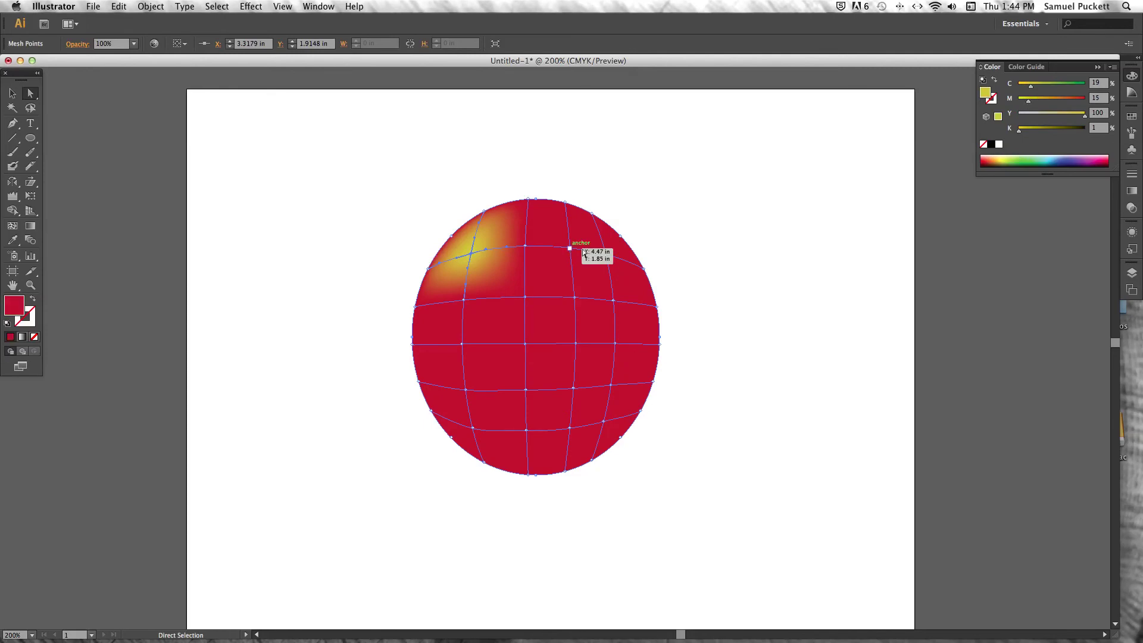
drag(1058, 100, 1047, 100)
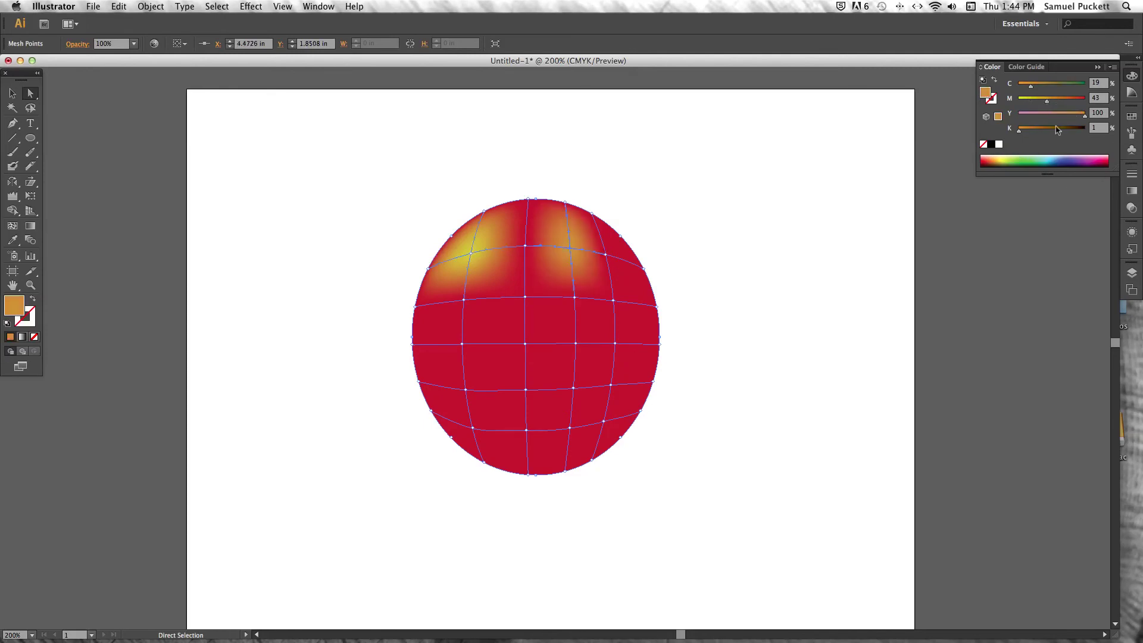
- Darken the three lower mesh points on the rightmost vertical line, with black at 37% for the uppermost and 48% for the lowest
click(615, 344)
drag(1020, 131, 1043, 131)
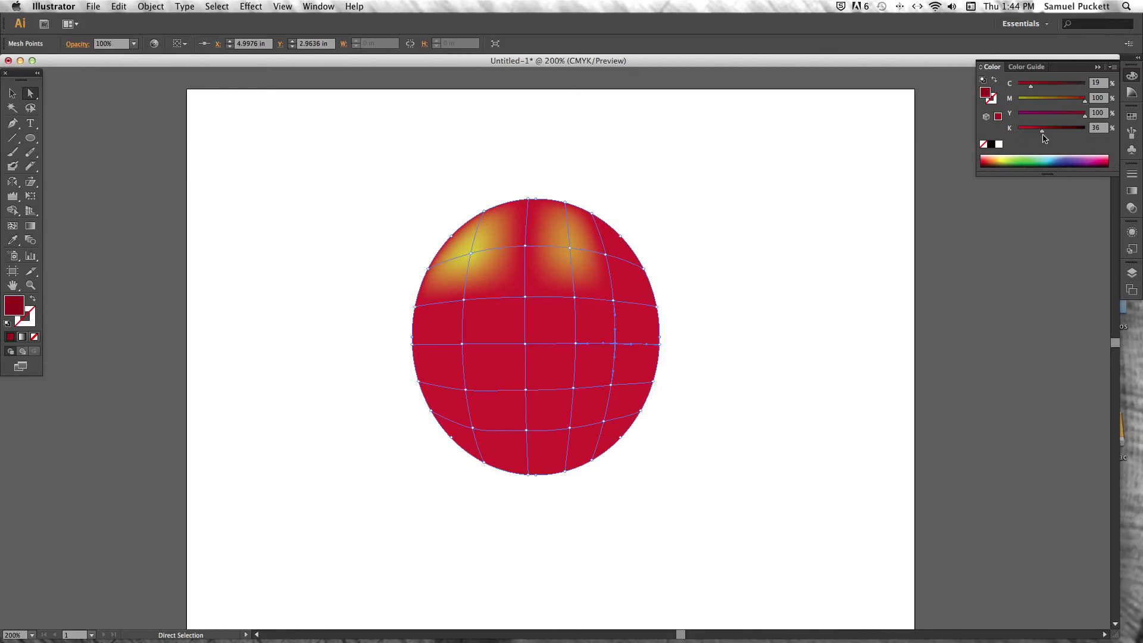
click(611, 384)
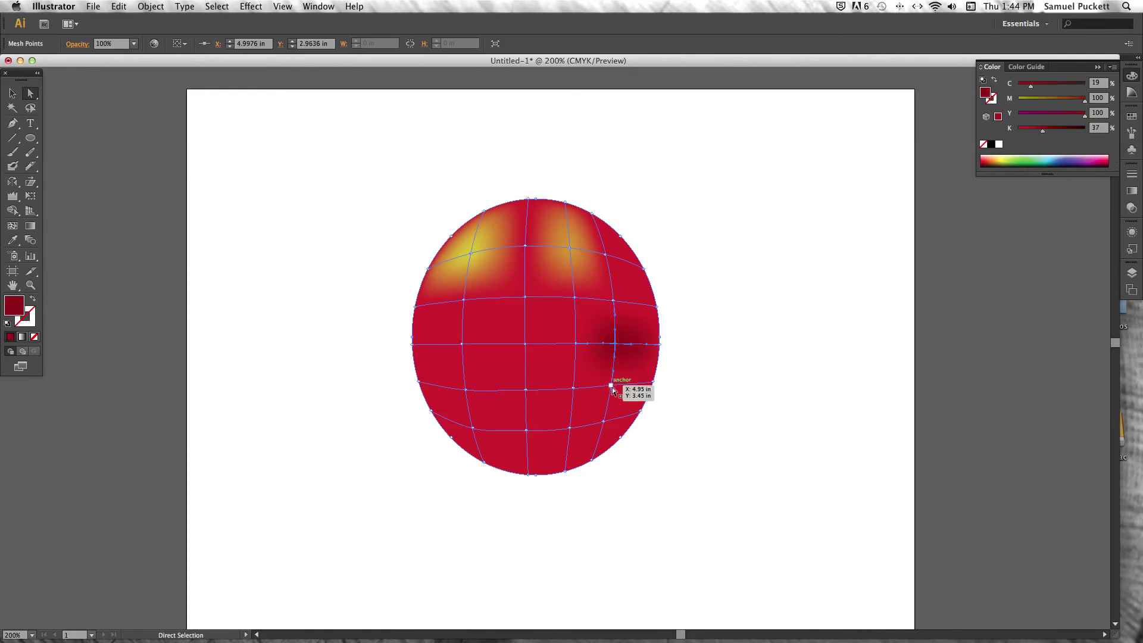
drag(1019, 132, 1051, 131)
click(604, 421)
drag(1026, 133, 1050, 132)
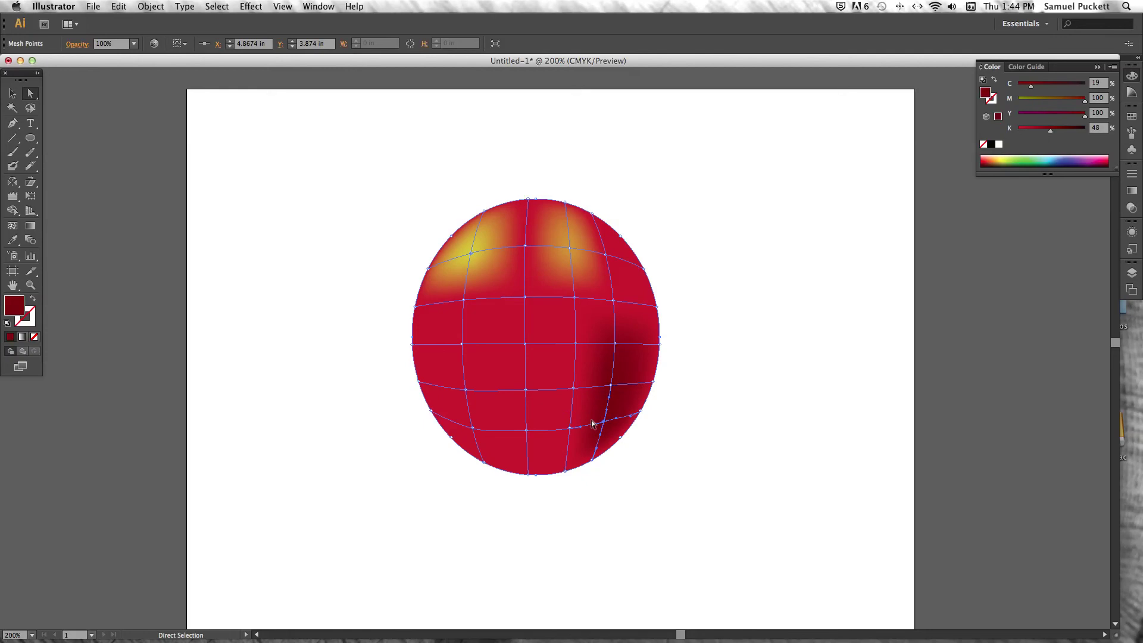
- Darken the two points further along the lowest inner mesh row to 54% and 60% black, and the upper centre inner point to 22%
click(570, 427)
drag(1020, 131, 1054, 131)
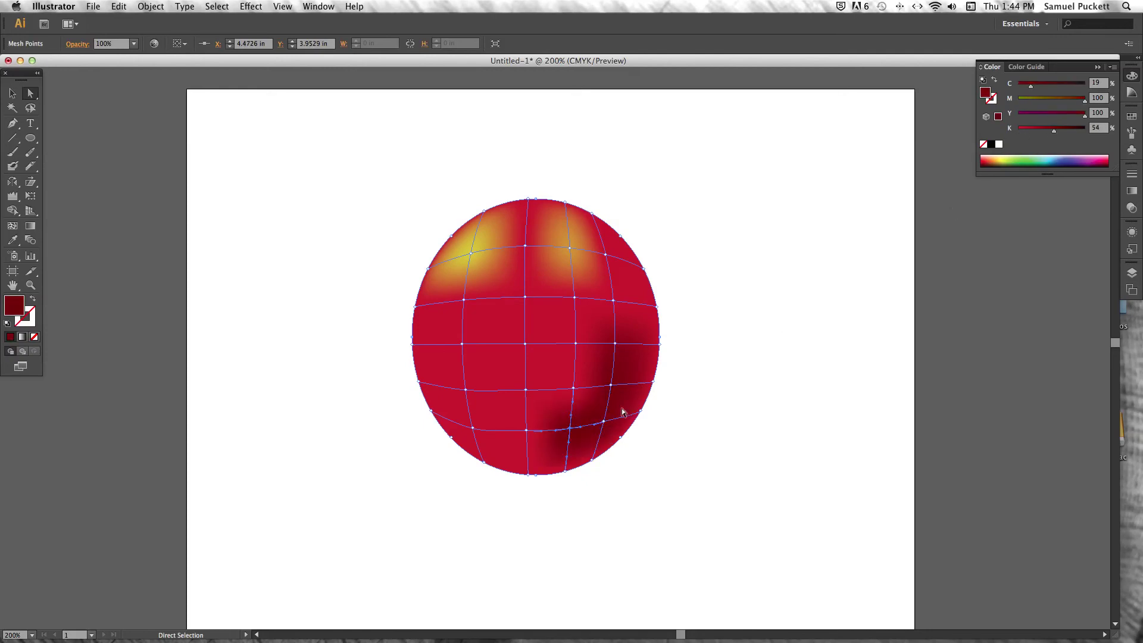
click(528, 433)
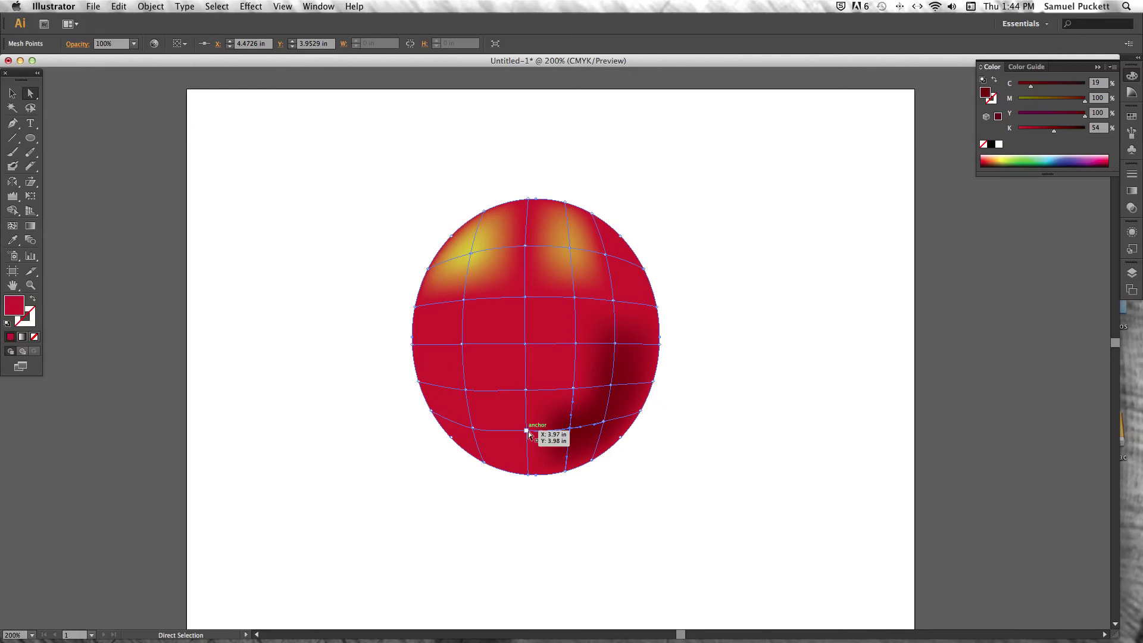
drag(1021, 132, 1057, 132)
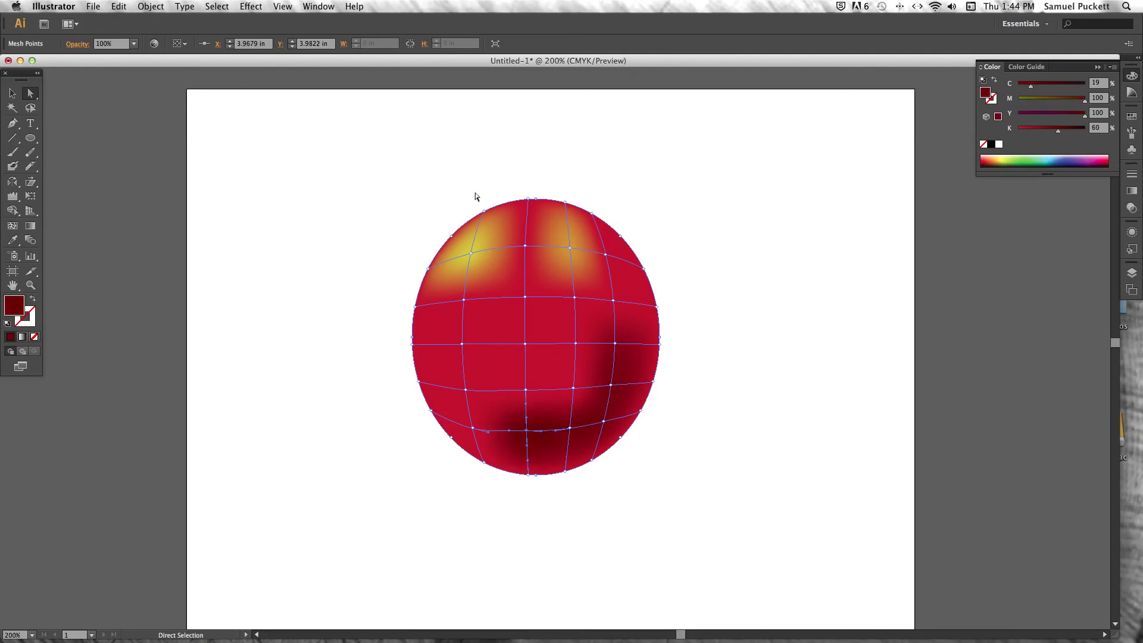
click(525, 246)
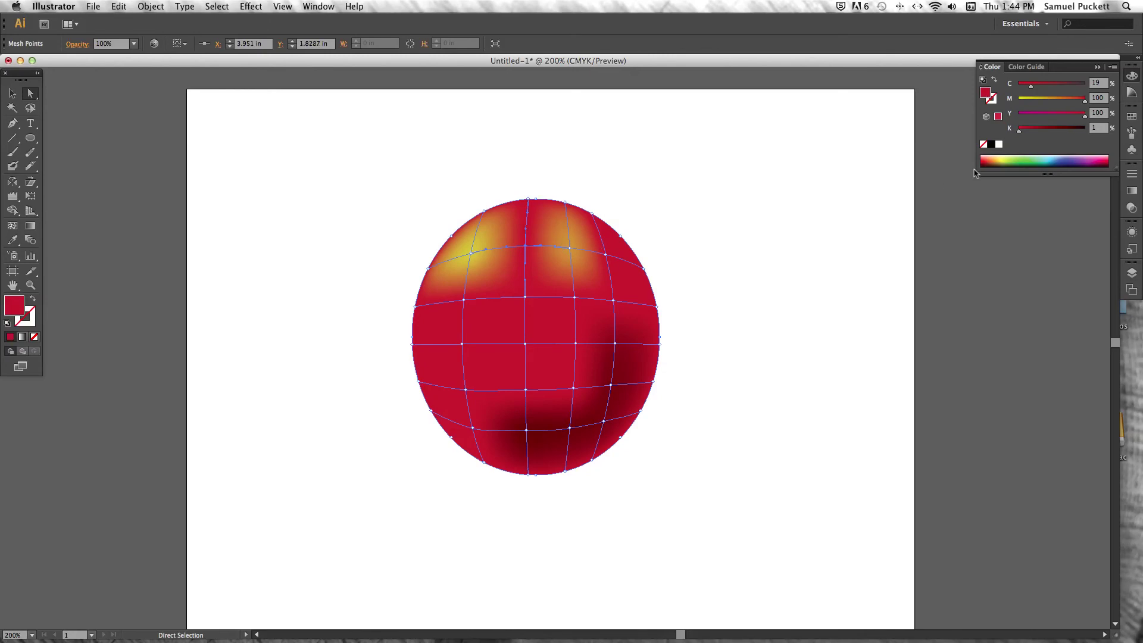
click(1033, 129)
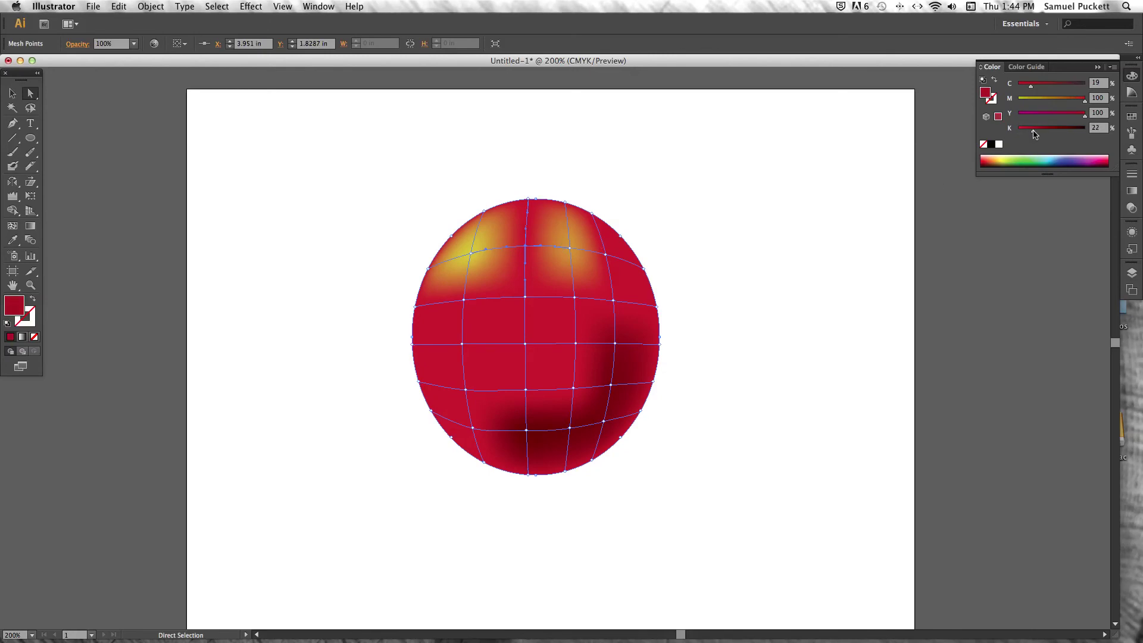
- Remove magenta and yellow from the top-centre edge mesh point, colour the upper-left edge point white, and deselect the mesh
click(534, 203)
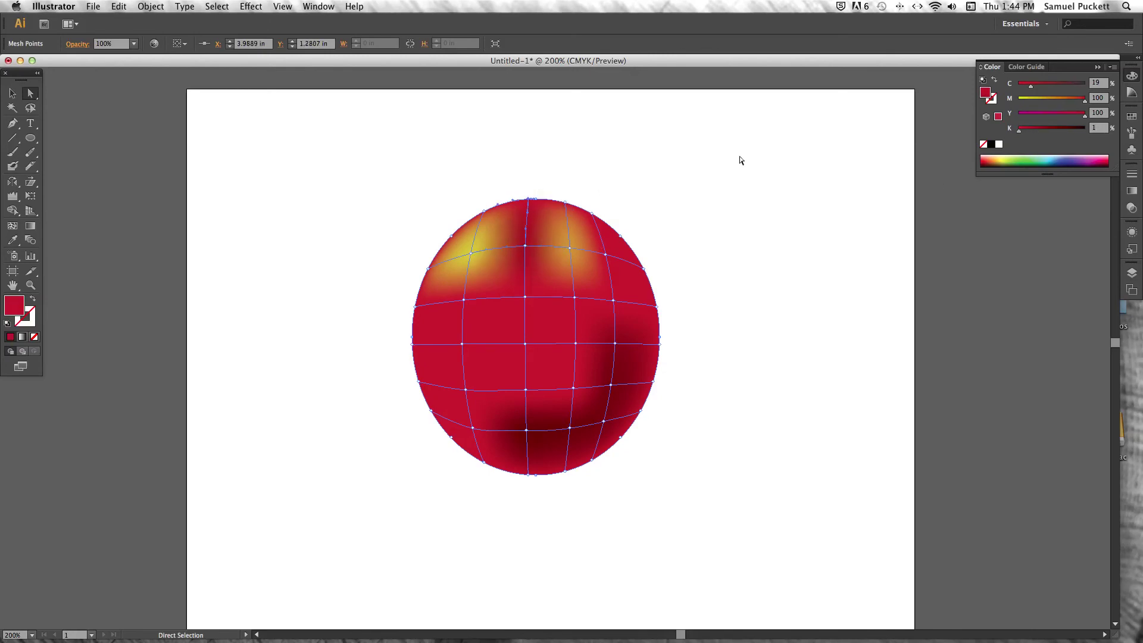
click(1050, 99)
click(1018, 99)
click(1028, 115)
click(1010, 115)
click(484, 213)
click(999, 145)
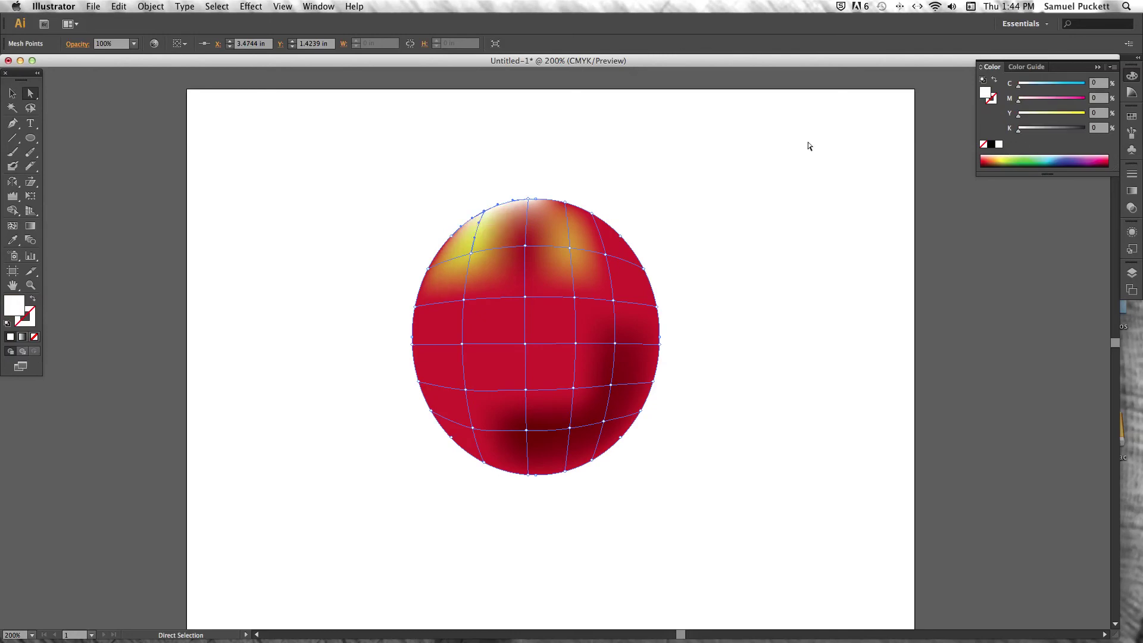
key(v)
click(809, 192)
key(a)
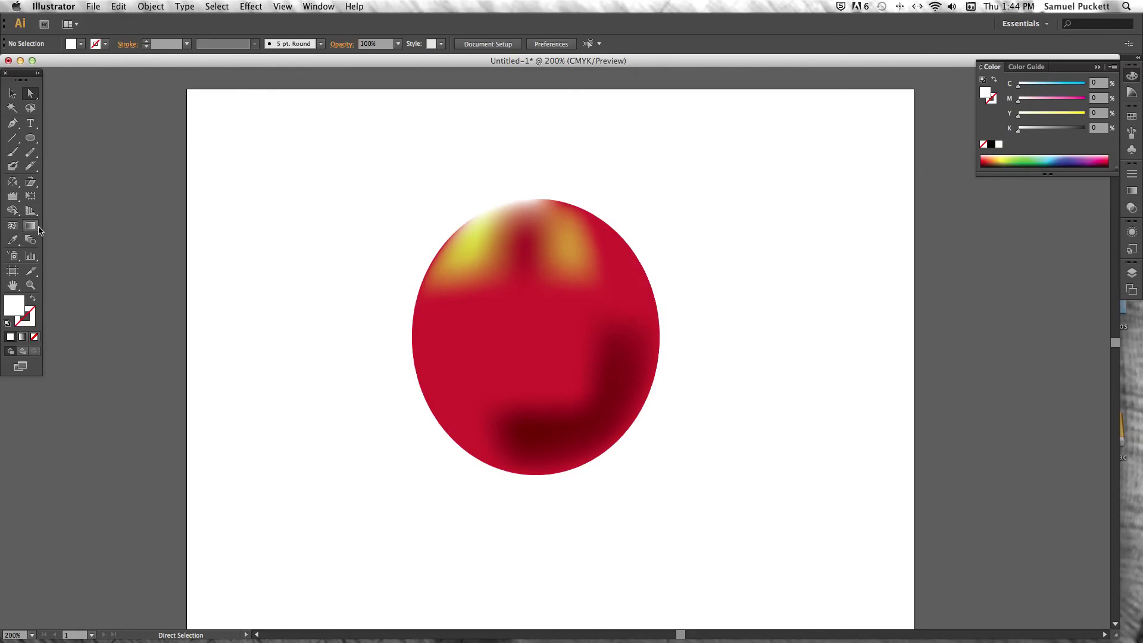
- Select the whole mesh ellipse and delete it from the artboard
click(12, 94)
drag(737, 196, 407, 499)
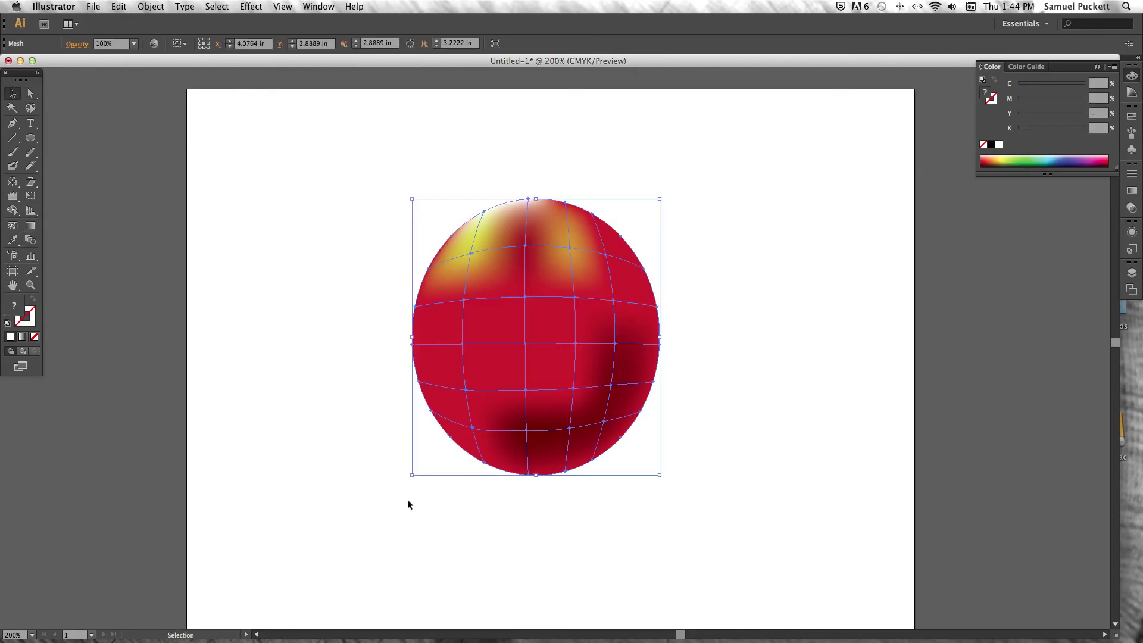
key(Delete)
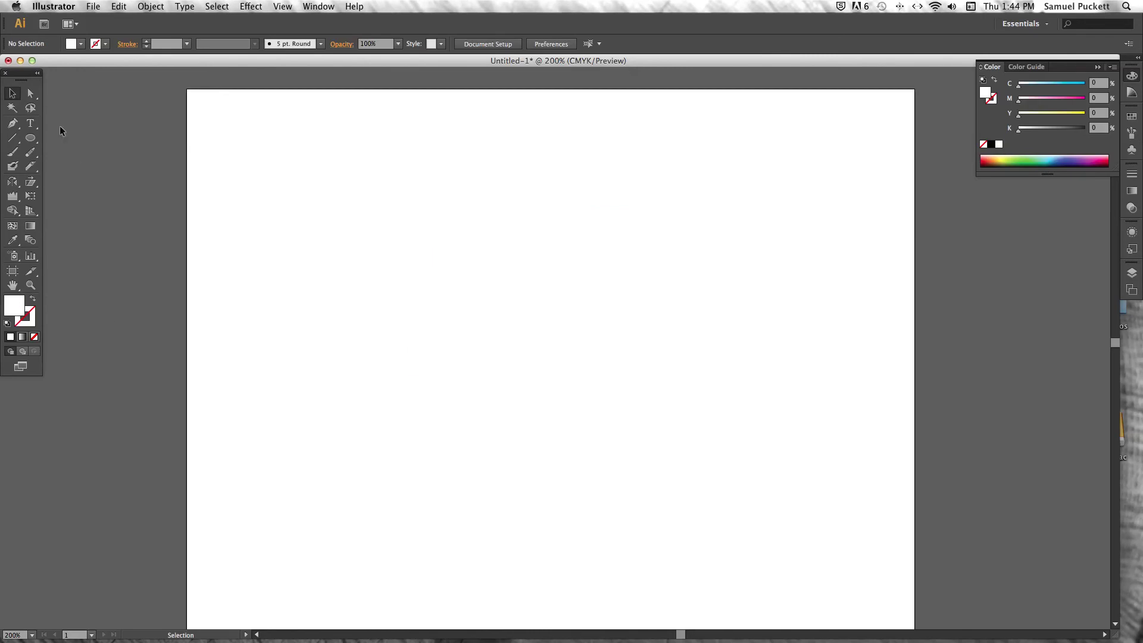
- Draw an ellipse about 3.45 × 3.25 in, place it on the artboard and fill it with a white-to-black radial gradient
click(30, 137)
drag(122, 137, 418, 416)
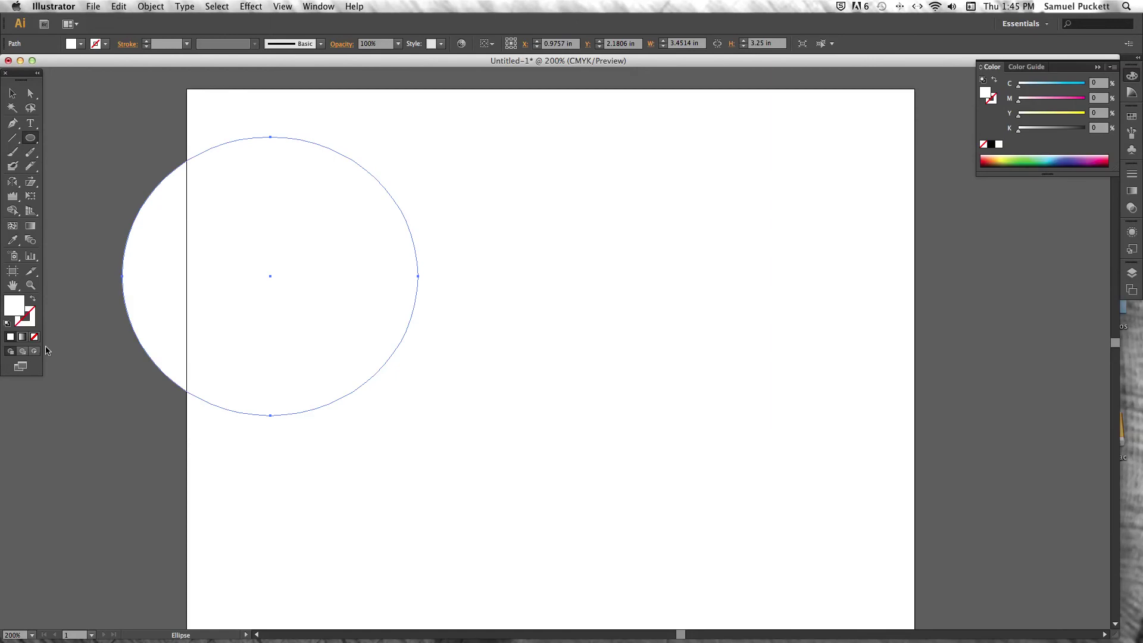
click(22, 336)
drag(329, 358, 556, 426)
click(1087, 185)
click(1048, 206)
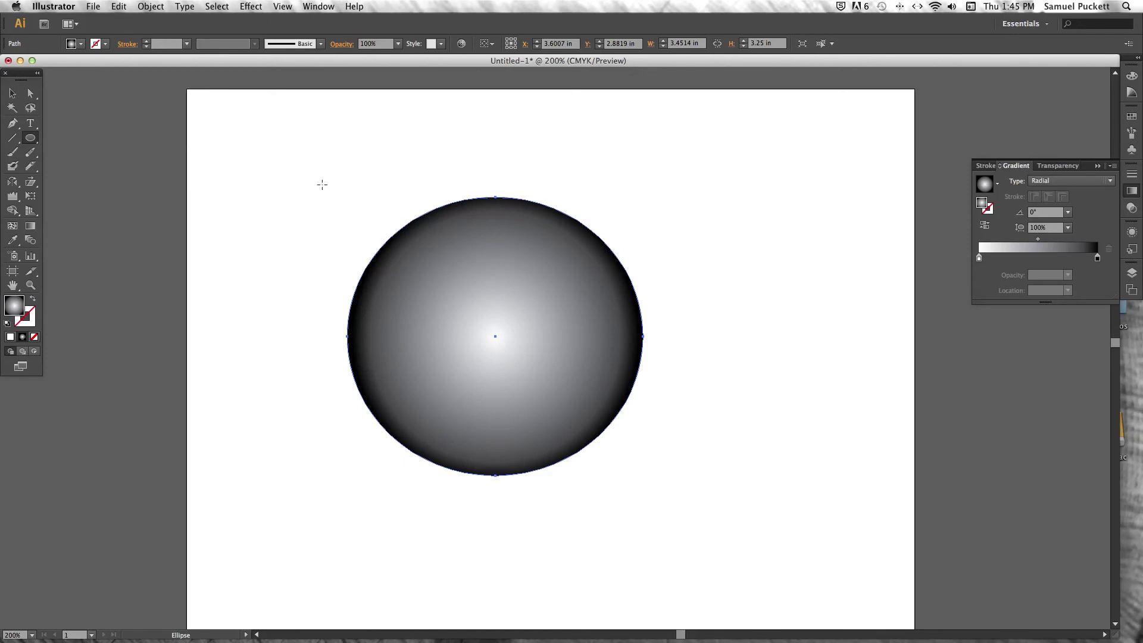
- Redirect the ellipse's radial gradient with the Gradient tool from an upper-left highlight to the lower-right edge, at about -41°
click(31, 226)
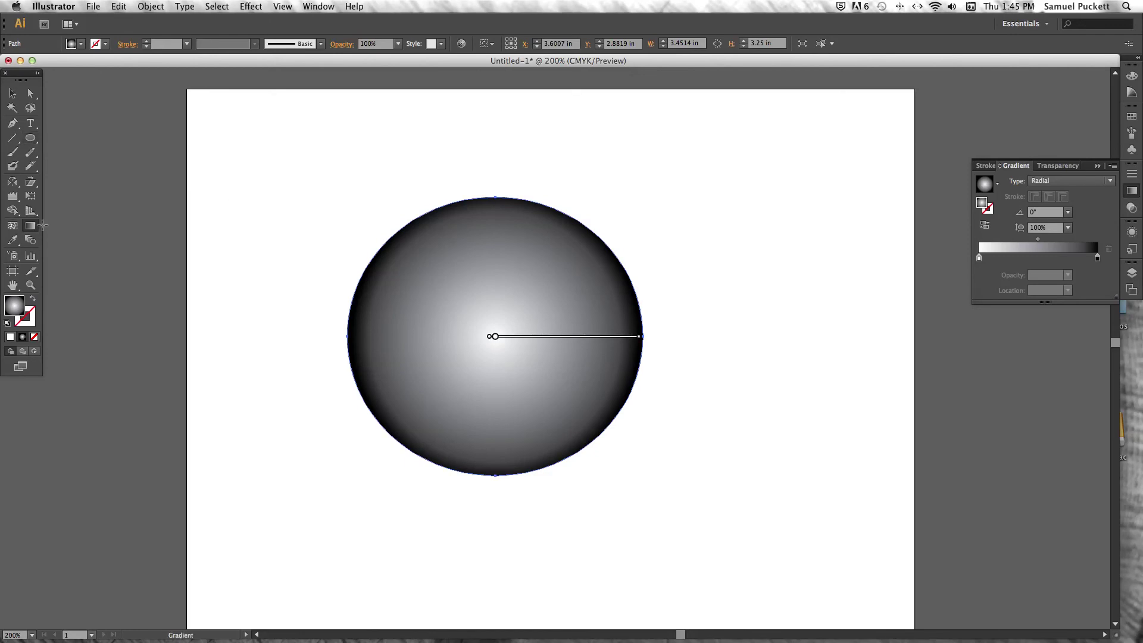
drag(426, 279, 548, 389)
drag(444, 260, 628, 424)
mouse_move(630, 422)
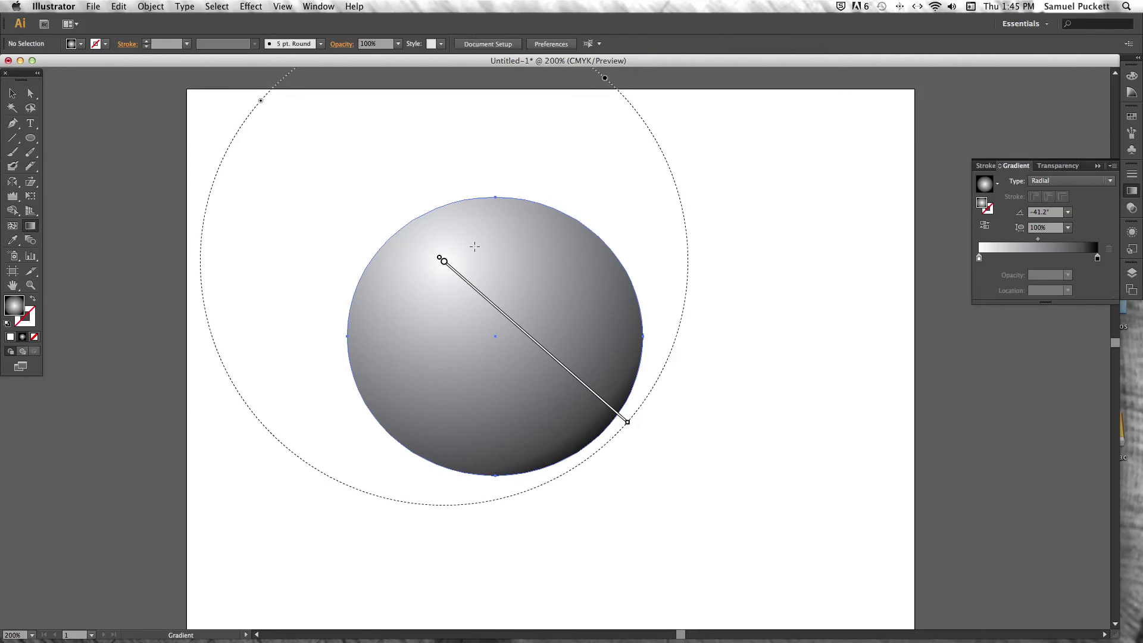
- Delete the large ellipse and draw a small gradient-filled circle in the upper part and an ellipse about 1.85 × 1.74 in at its lower right
key(Delete)
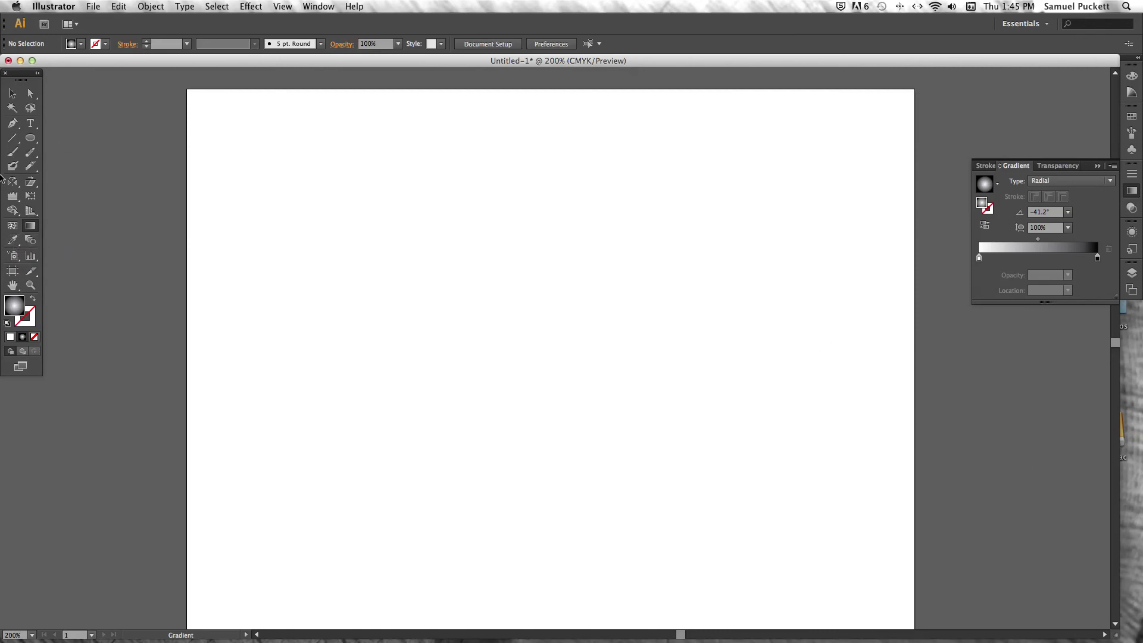
click(30, 137)
drag(400, 155, 486, 240)
drag(704, 331, 546, 480)
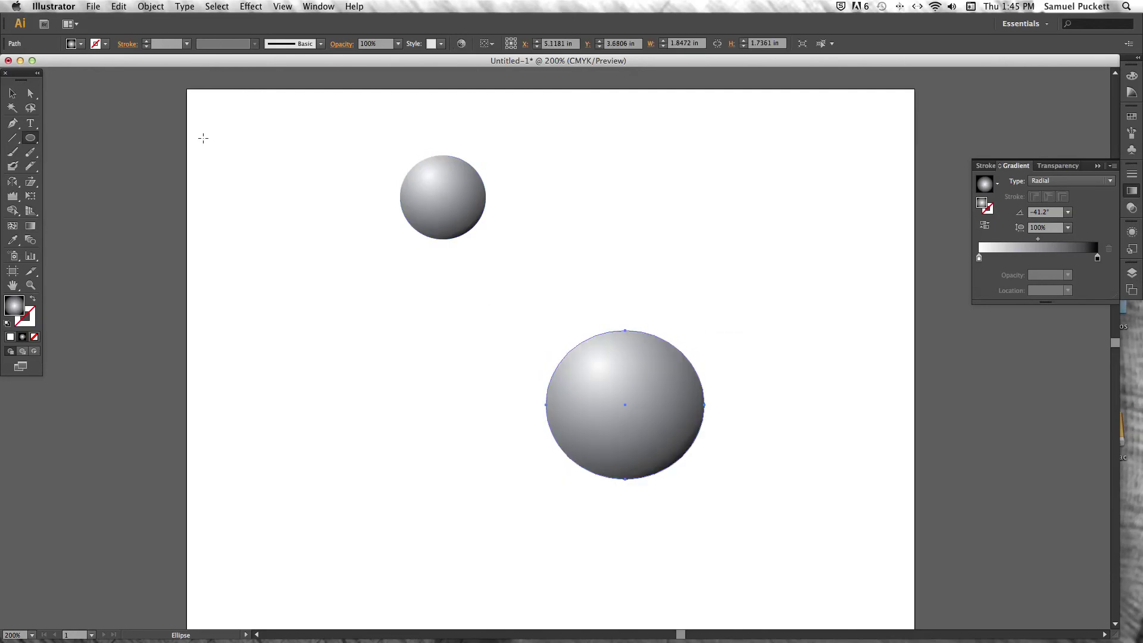
- Select both gradient-filled ellipses and blend them through their bottom anchor points with the Blend tool
key(super)
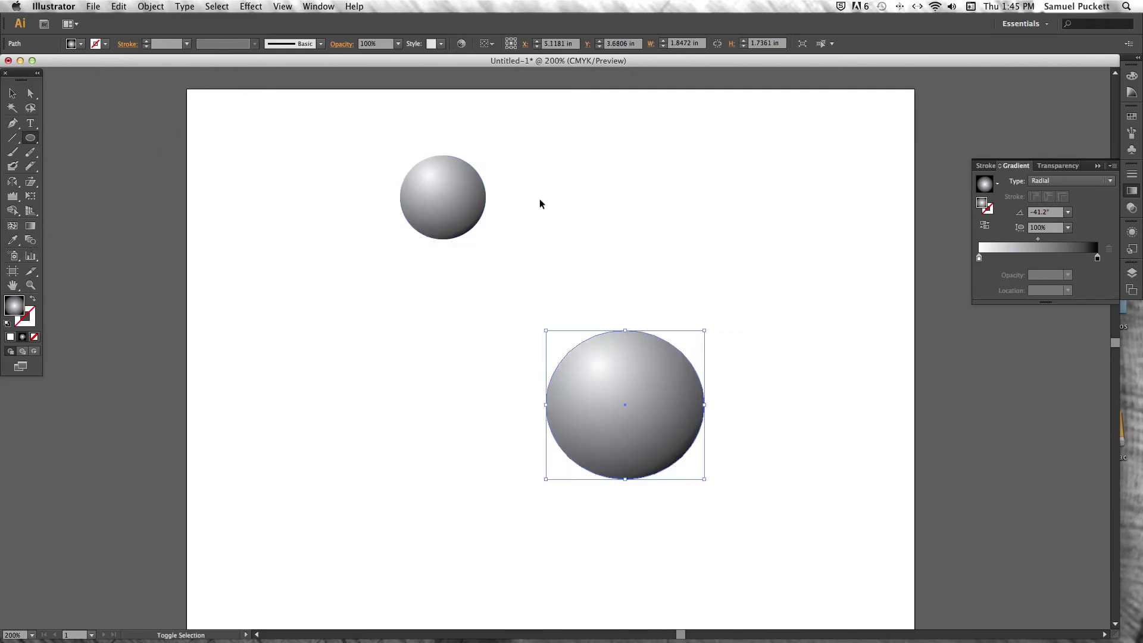
shift+super+click(463, 208)
click(28, 242)
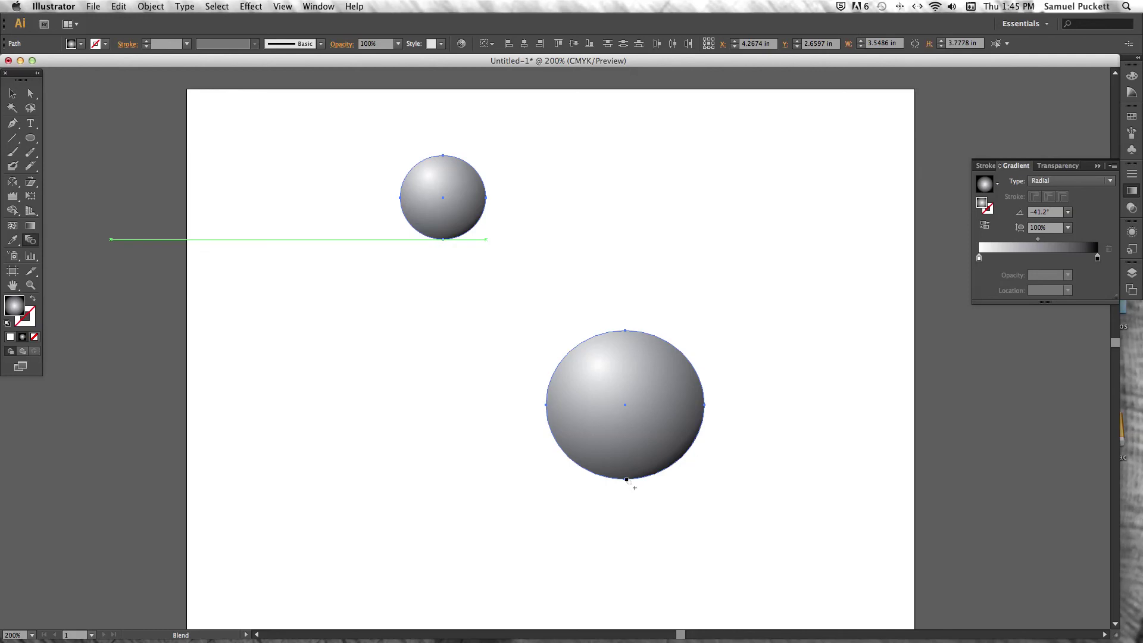
click(627, 480)
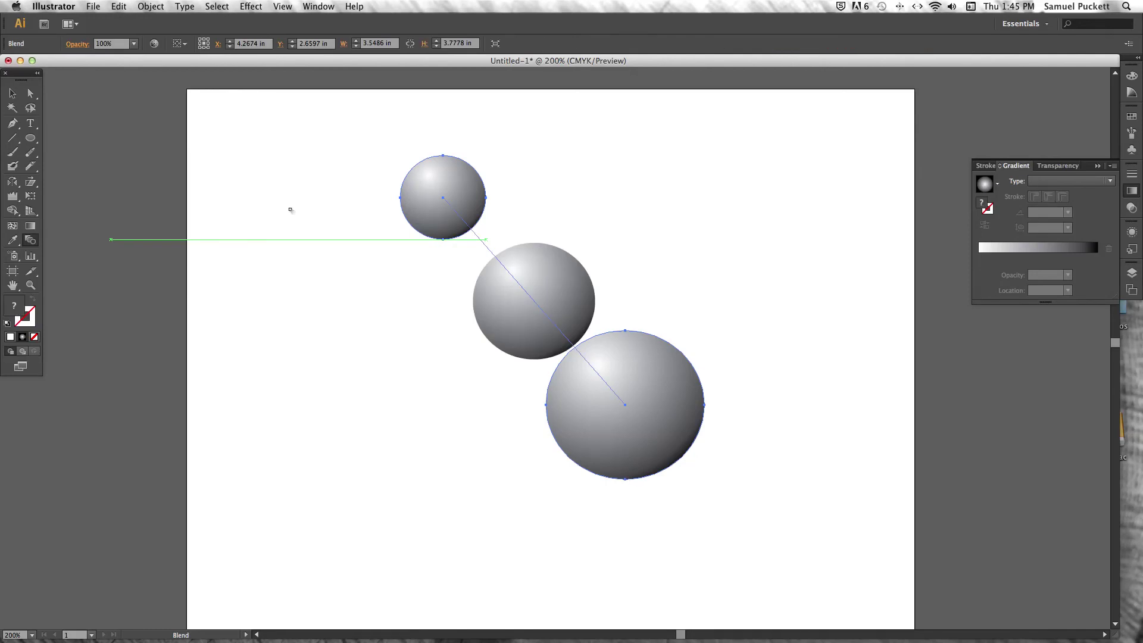
- Set the blend's spacing to Specified Steps with 20 steps
double_click(31, 242)
click(563, 297)
click(578, 322)
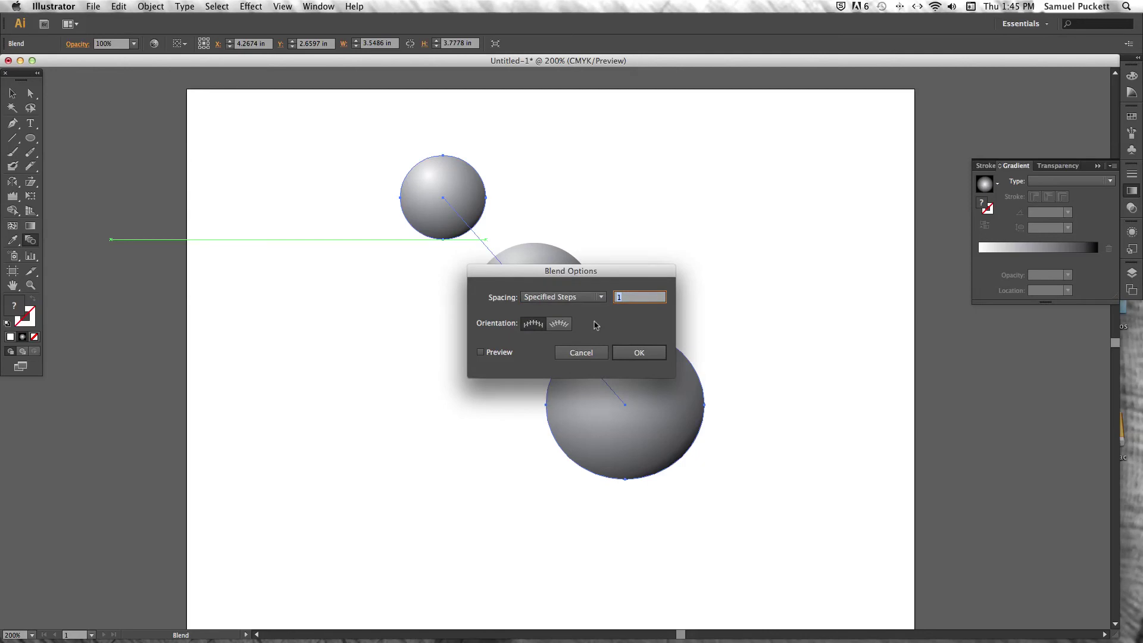
text(20)
key(Return)
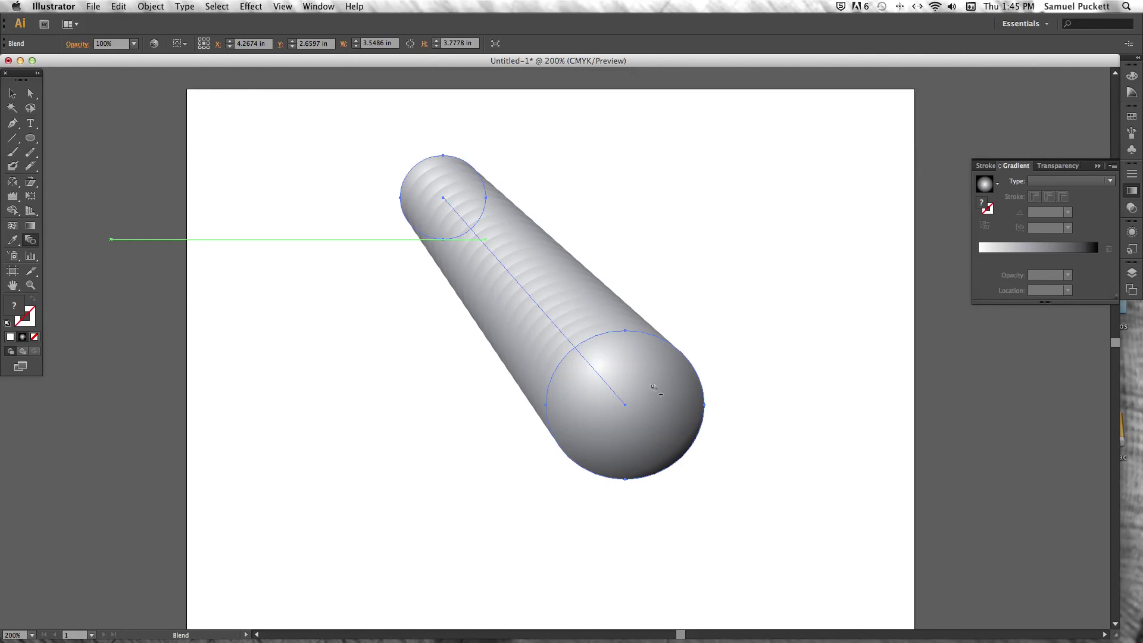
- Move the blend to the lower left and draw a small circle beside it plus an ellipse about 1.75 × 1.63 in further down right
drag(653, 387, 520, 433)
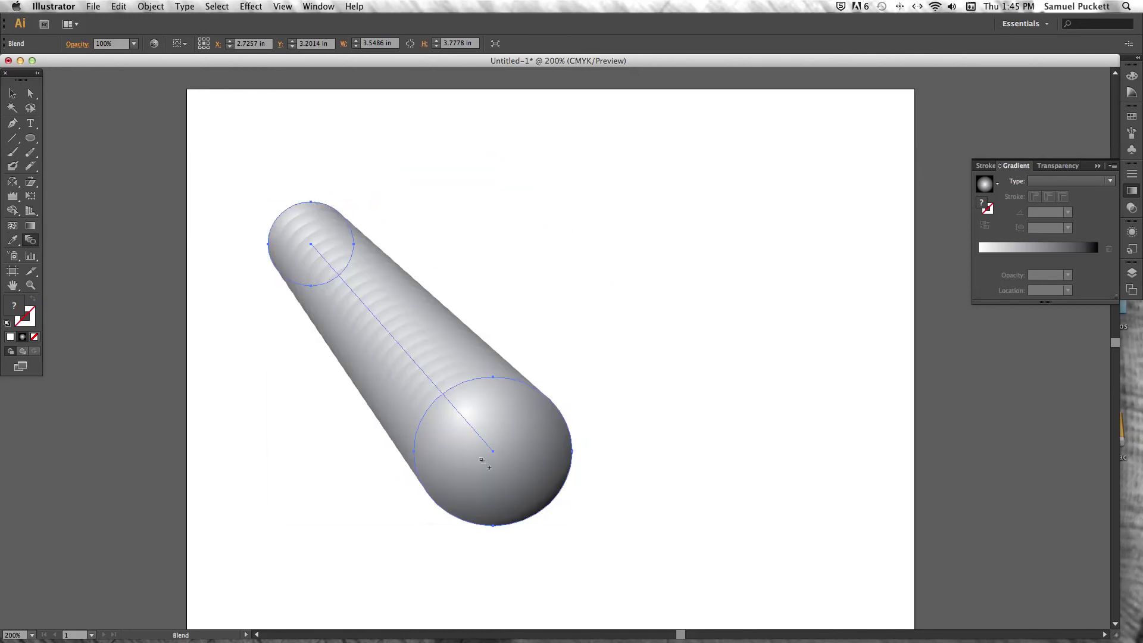
click(30, 137)
drag(514, 162, 598, 239)
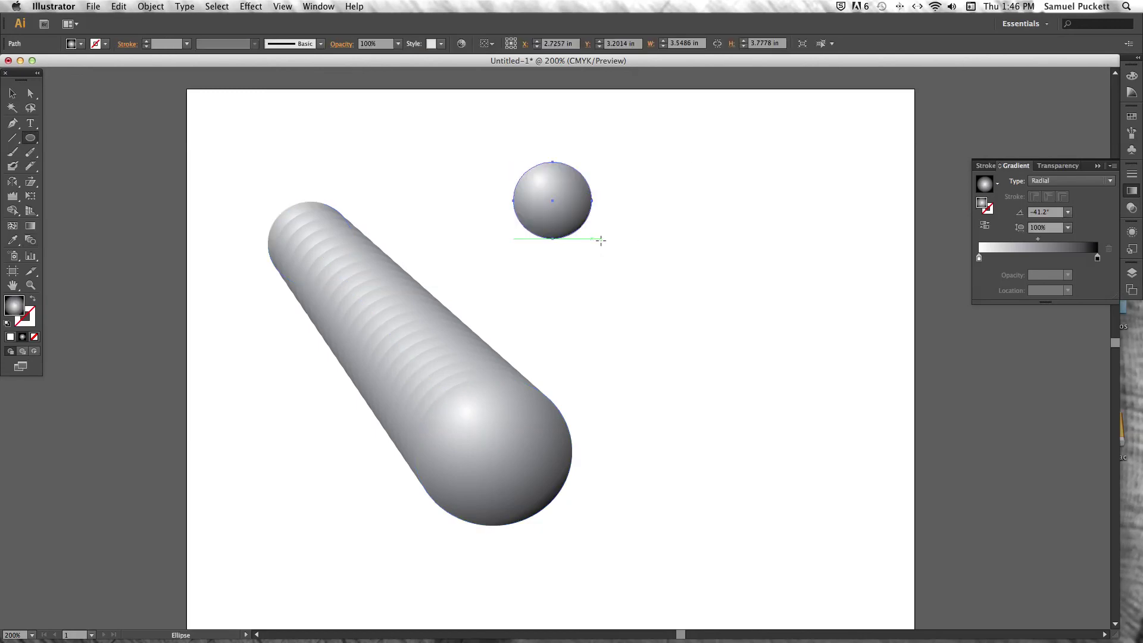
drag(815, 360, 667, 494)
- Send the larger new ellipse to the back and blend it with the small circle through their bottom anchor points
click(150, 7)
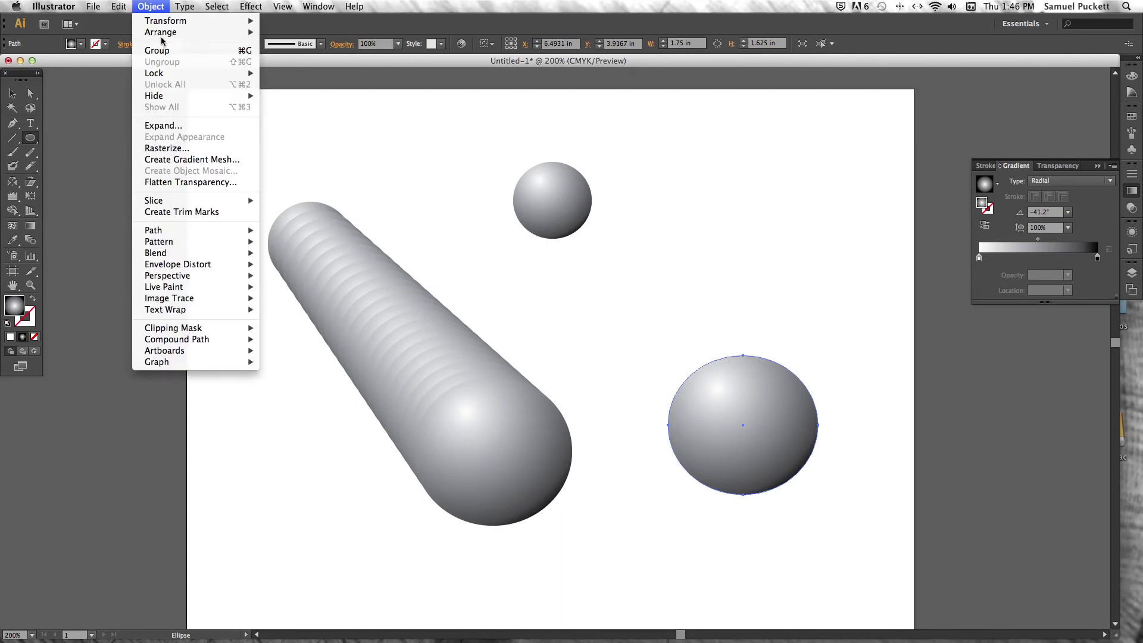
mouse_move(178, 32)
click(349, 70)
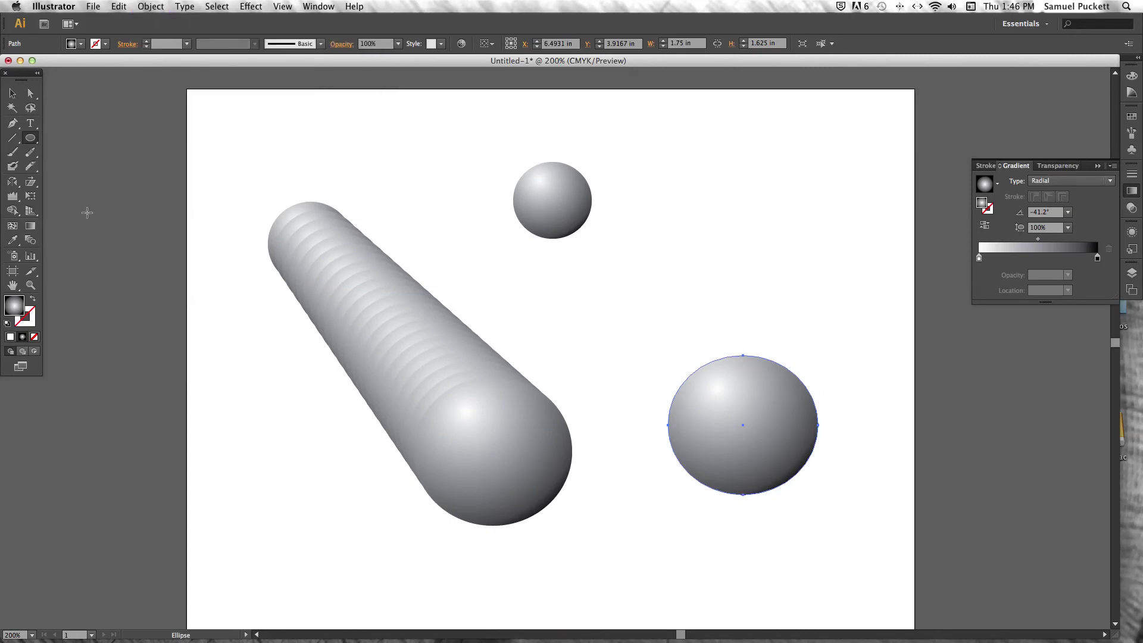
key(w)
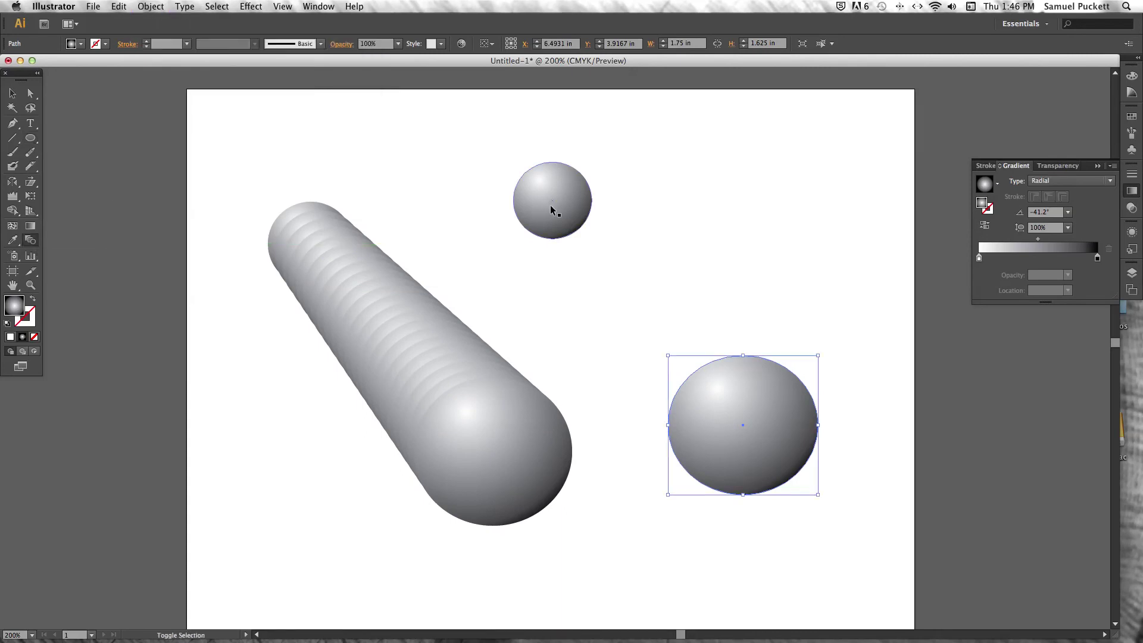
click(554, 235)
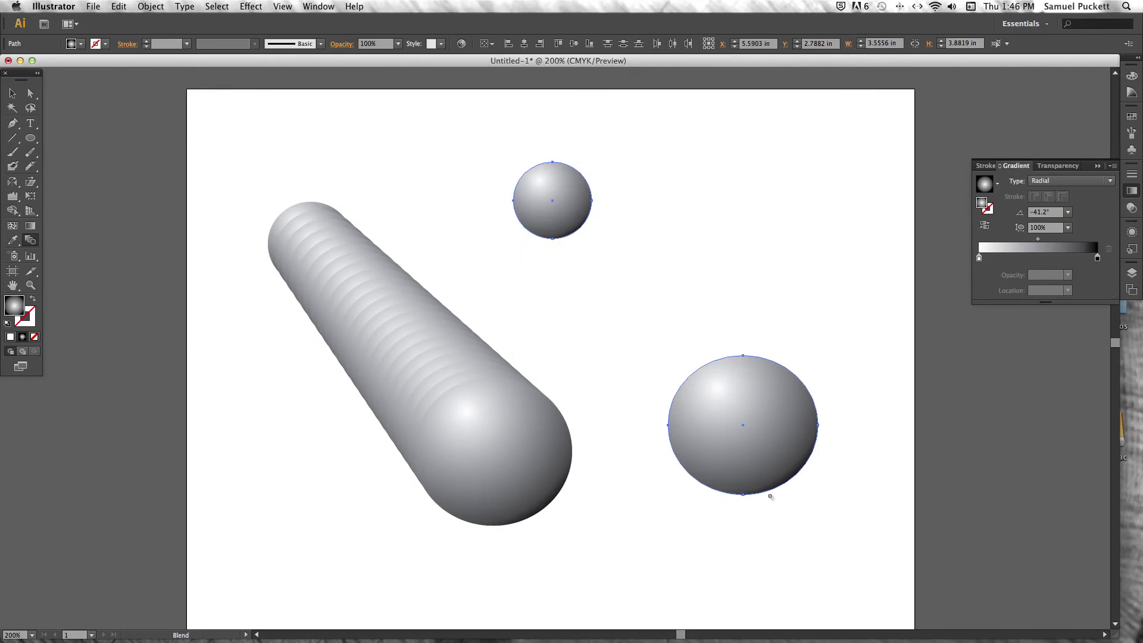
click(744, 497)
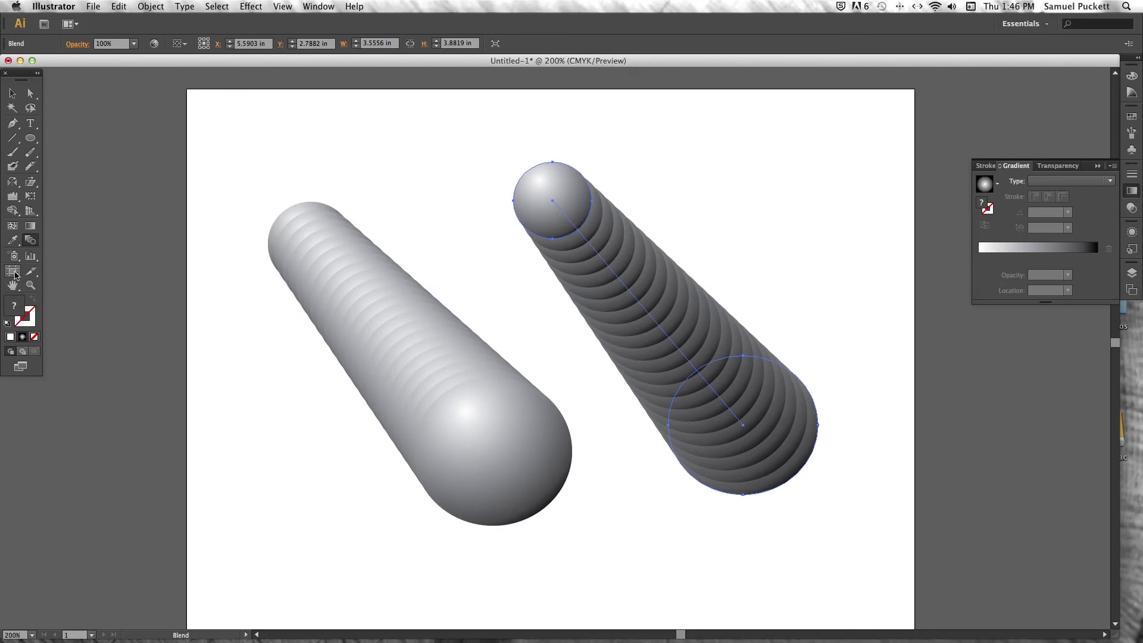
- Draw a second artboard about 1.25 × 3.78 in to the left of Artboard 1 and use its upper-right corner as reference point
click(13, 271)
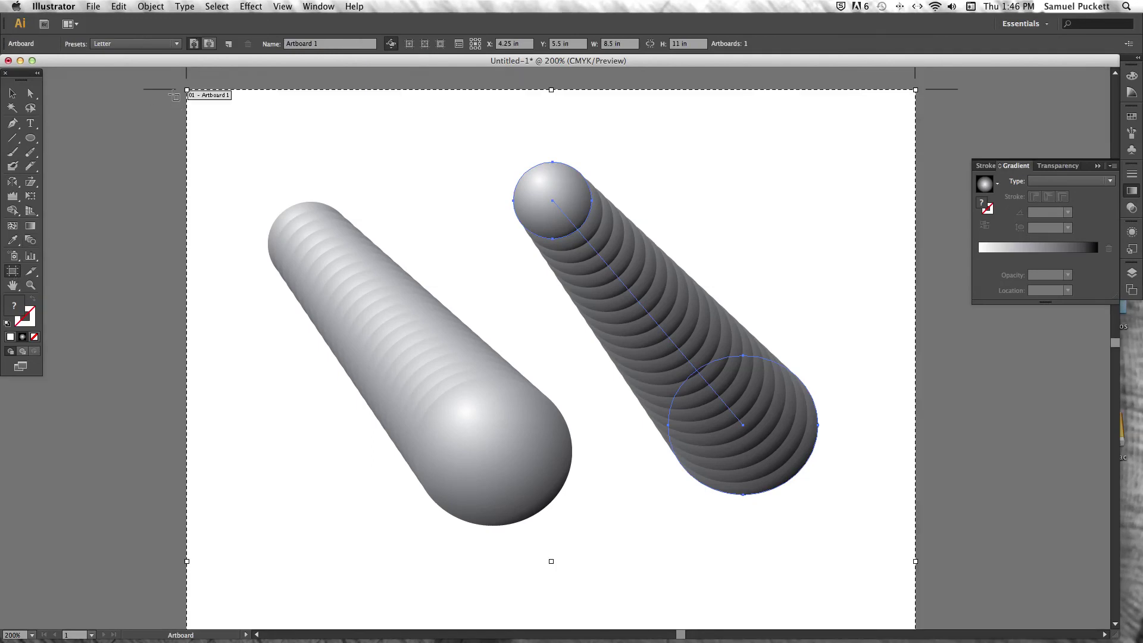
drag(178, 90, 70, 414)
click(479, 40)
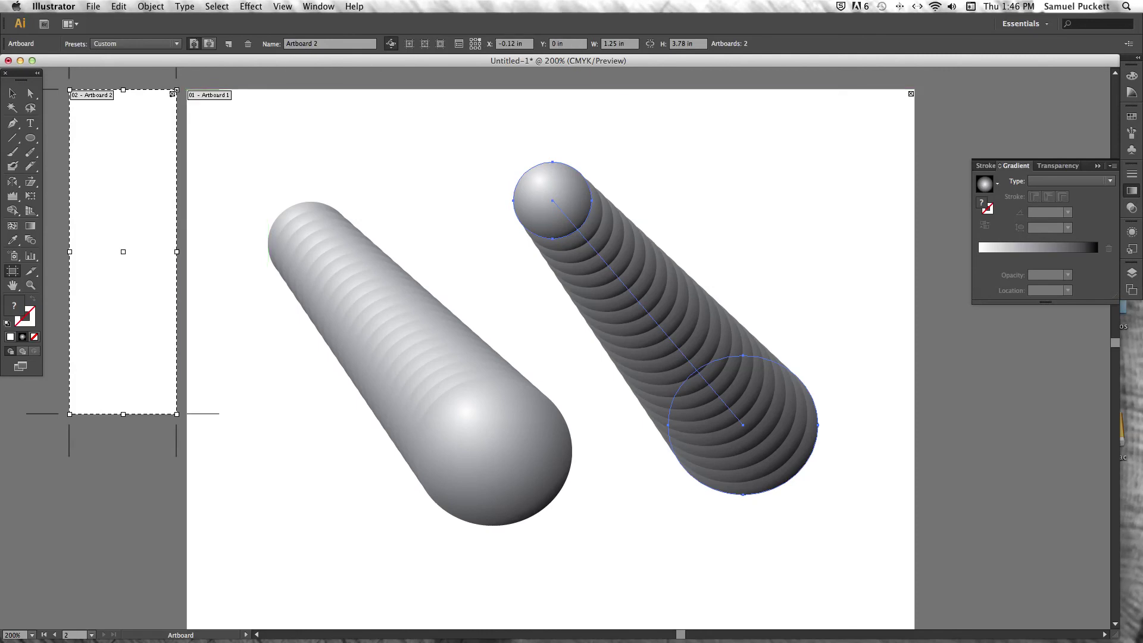
- Resize Artboard 2 to 8.5 × 11 in and leave artboard editing with nothing selected
click(588, 45)
text(8.5)
key(Tab)
text(1)
key(Return)
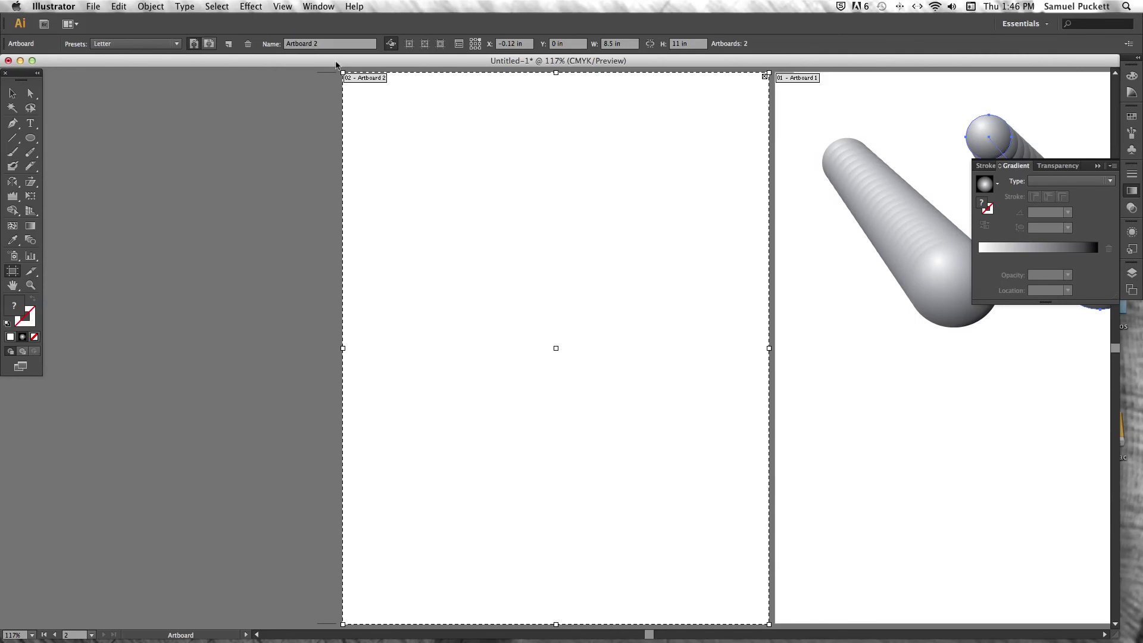
click(12, 93)
click(381, 126)
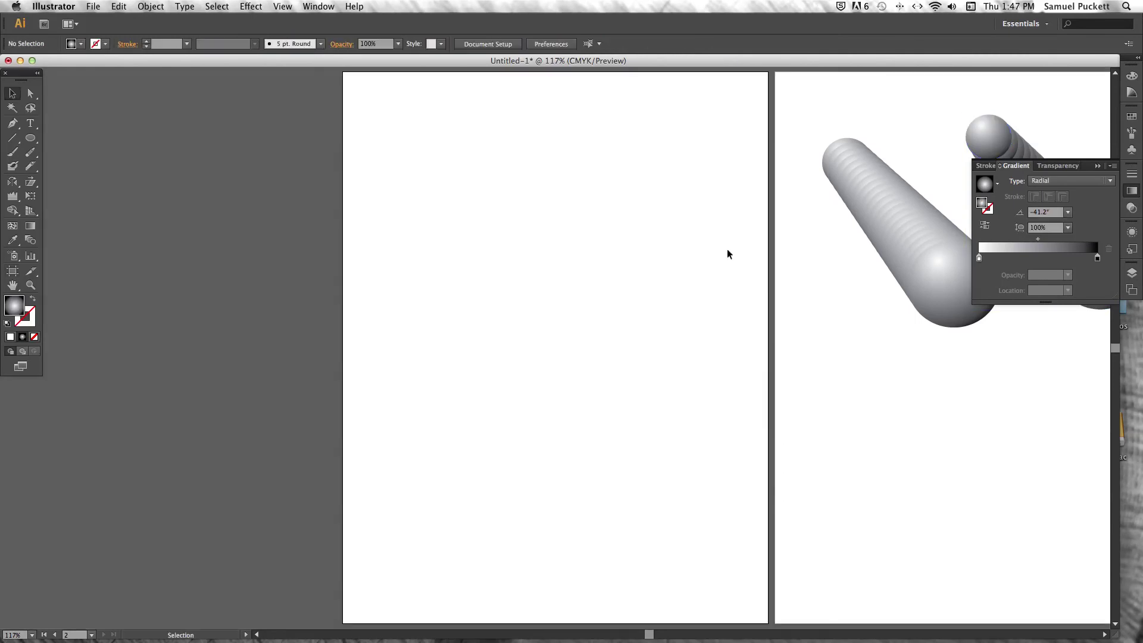
- Show the Slice tool group and switch to the Slice Selection tool
scroll(783, 300, right, 2)
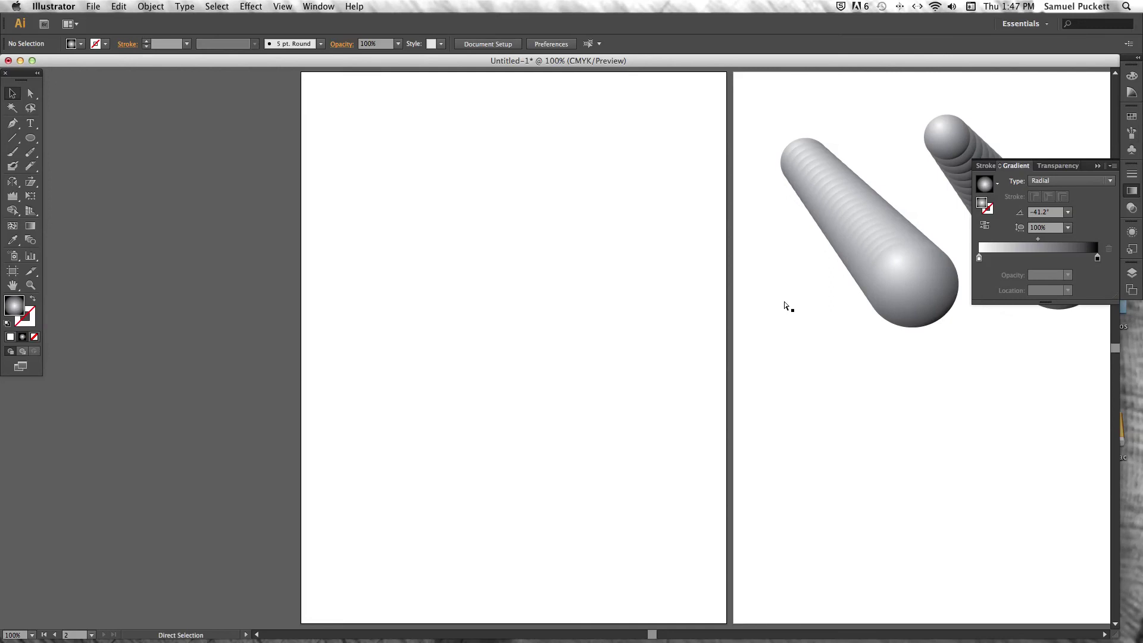
key(super+minus)
key(super+minus)
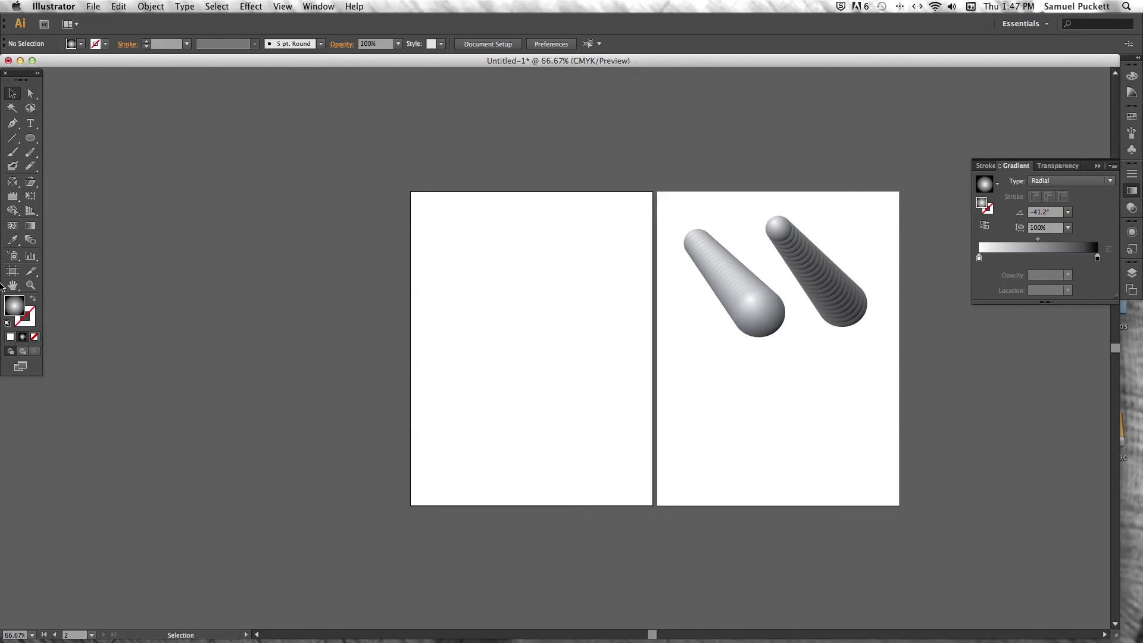
drag(30, 271, 100, 291)
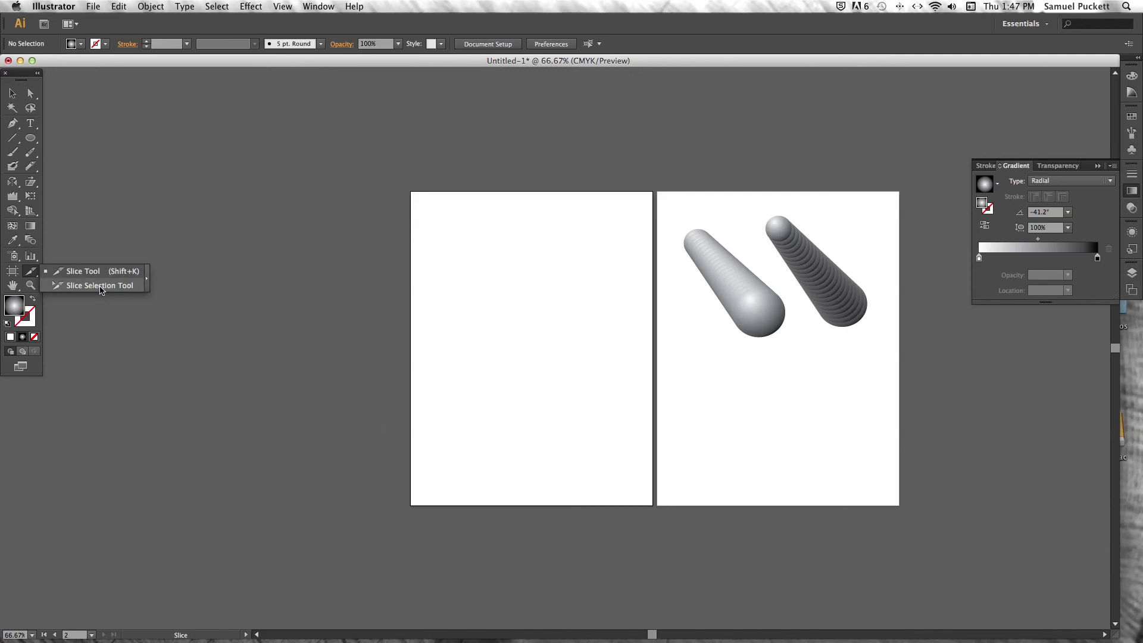
drag(100, 290, 111, 286)
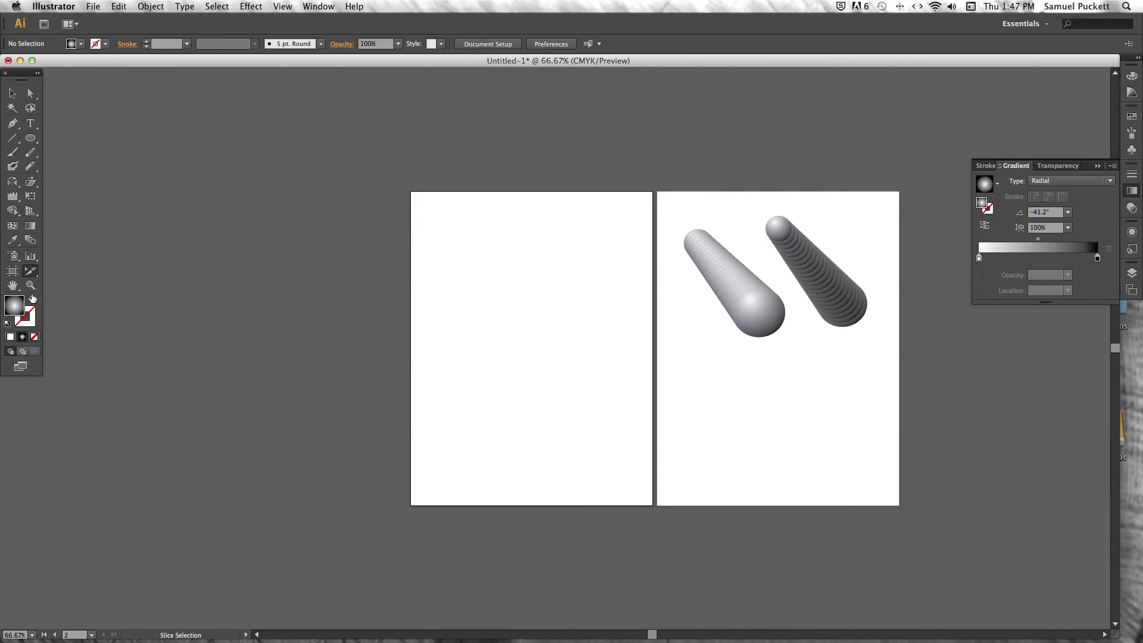
- Pan both artboards up and to the left with the Hand tool and switch to the Zoom tool
click(12, 286)
drag(519, 334, 453, 303)
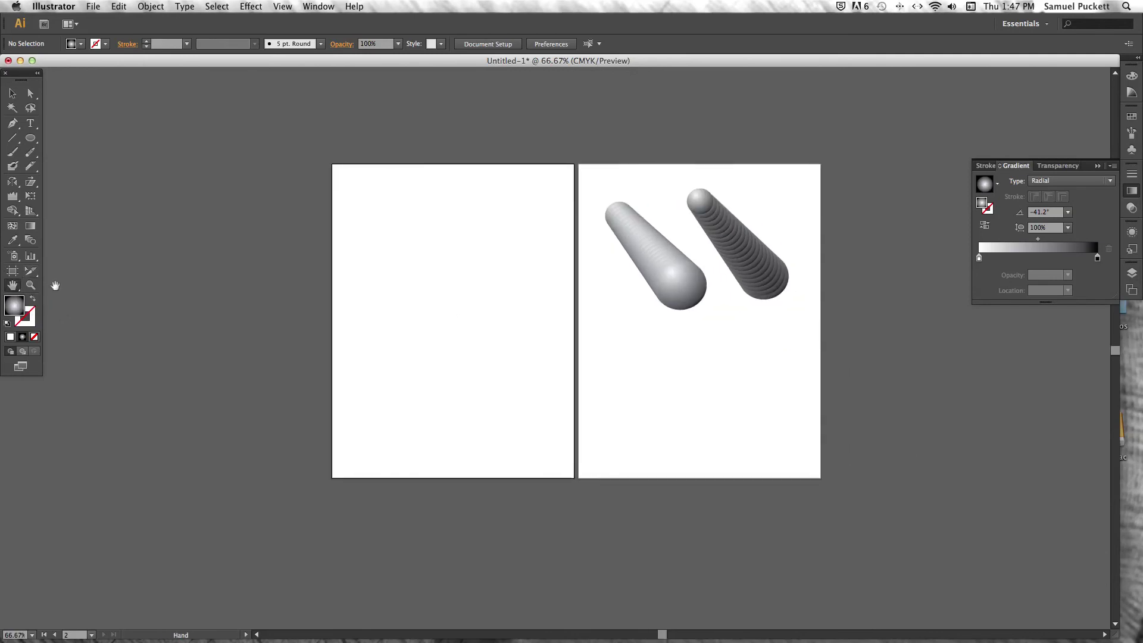
click(34, 288)
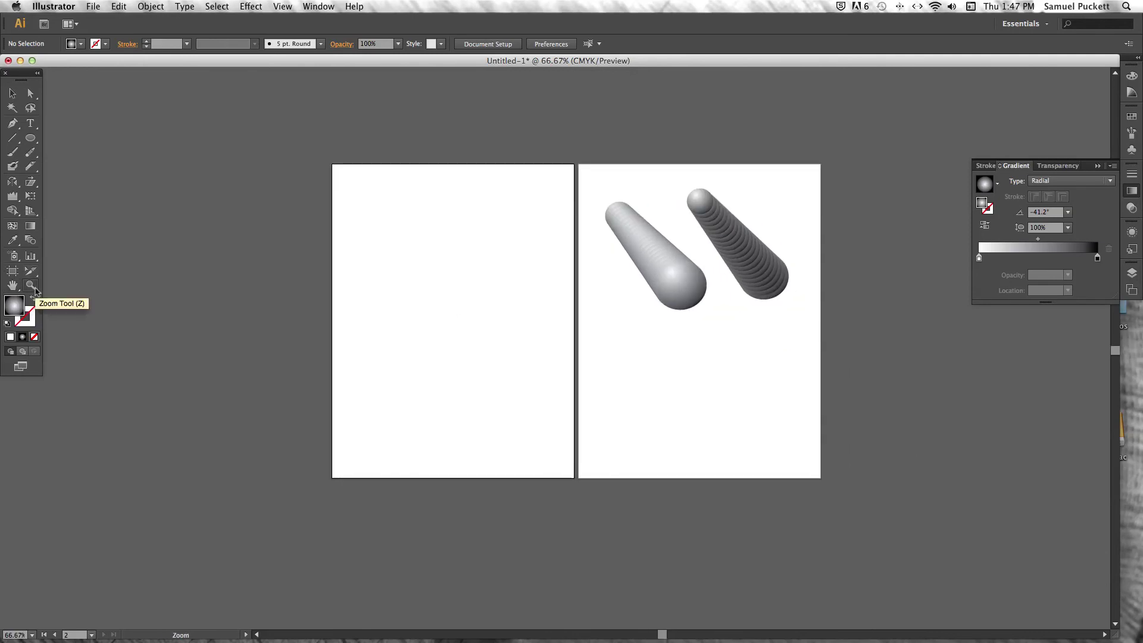